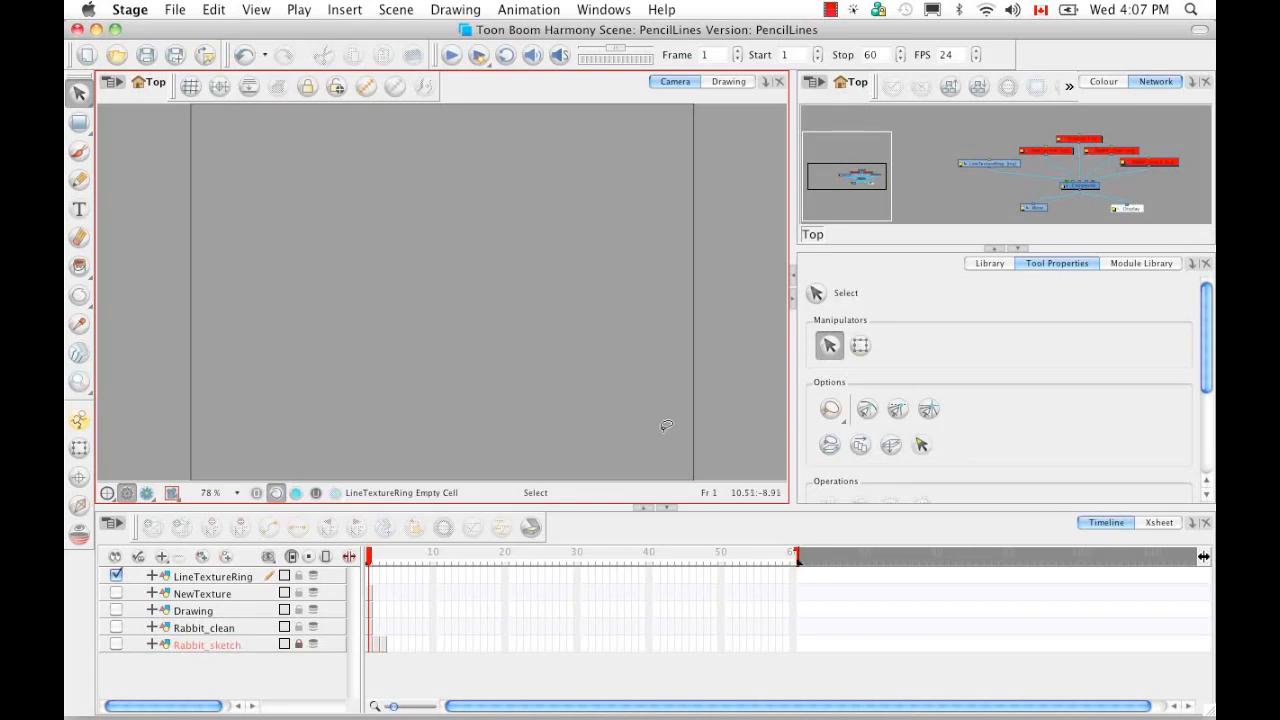
# Step: Select the Ellipse tool and set its pencil size to 100 with the Uniform Pen Style
pyautogui.moveTo(79, 298); pyautogui.dragTo(150, 348)
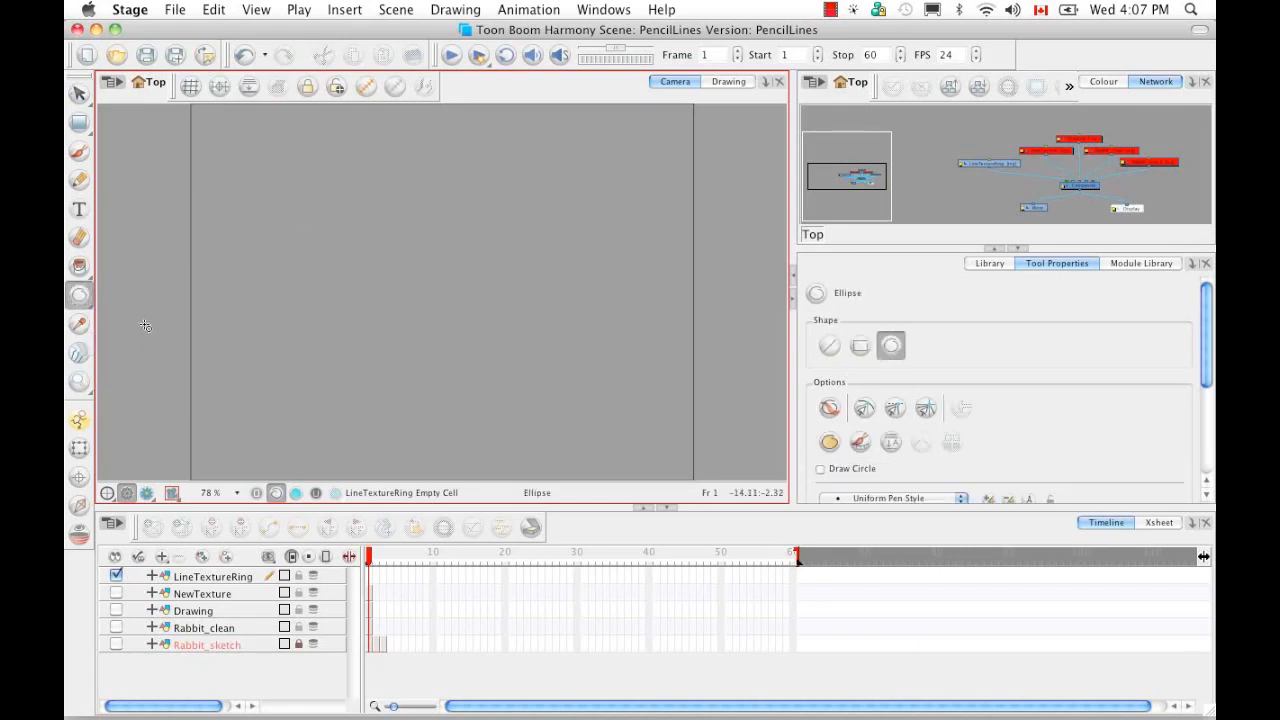
pyautogui.moveTo(88, 303); pyautogui.dragTo(120, 346)
pyautogui.moveTo(1207, 343); pyautogui.dragTo(1206, 376)
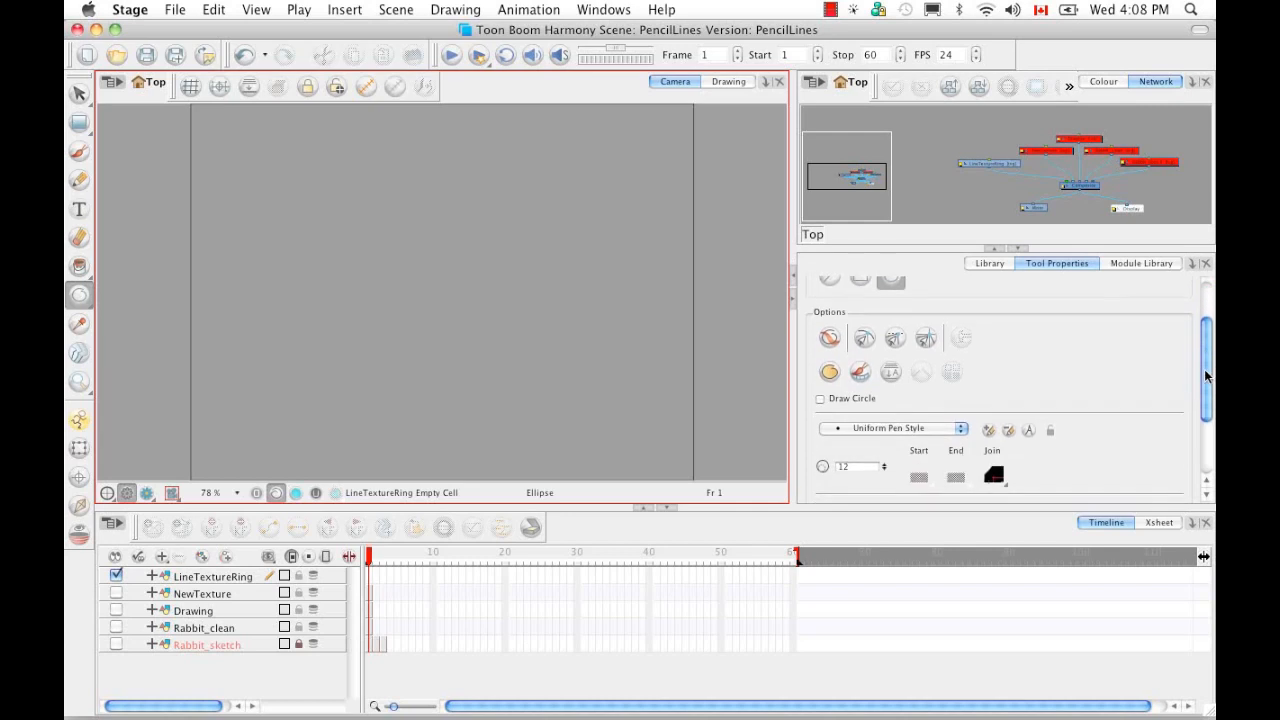
pyautogui.click(961, 440)
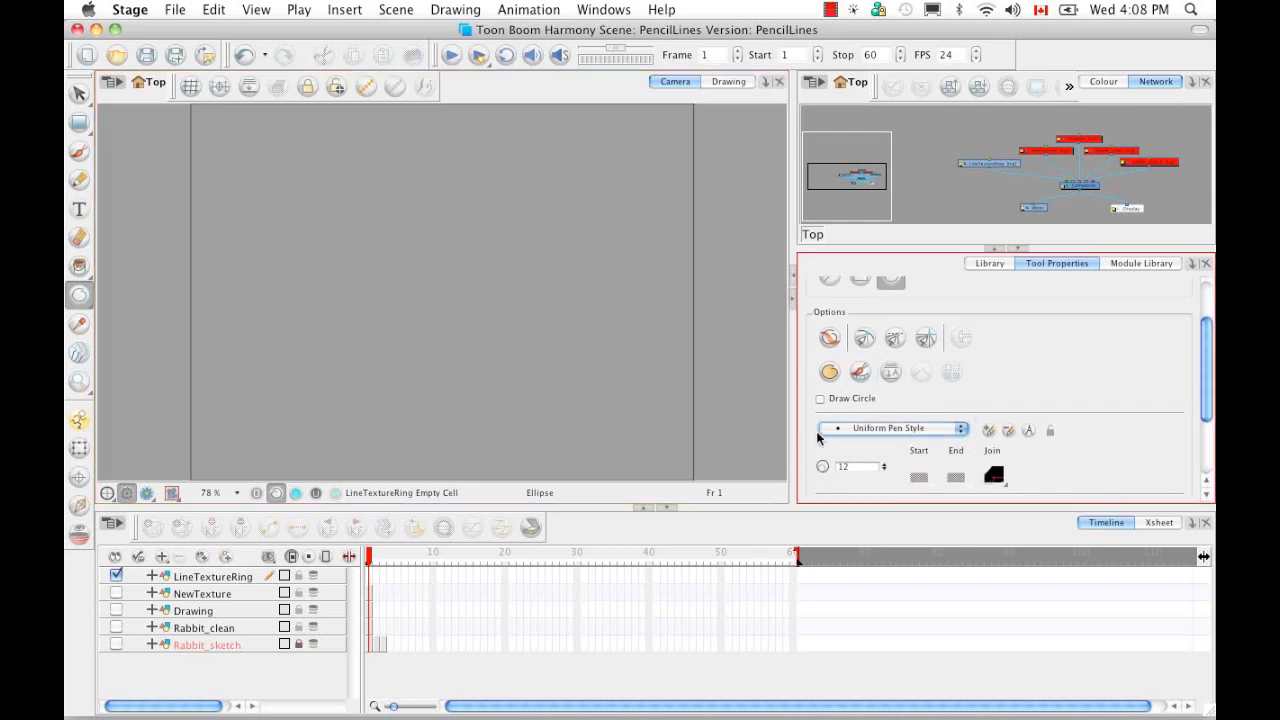
pyautogui.scroll(-5, 1207, 375)
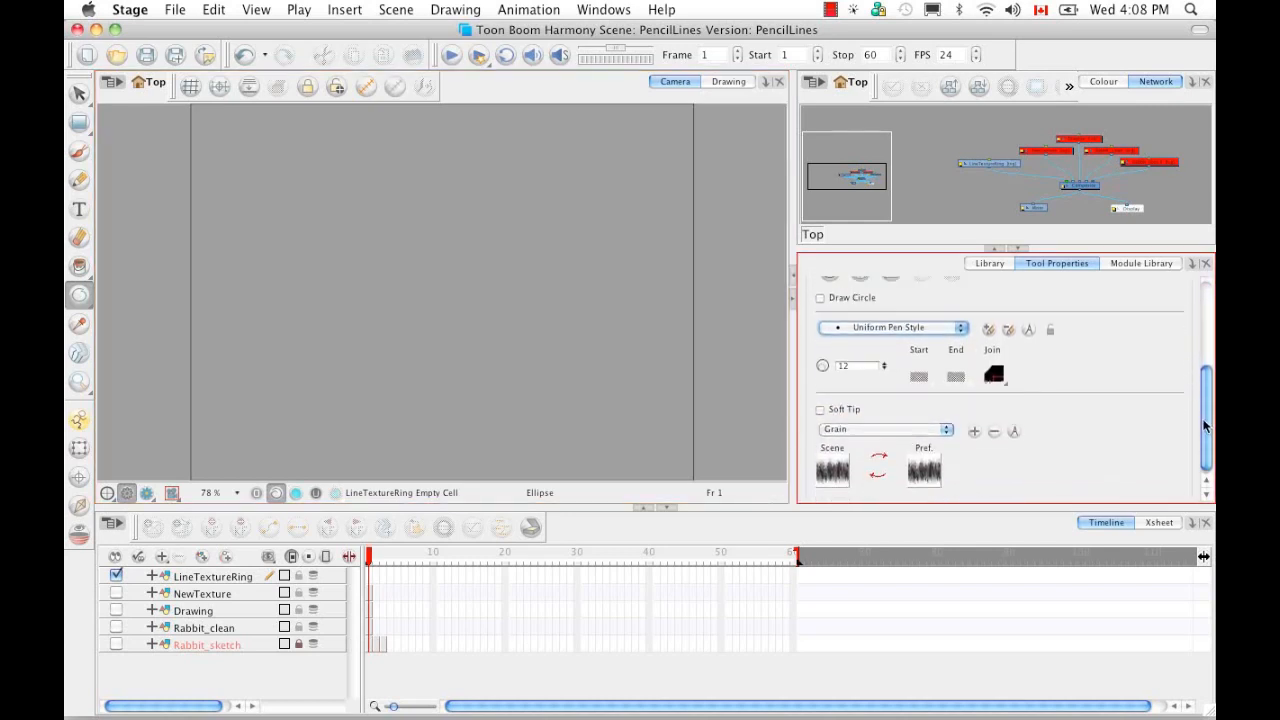
pyautogui.doubleClick(857, 362)
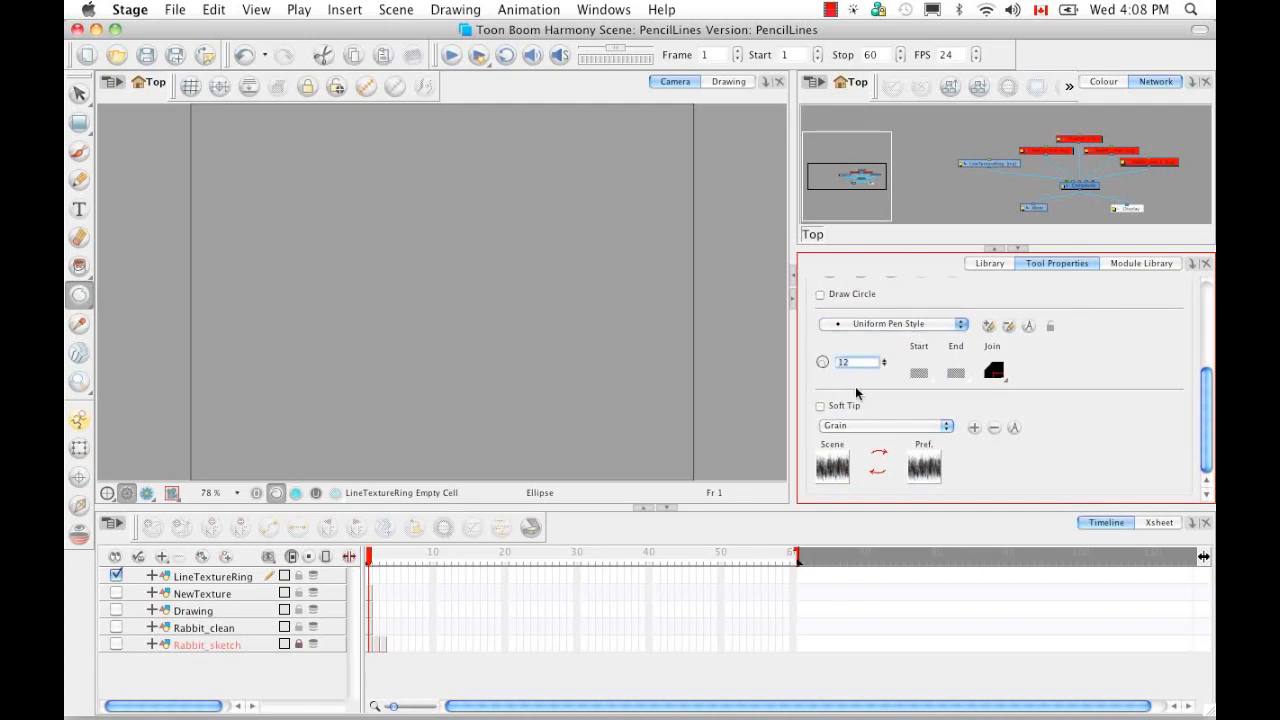
pyautogui.write('200')
pyautogui.press('Return')
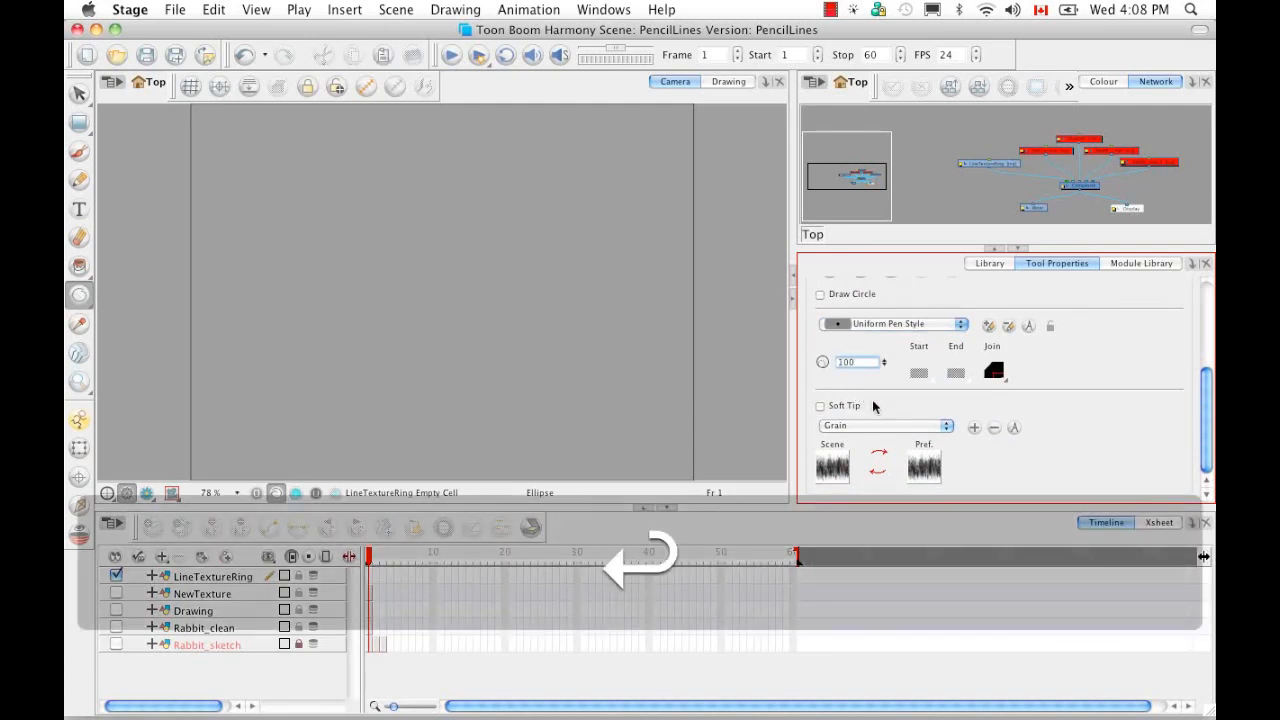
# Step: Choose the Bumpy_Thin_Soft pencil texture and draw a large perfect circle from the centre of the camera frame on LineTextureRing
pyautogui.click(946, 427)
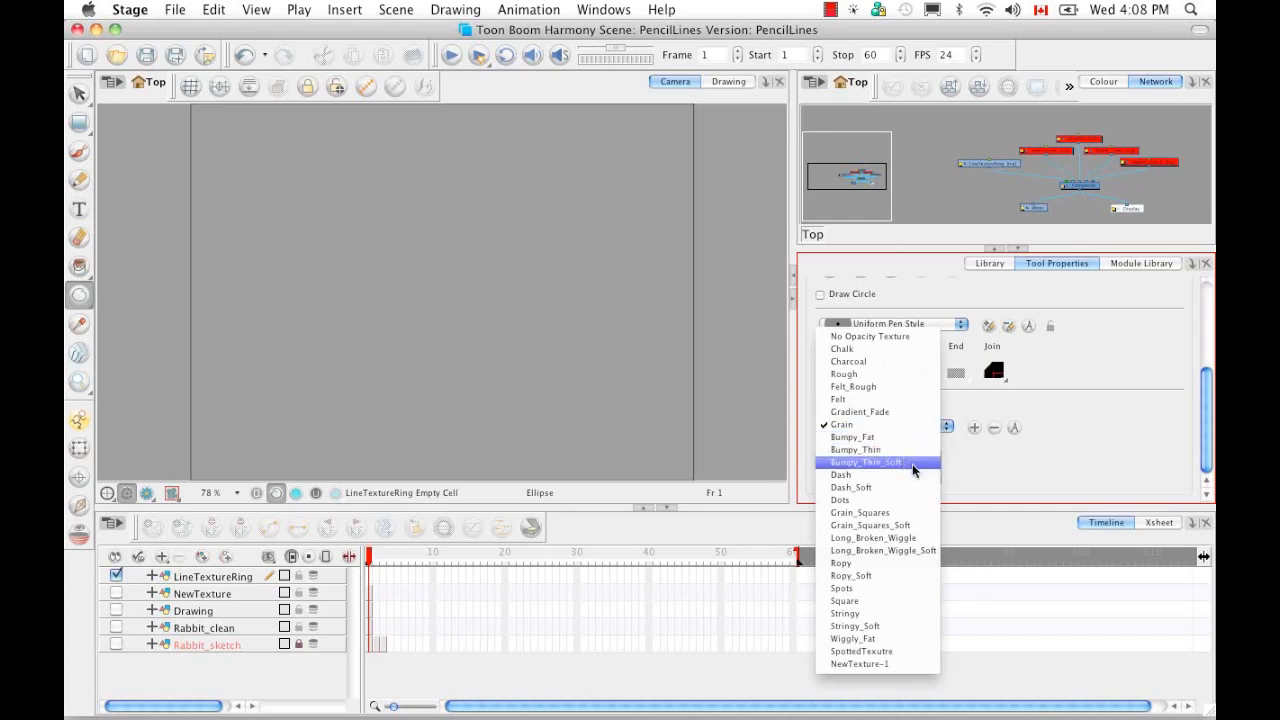
pyautogui.click(913, 462)
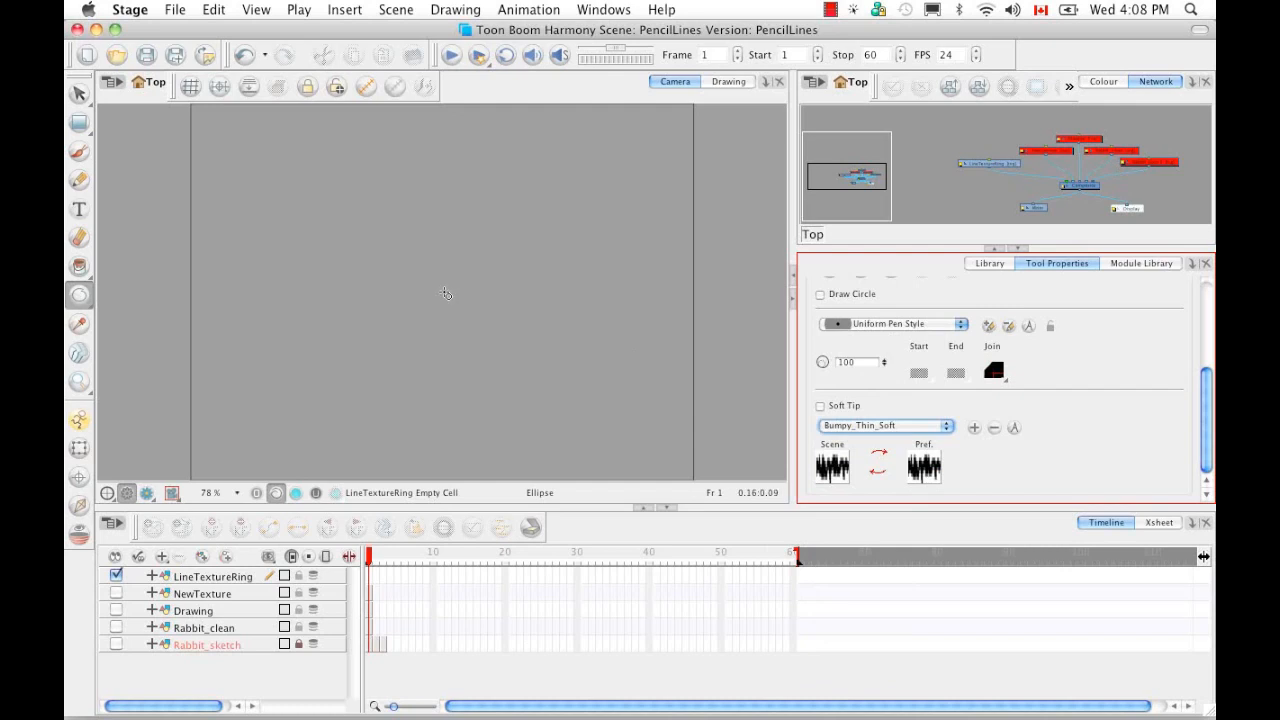
pyautogui.moveTo(441, 296)
pyautogui.mouseDown()
pyautogui.moveTo(556, 400)
pyautogui.moveTo(592, 407)
pyautogui.mouseUp()
pyautogui.press('alt')
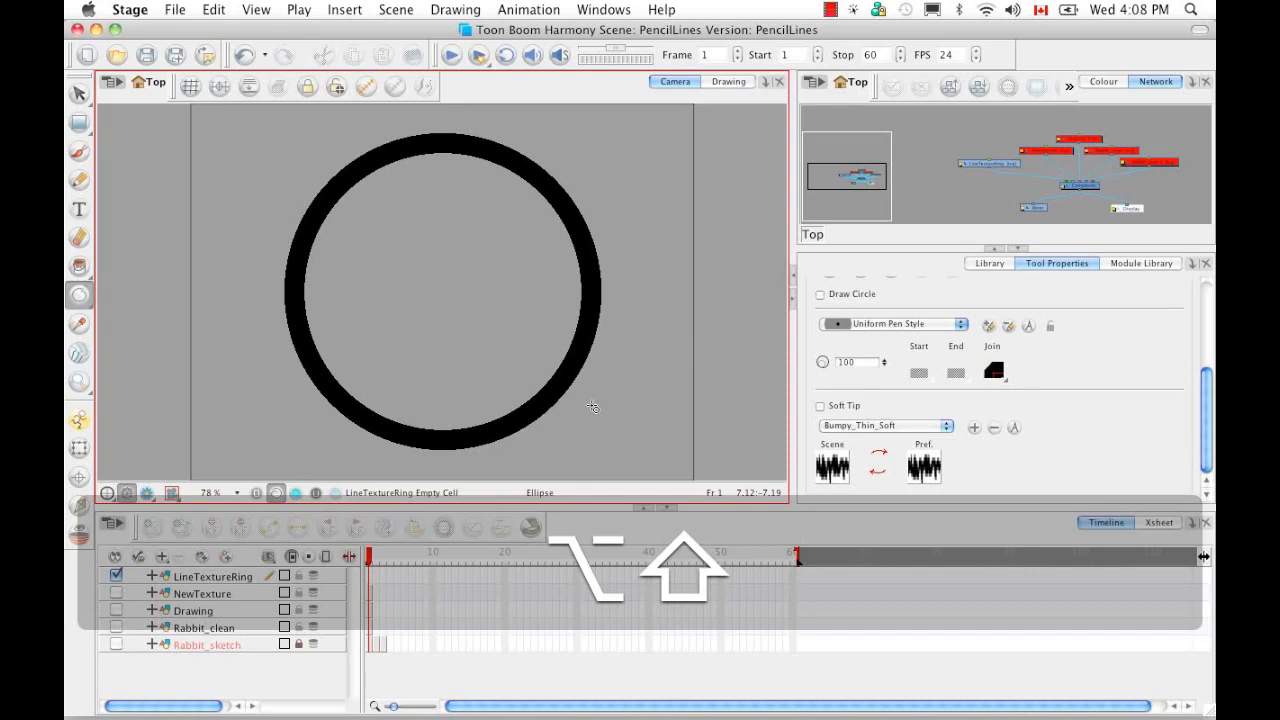
pyautogui.moveTo(592, 407); pyautogui.dragTo(593, 405)
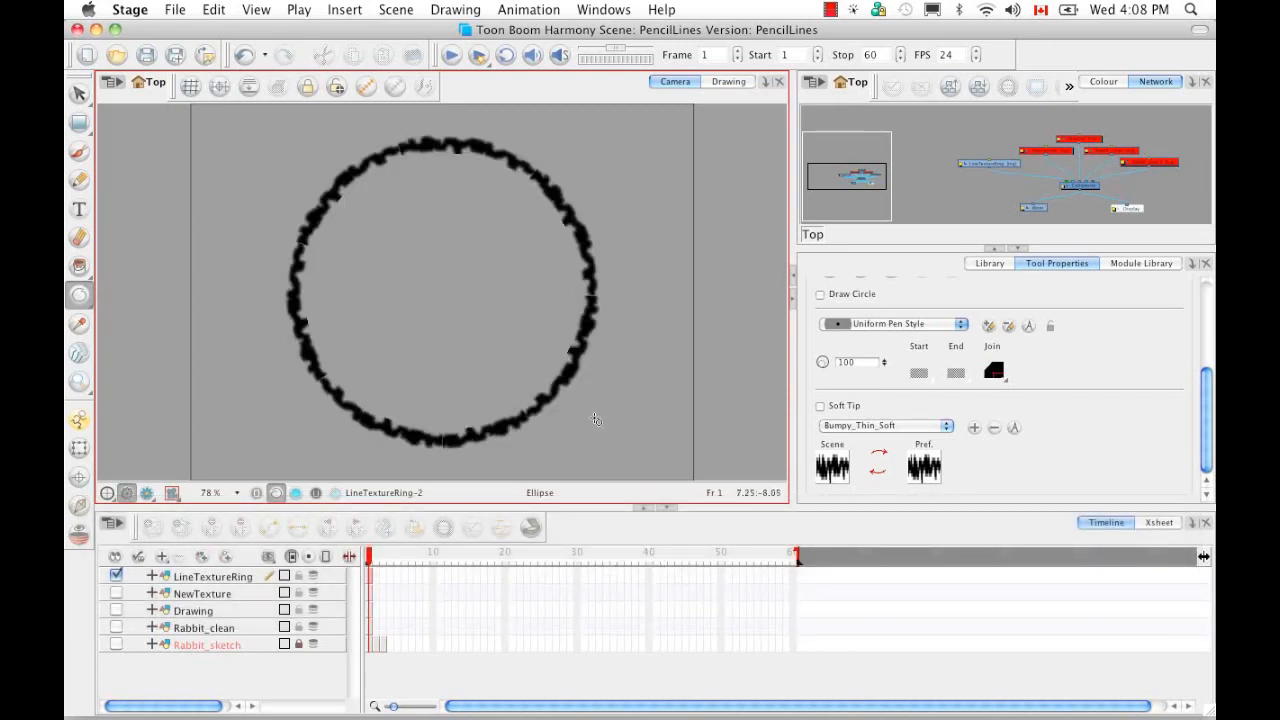
# Step: Select the circle's pencil line and recolour it with the Green Leopard Fur swatch
pyautogui.hotkey('alt', 'v')
pyautogui.click(590, 338)
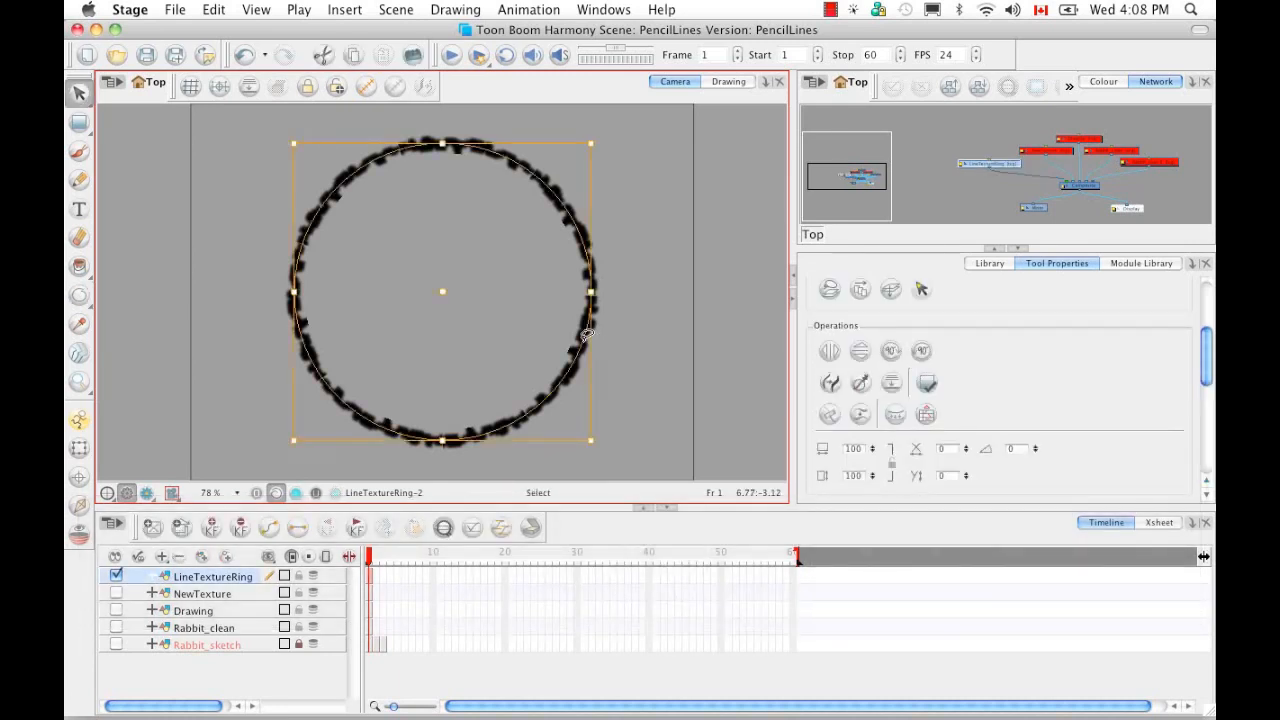
pyautogui.click(1104, 81)
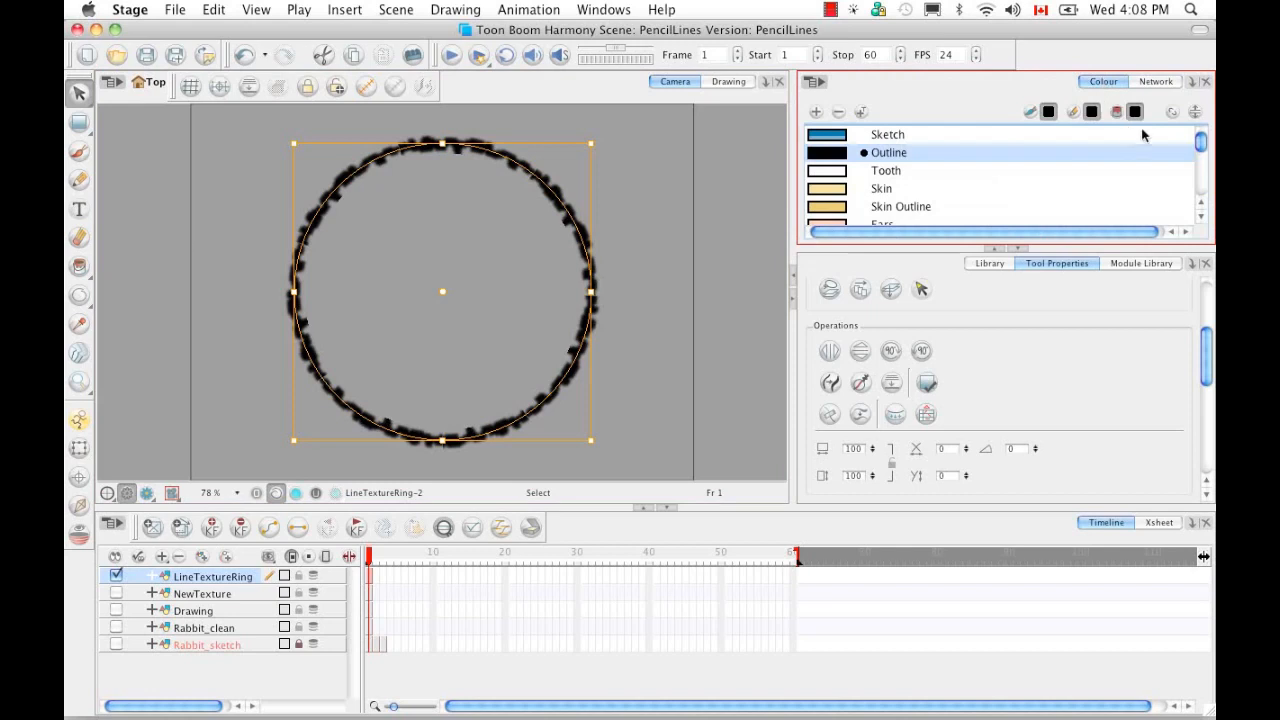
pyautogui.scroll(-1, 1197, 152)
pyautogui.scroll(-5, 1197, 152)
pyautogui.click(832, 218)
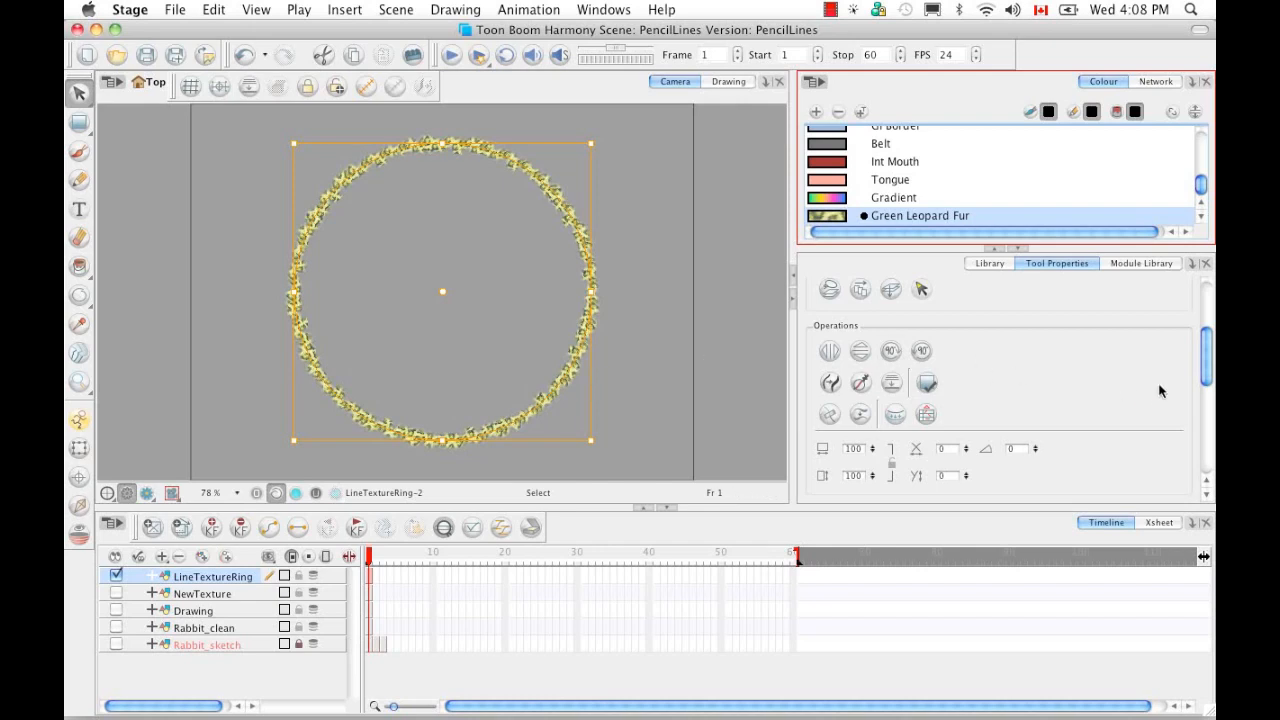
# Step: Set the selected circle's pencil thickness to 200 and deselect the circle
pyautogui.moveTo(1207, 358); pyautogui.dragTo(1207, 418)
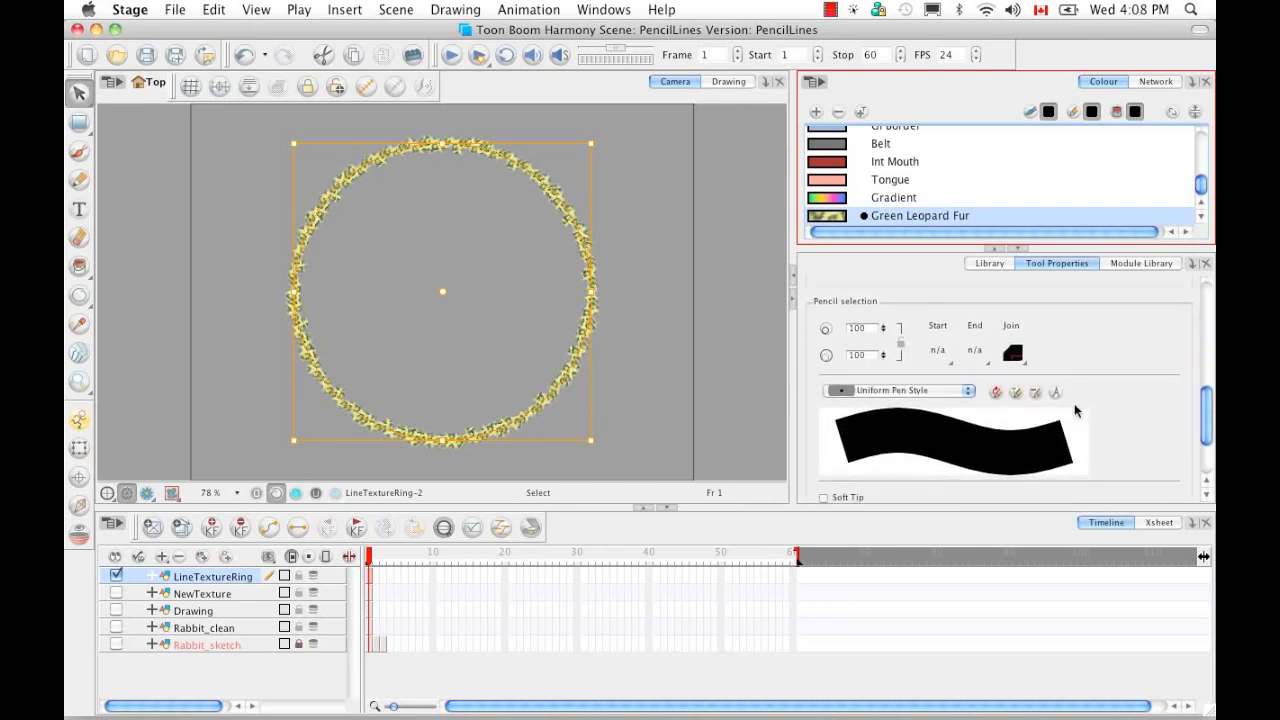
pyautogui.click(862, 328)
pyautogui.write('200')
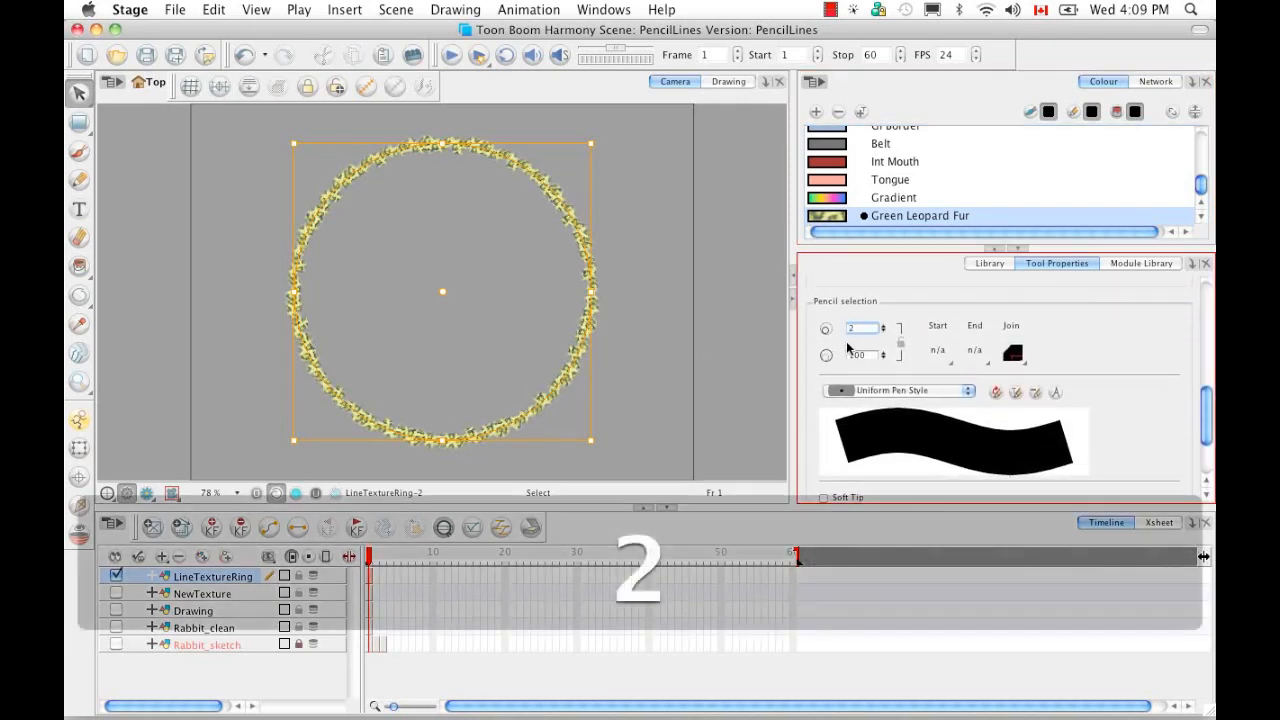
pyautogui.press('Return')
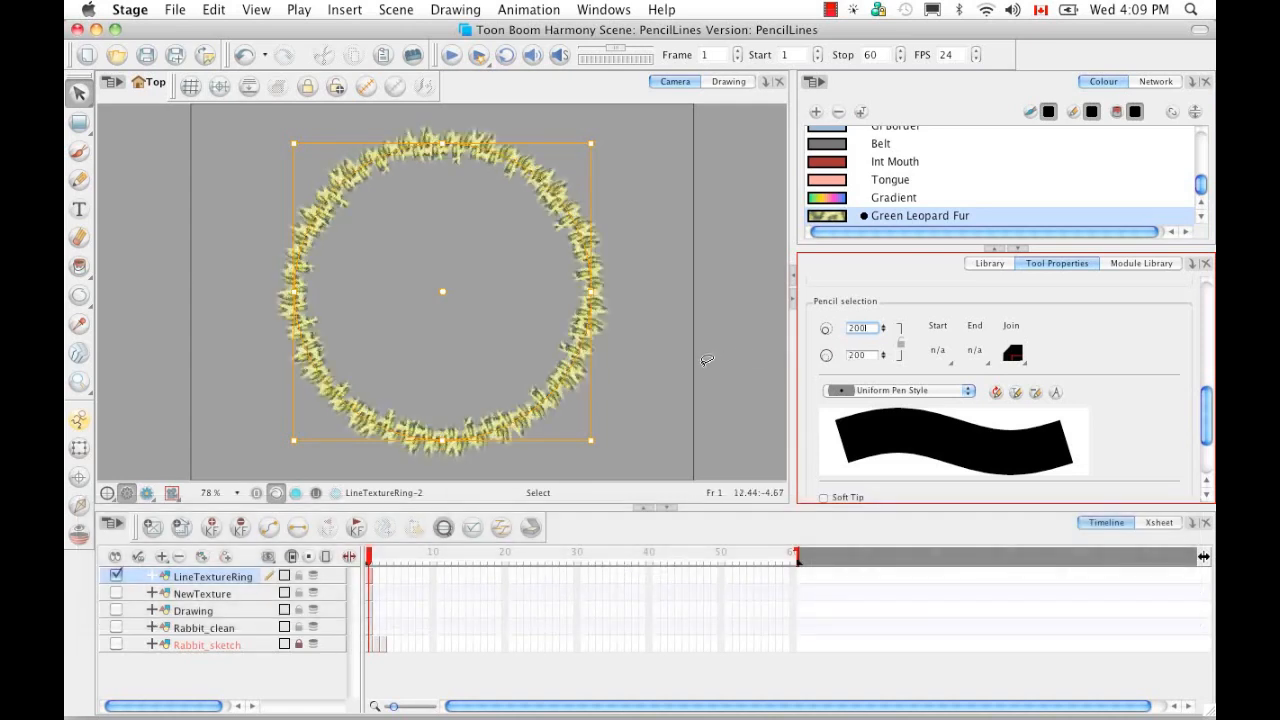
pyautogui.click(707, 361)
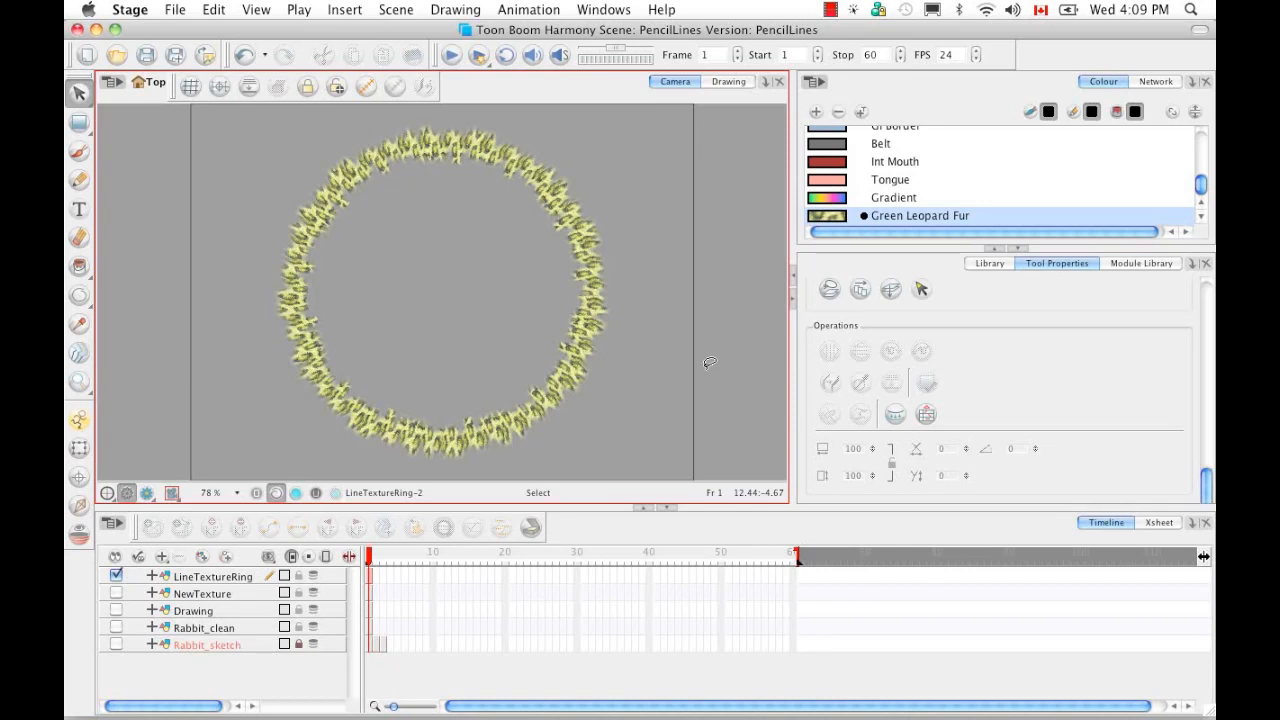
# Step: Add a Colour-Card to the scene, switch to the render preview, and toggle the card off and on to compare backgrounds
pyautogui.click(167, 561)
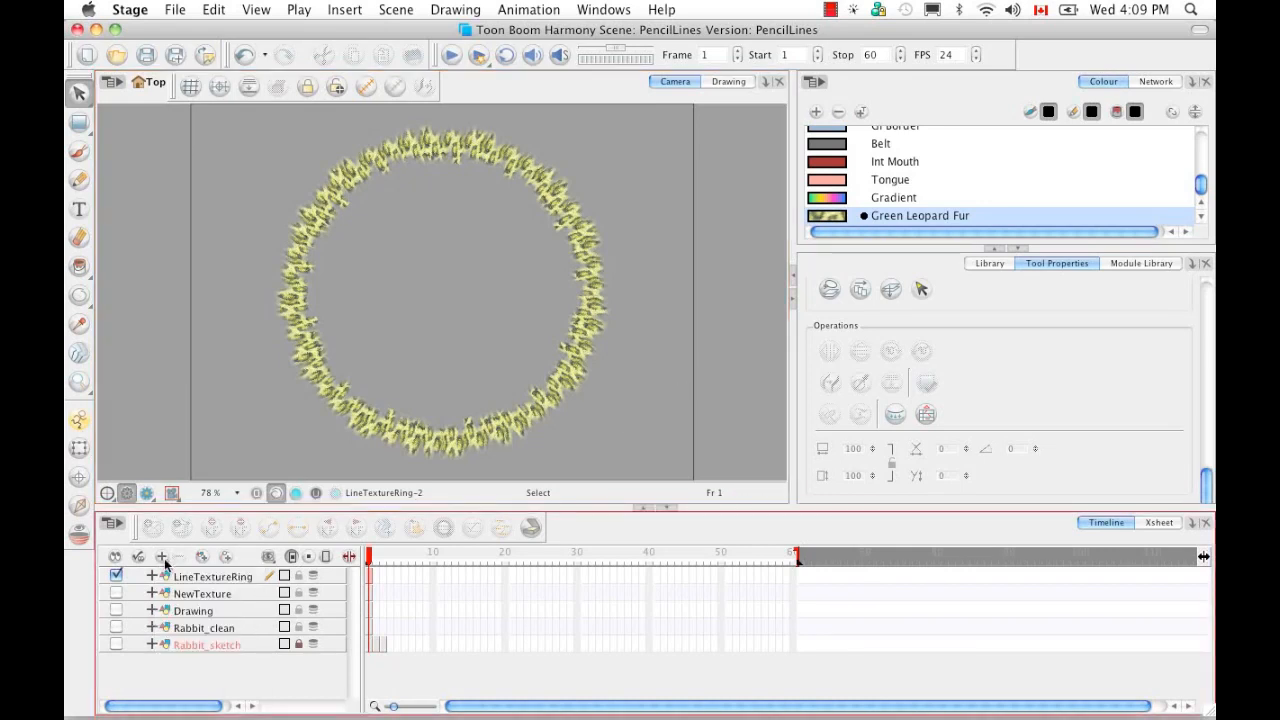
pyautogui.click(166, 560)
pyautogui.click(174, 591)
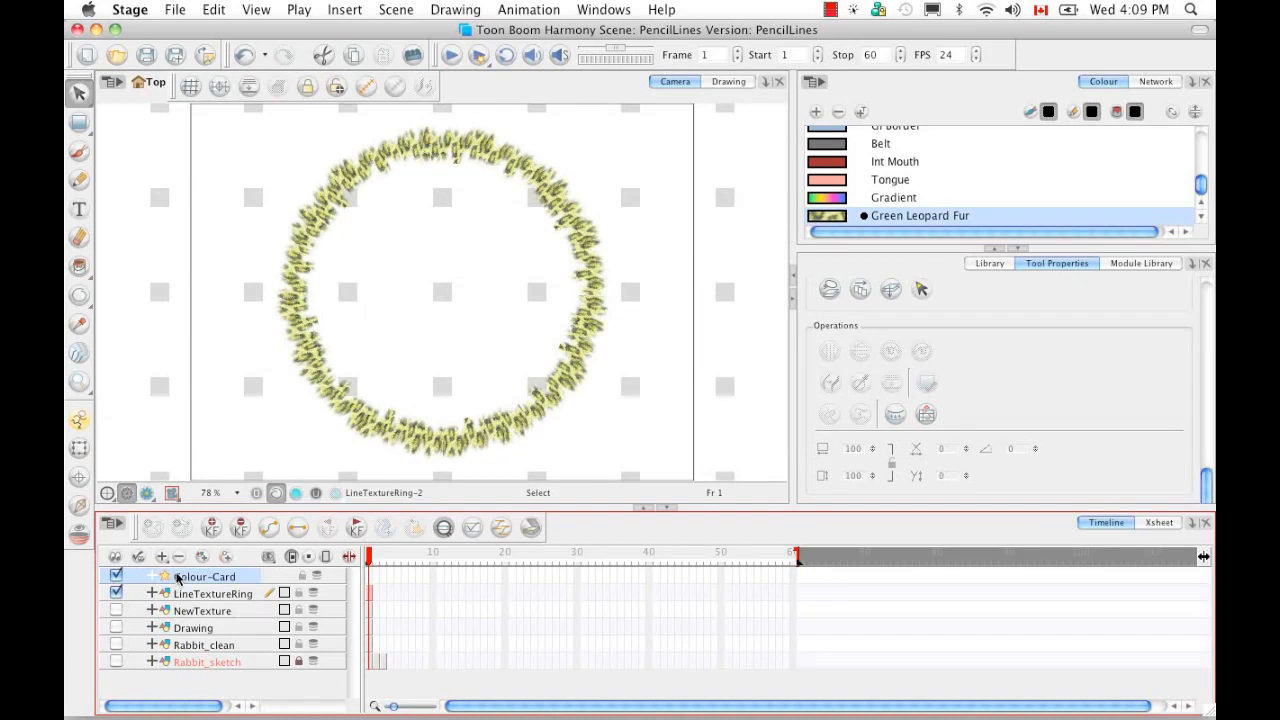
pyautogui.click(146, 493)
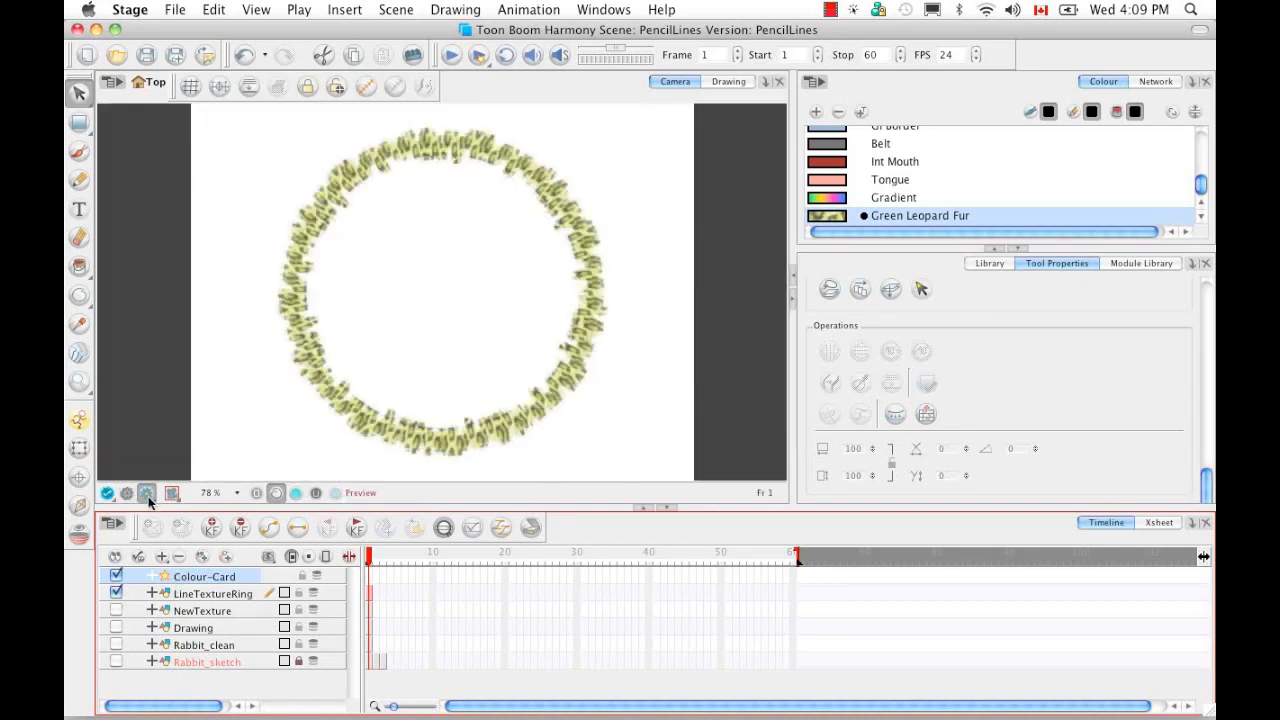
pyautogui.click(117, 577)
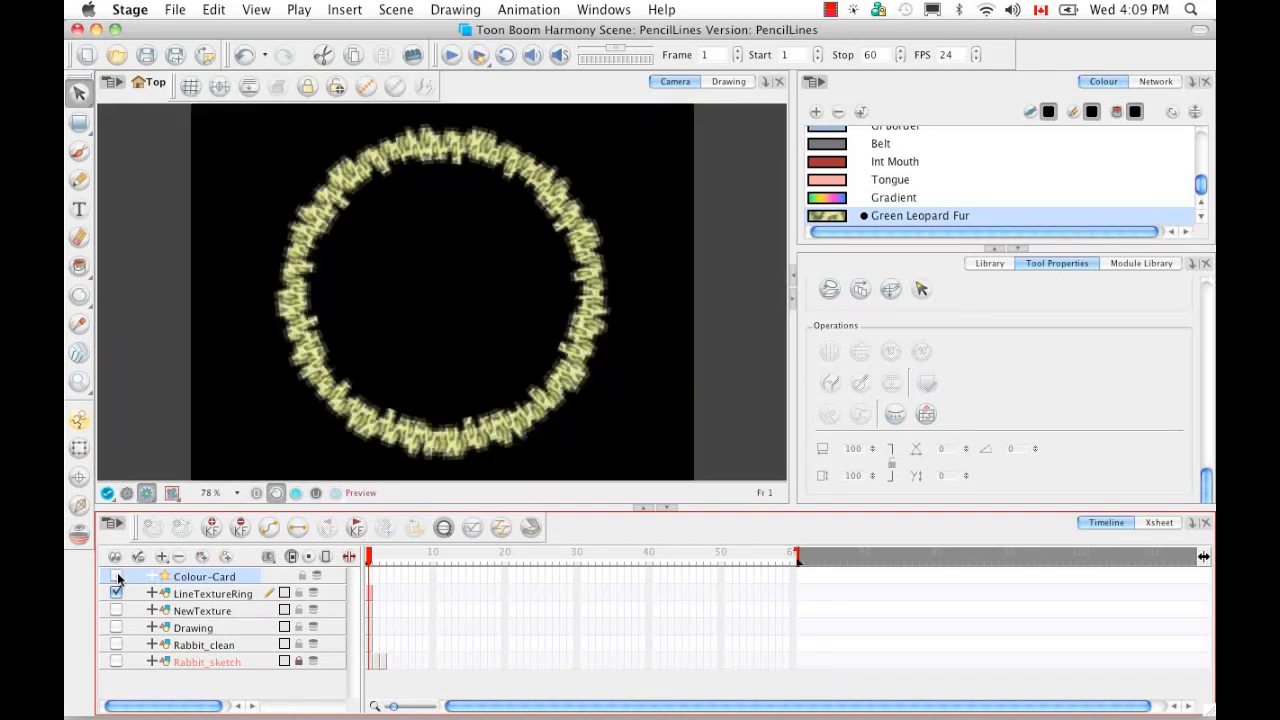
pyautogui.click(117, 577)
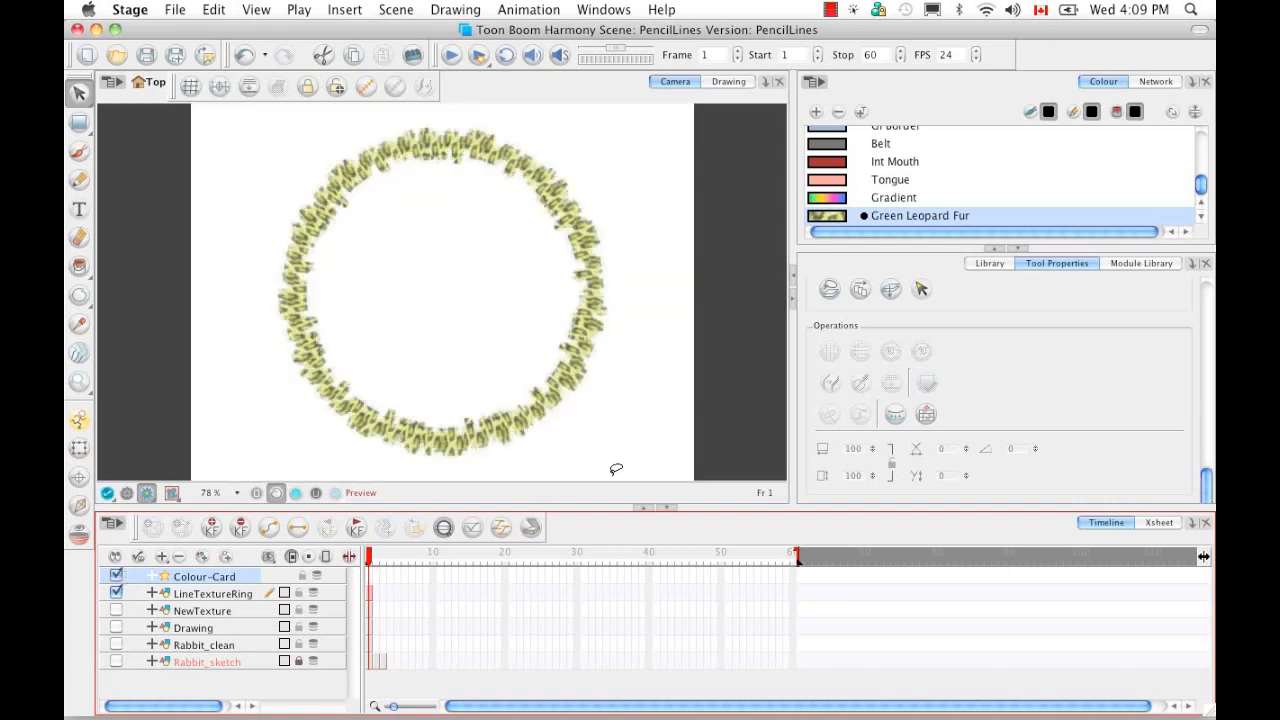
# Step: Add a Colour-Override module and a Peg module from the Favorites to the network
pyautogui.click(1153, 81)
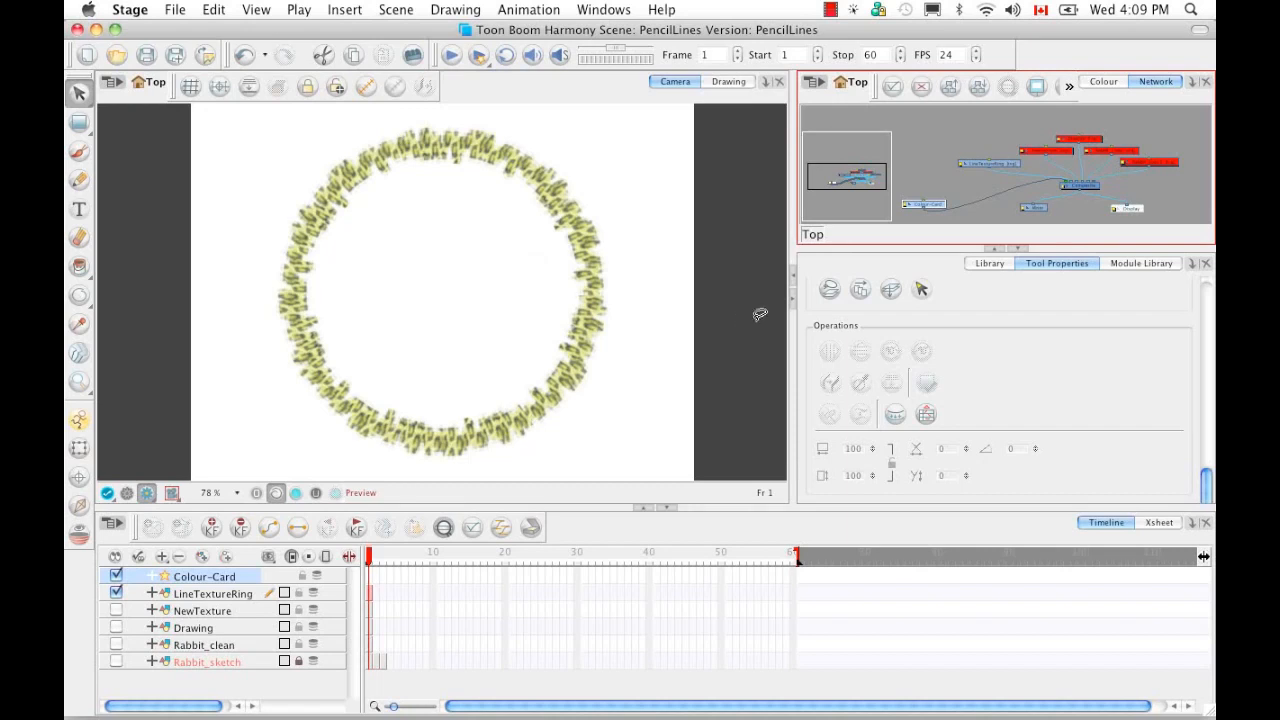
pyautogui.click(1141, 265)
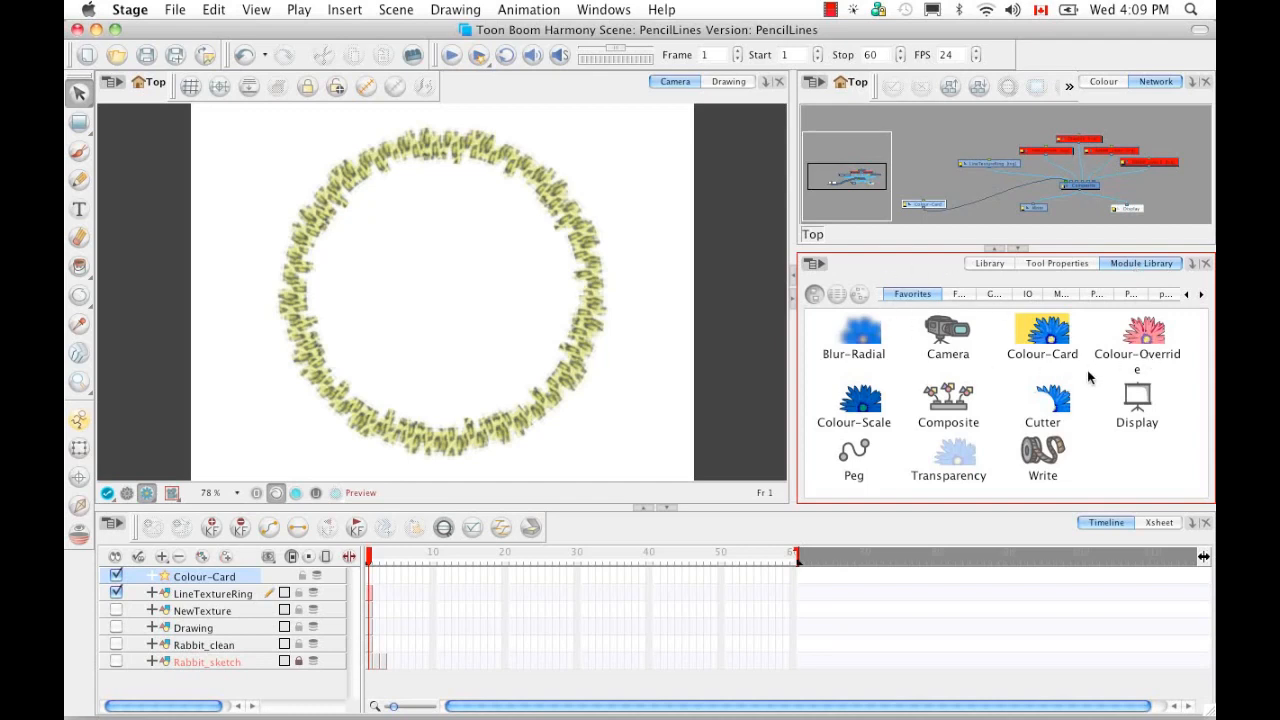
pyautogui.moveTo(1137, 345); pyautogui.dragTo(932, 148)
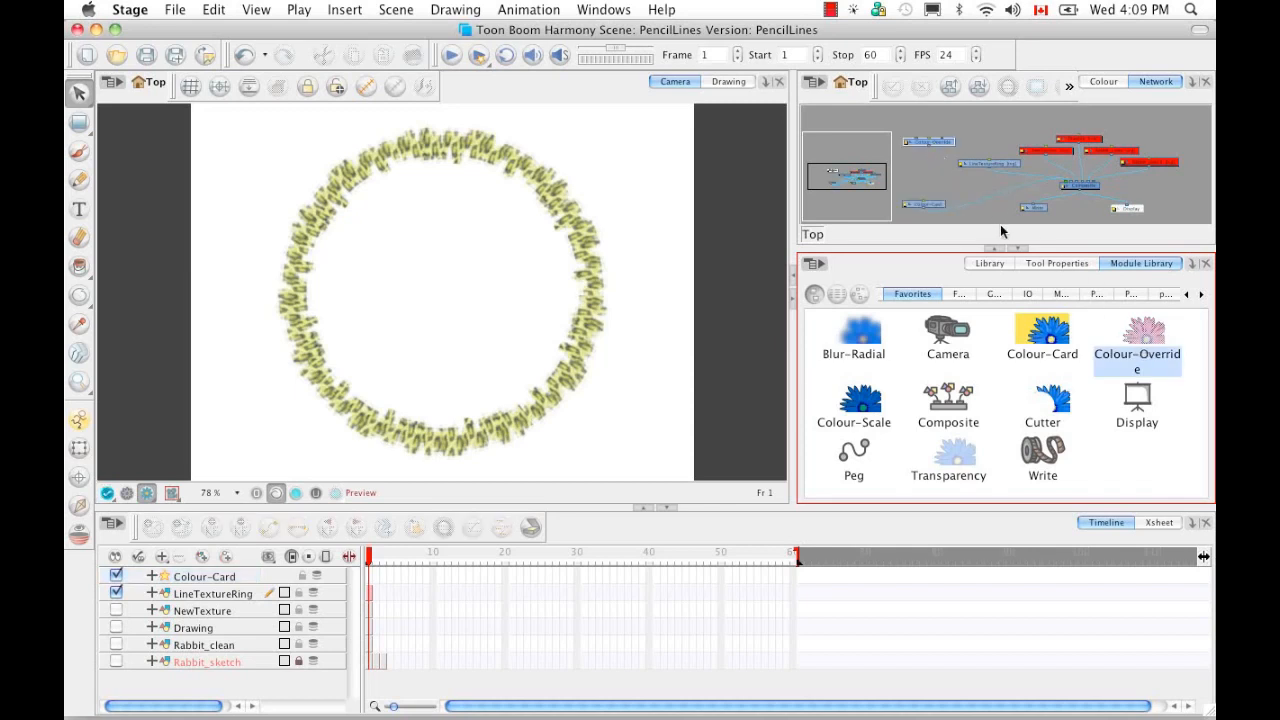
pyautogui.moveTo(856, 456); pyautogui.dragTo(995, 133)
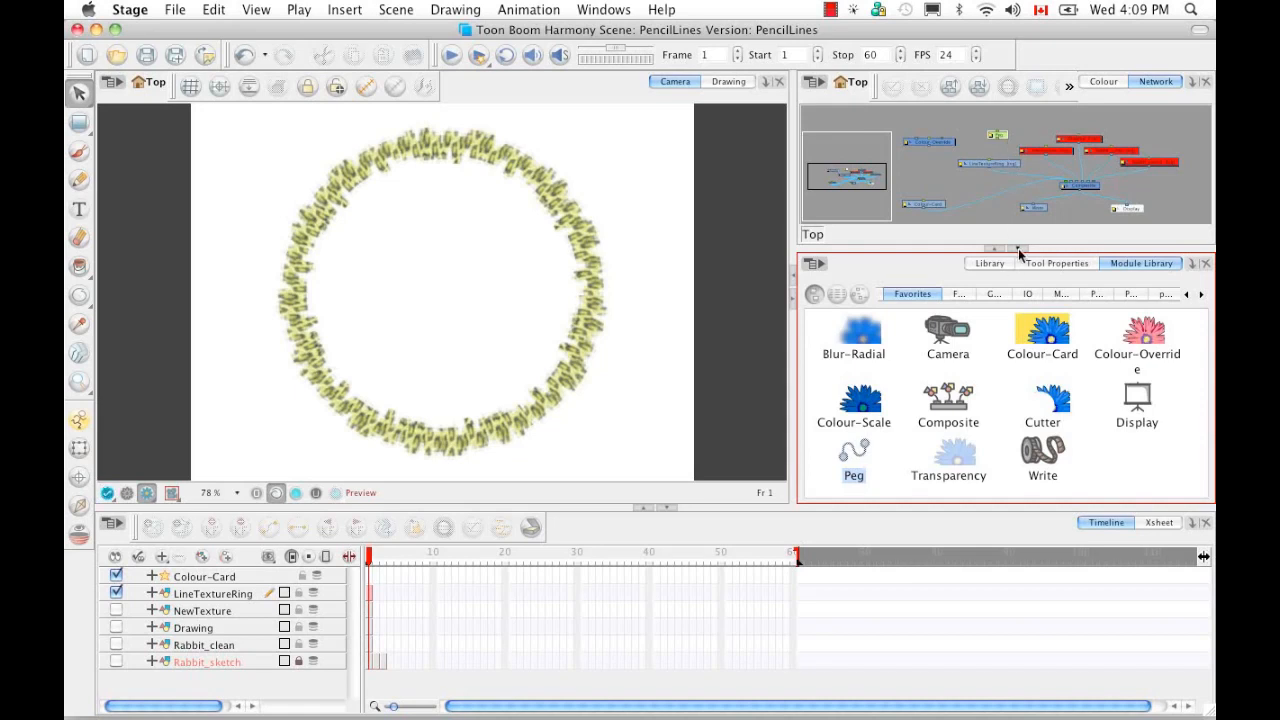
# Step: Enlarge the network and insert the Colour-Override into the connection between LineTextureRing and the Composite
pyautogui.click(1018, 248)
pyautogui.click(977, 407)
pyautogui.press('super+equal')
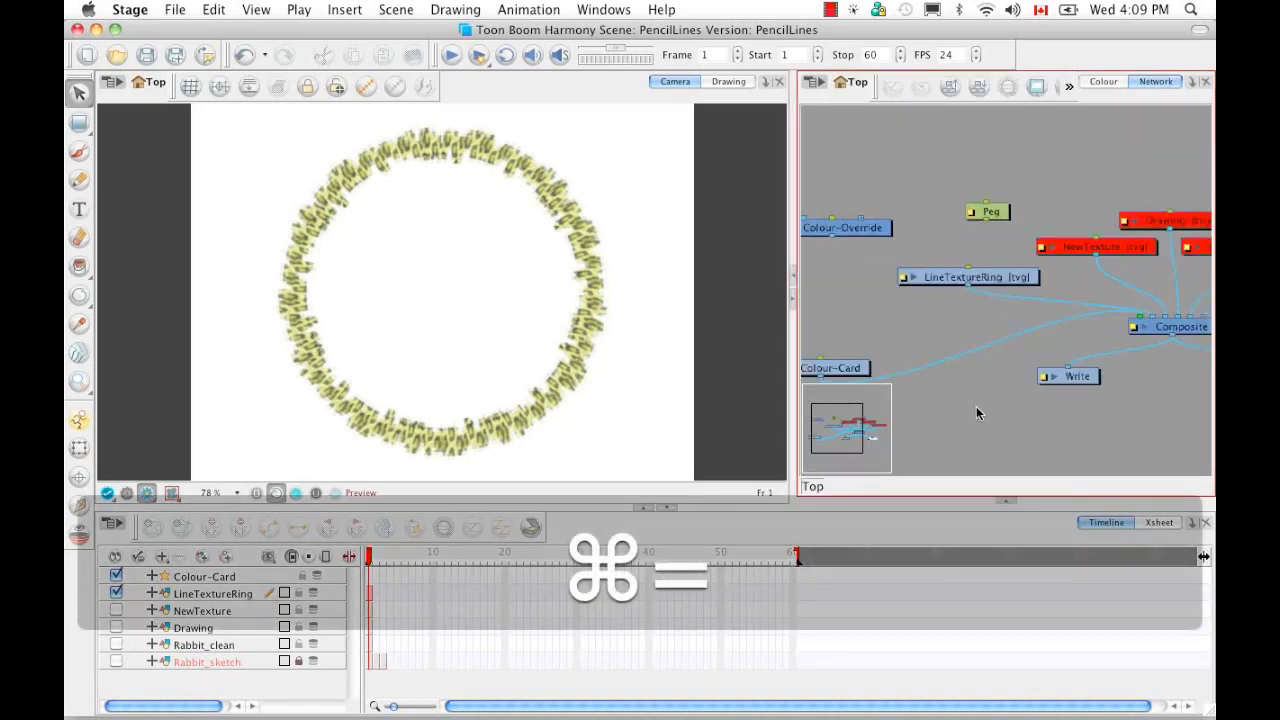
pyautogui.press('super+equal')
pyautogui.press('space')
pyautogui.moveTo(869, 281); pyautogui.dragTo(958, 243)
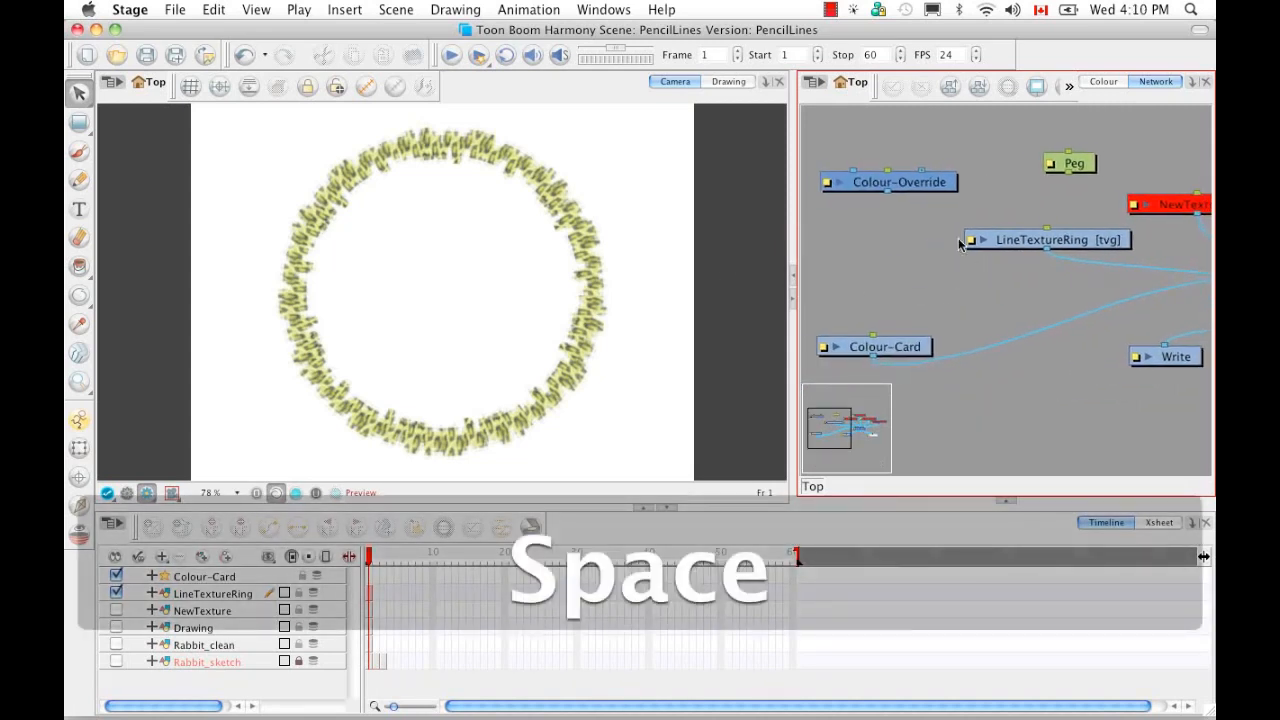
pyautogui.click(931, 185)
pyautogui.moveTo(916, 184); pyautogui.dragTo(1085, 273)
pyautogui.press('alt')
pyautogui.press('space')
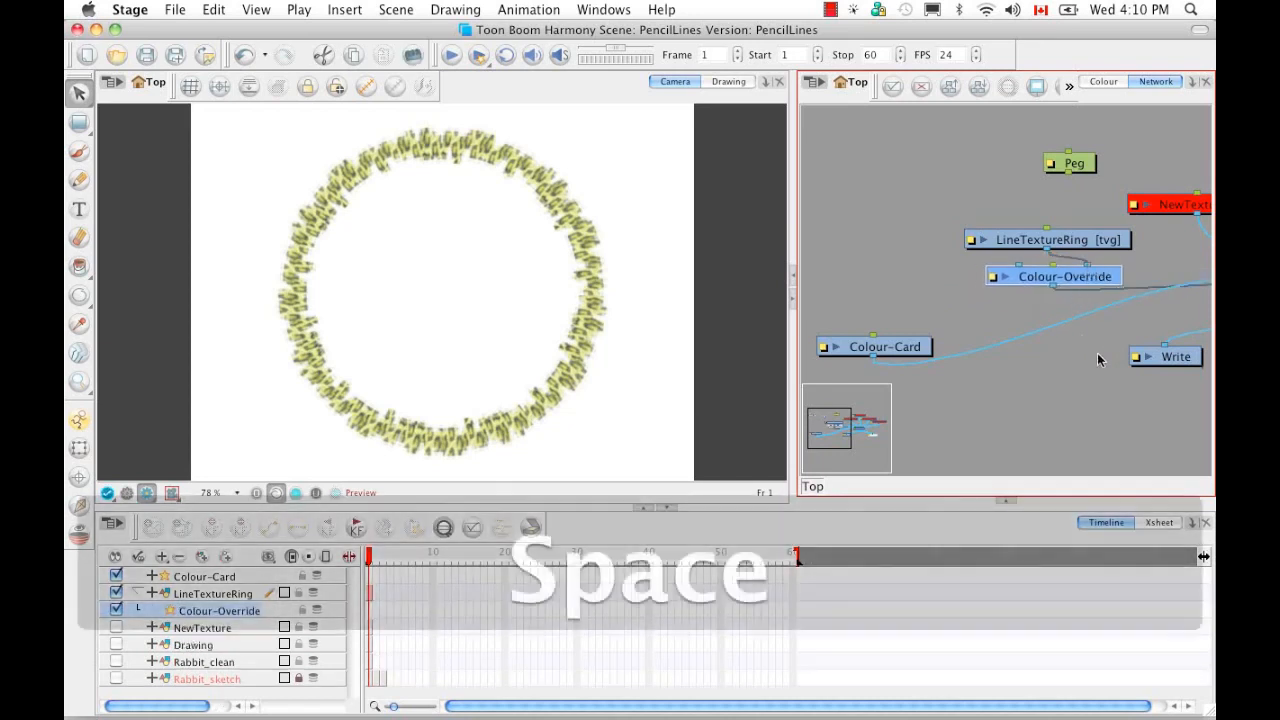
# Step: Space out the LineTextureRing and Colour-Override modules in the network to make their connection easy to read
pyautogui.moveTo(1100, 354); pyautogui.dragTo(1010, 351)
pyautogui.moveTo(938, 236); pyautogui.dragTo(874, 210)
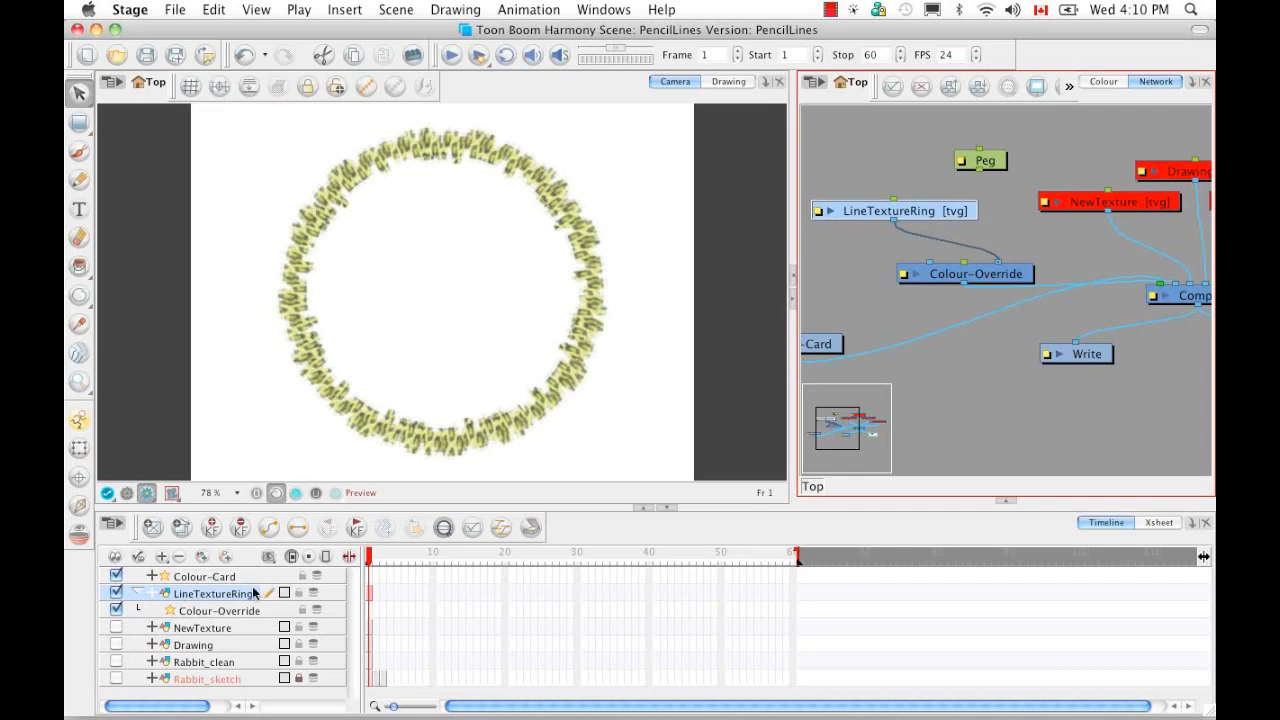
pyautogui.moveTo(1022, 277); pyautogui.dragTo(1094, 247)
pyautogui.moveTo(975, 218); pyautogui.dragTo(965, 206)
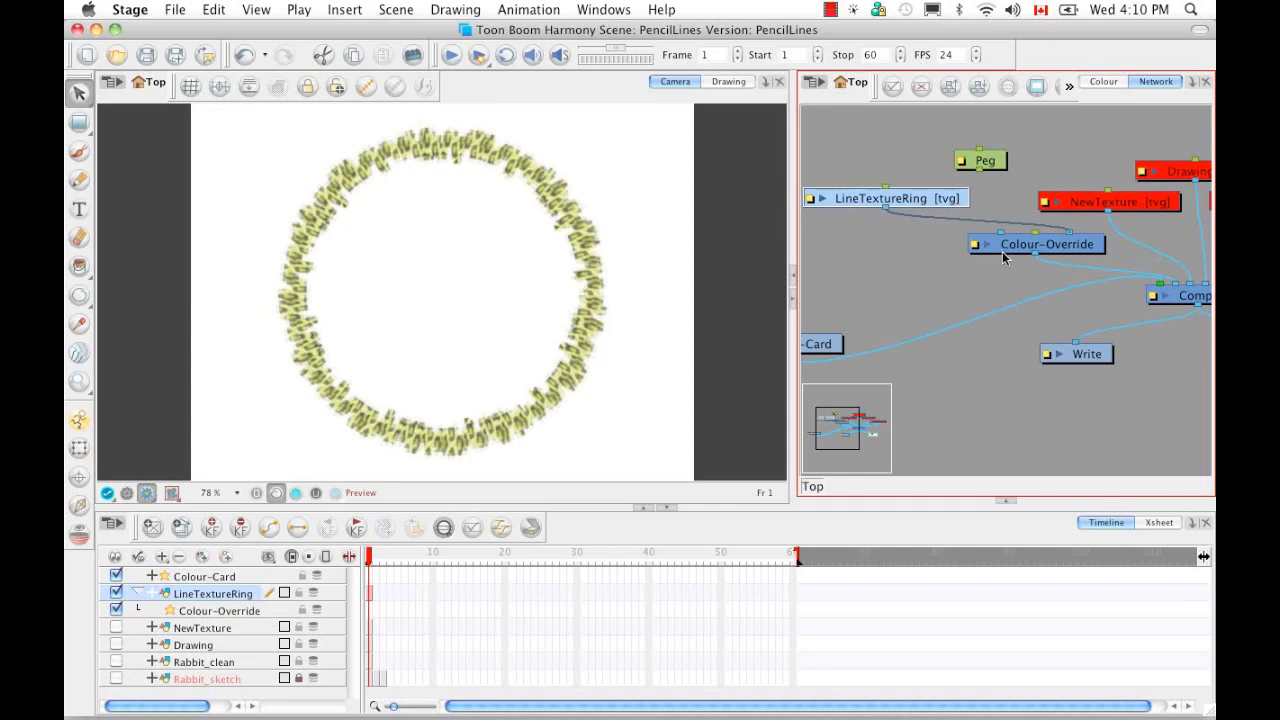
# Step: Connect the Peg to the Colour-Override's middle input port and arrange LineTextureRing above the Colour-Override
pyautogui.moveTo(987, 156); pyautogui.dragTo(858, 272)
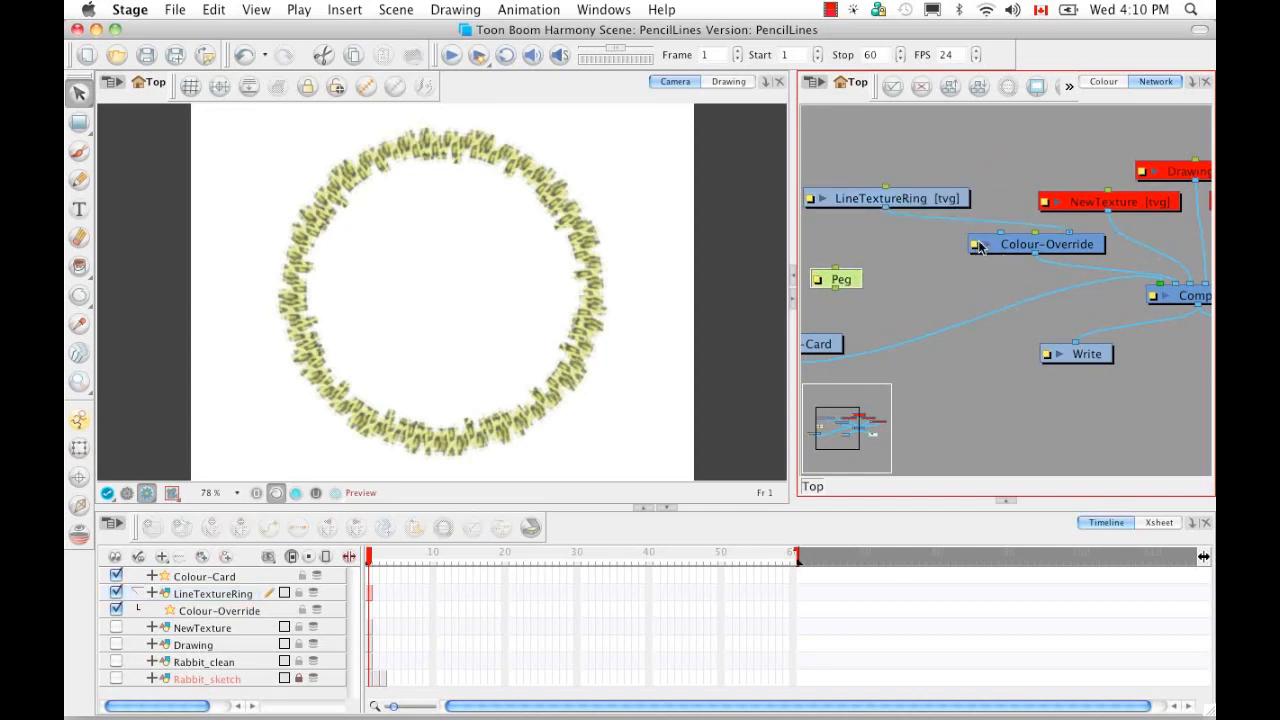
pyautogui.click(995, 248)
pyautogui.moveTo(1020, 248); pyautogui.dragTo(978, 284)
pyautogui.click(815, 317)
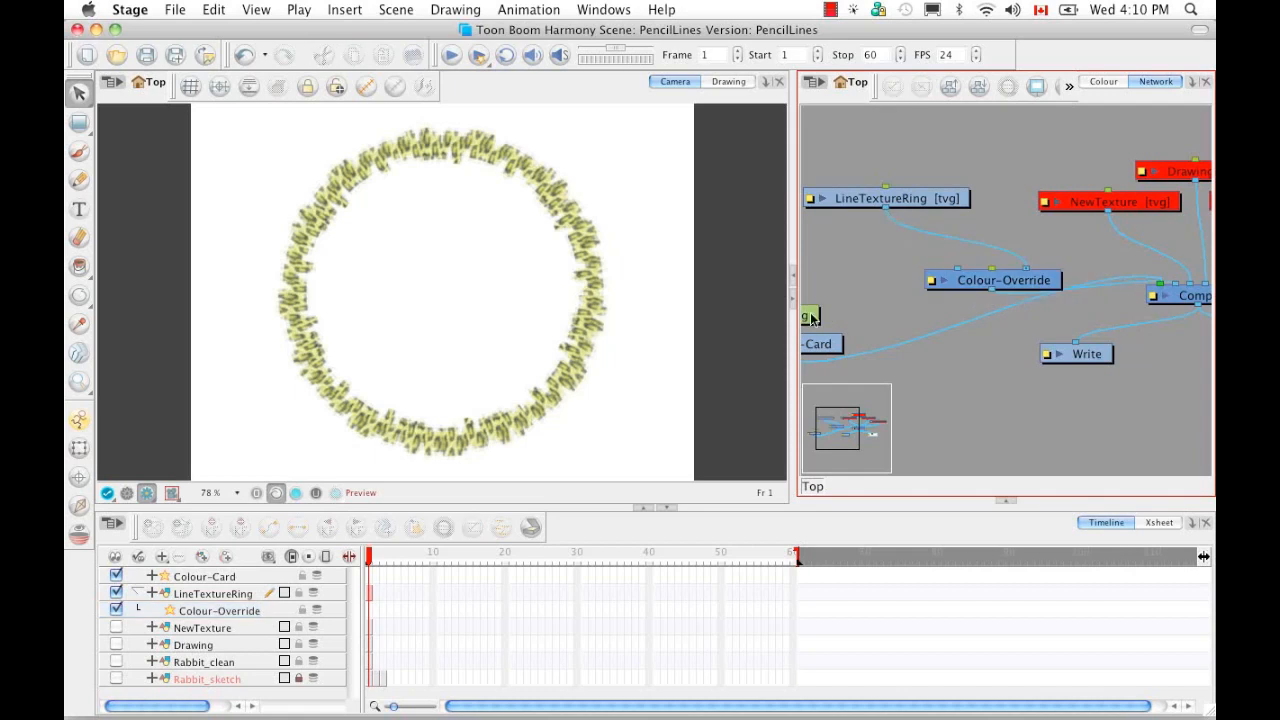
pyautogui.moveTo(817, 318); pyautogui.dragTo(990, 270)
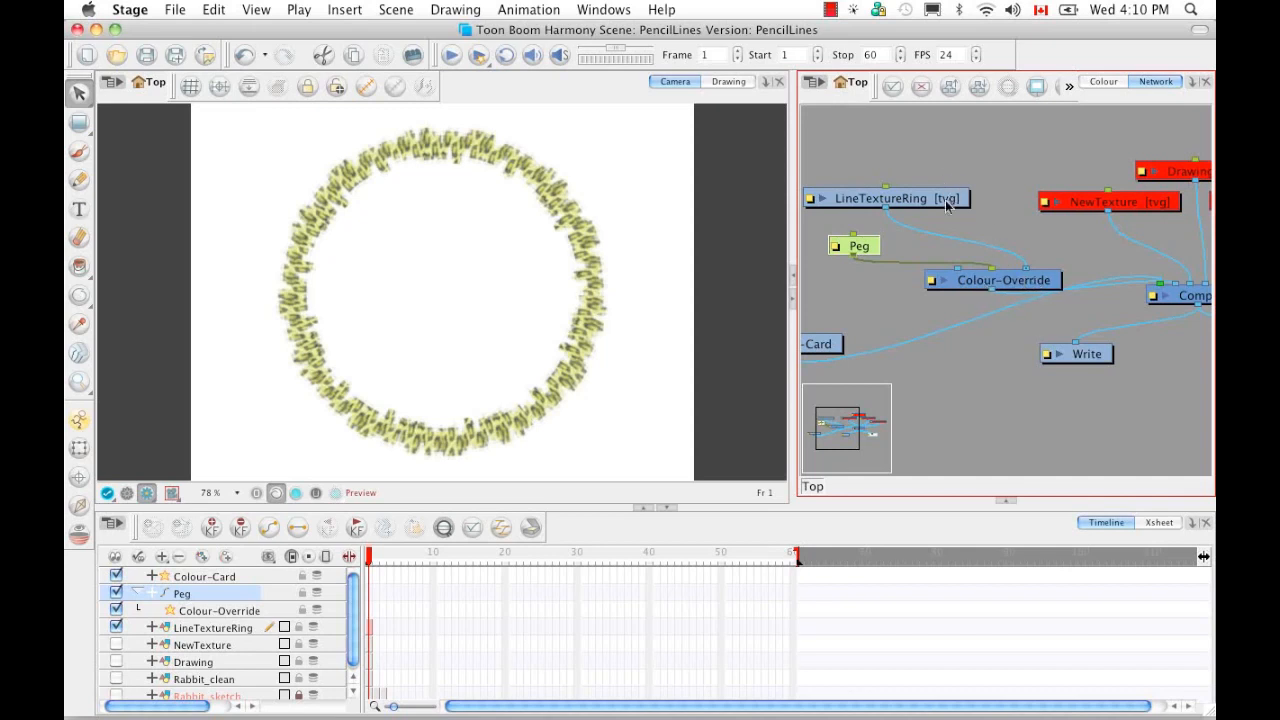
pyautogui.moveTo(946, 206); pyautogui.dragTo(1032, 176)
pyautogui.moveTo(1040, 282); pyautogui.dragTo(1040, 262)
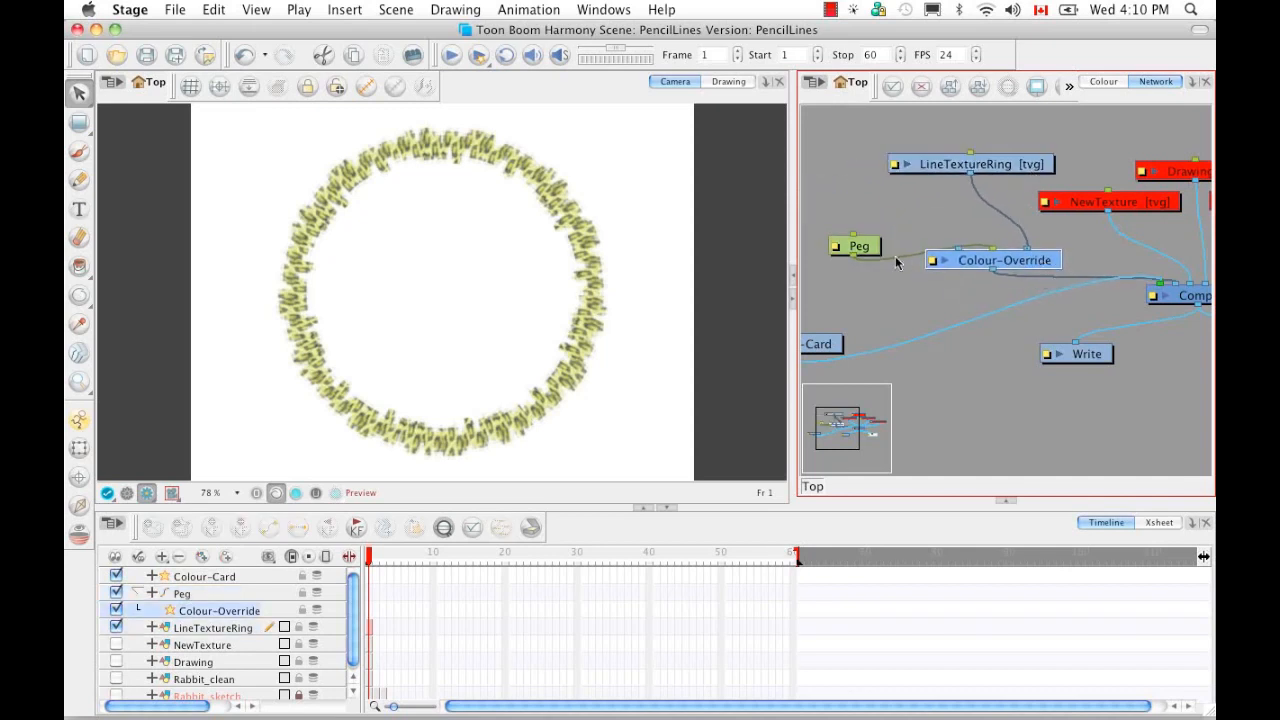
# Step: Move the Peg module up so it sits above and beside the Colour-Override in the network
pyautogui.click(876, 246)
pyautogui.moveTo(876, 245); pyautogui.dragTo(895, 215)
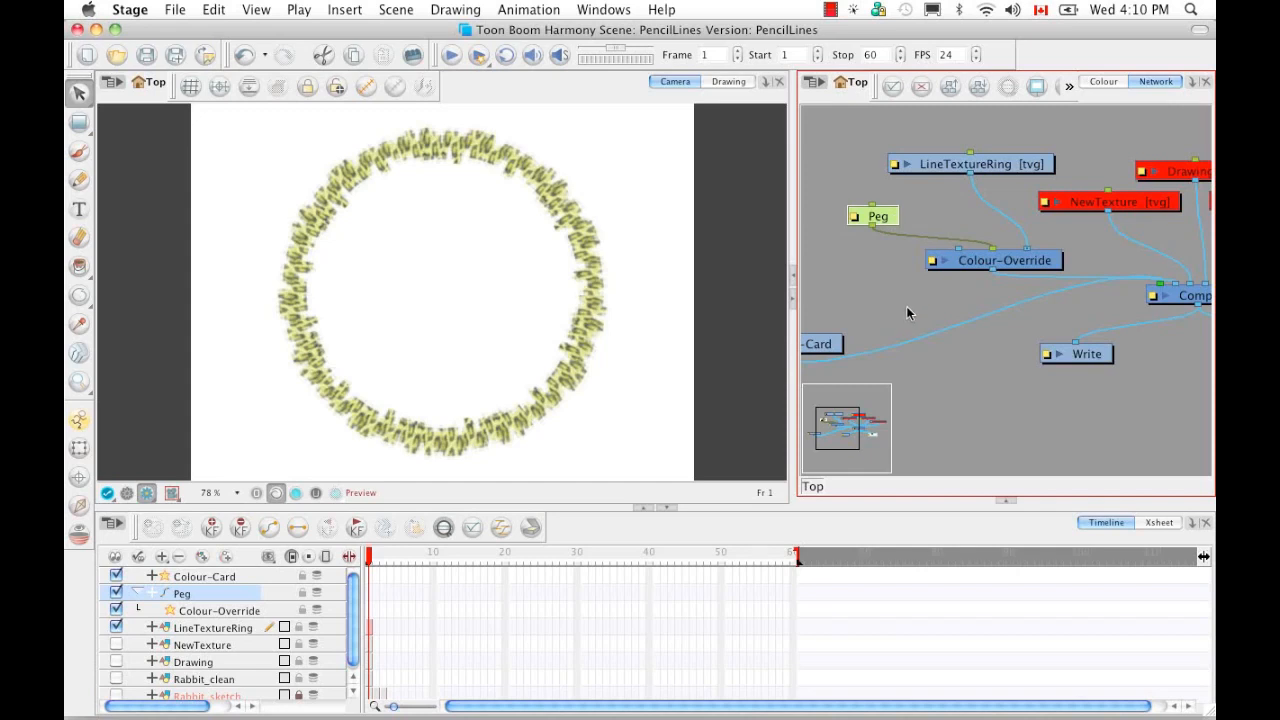
# Step: Add Green Leopard Fur to the Colour-Override's colour overrides and look through the available override modes
pyautogui.click(932, 263)
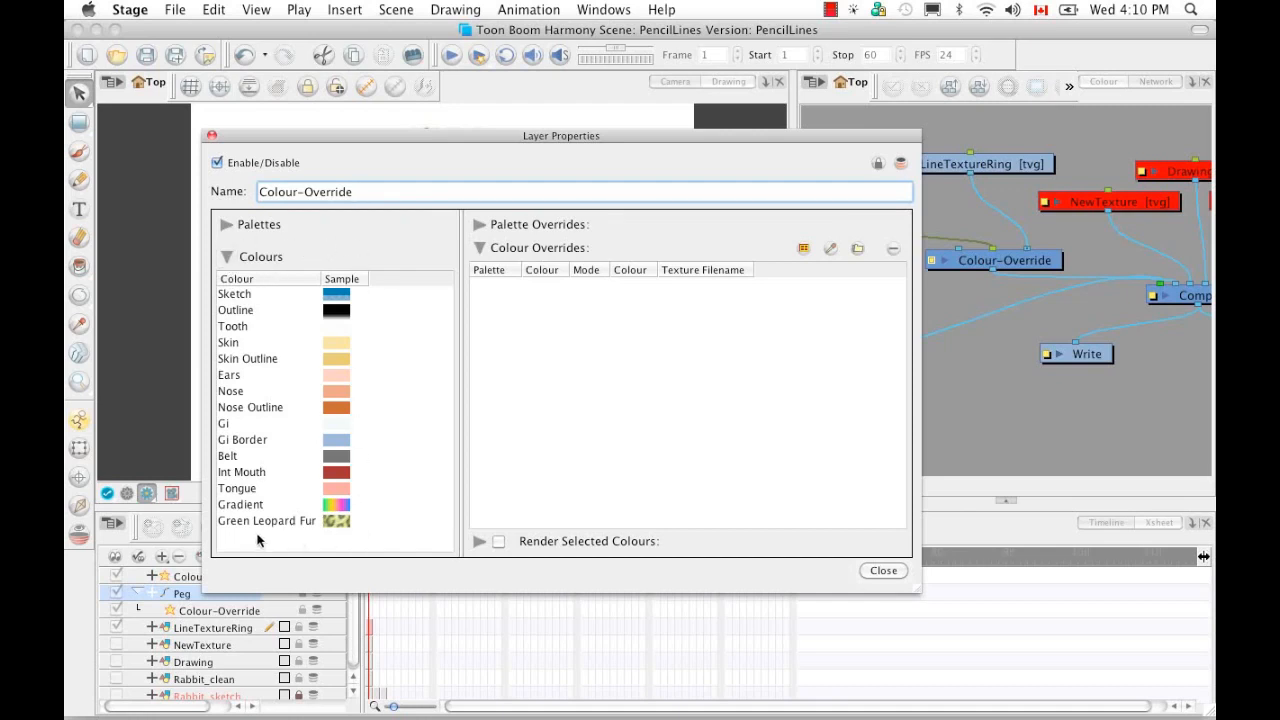
pyautogui.click(316, 520)
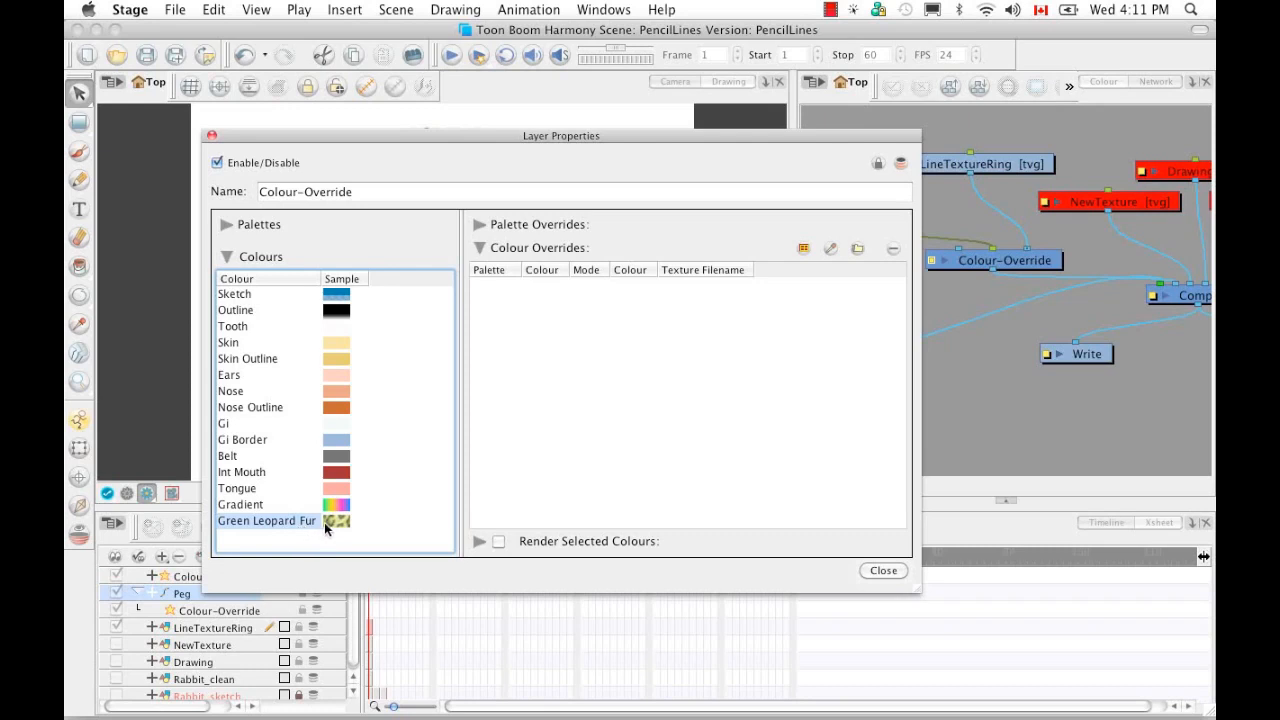
pyautogui.moveTo(287, 521); pyautogui.dragTo(512, 300)
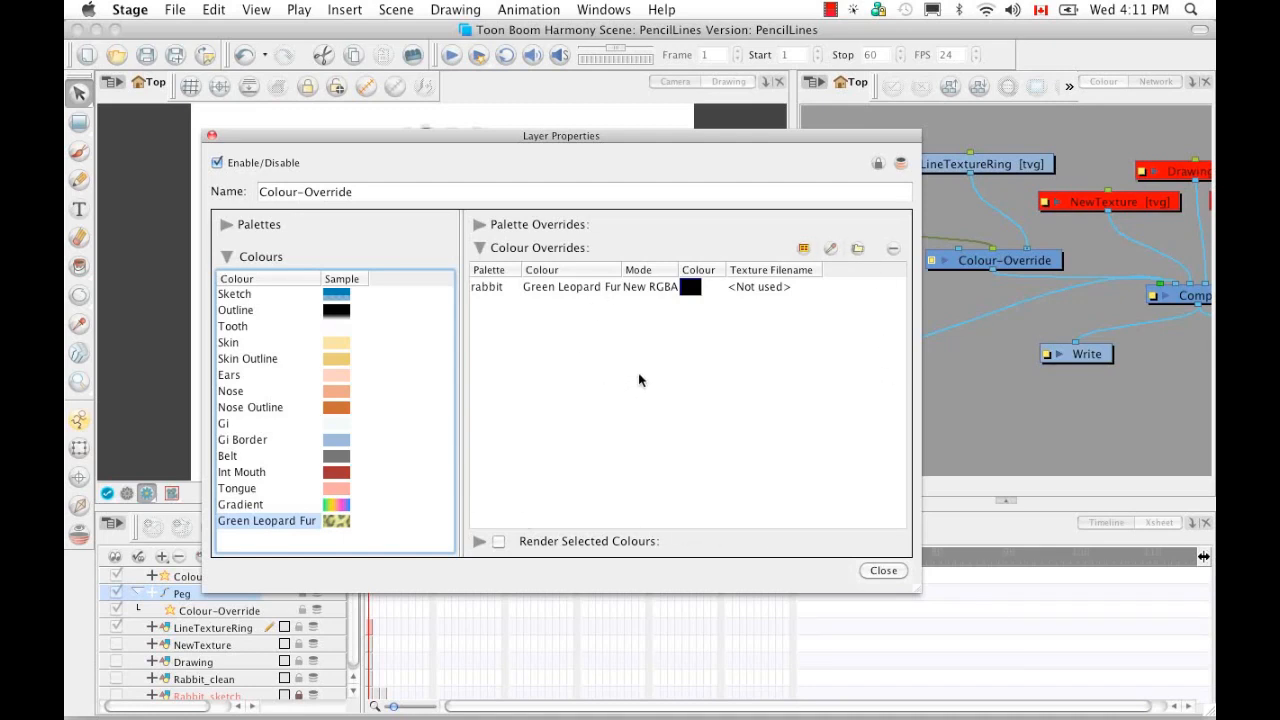
pyautogui.click(805, 250)
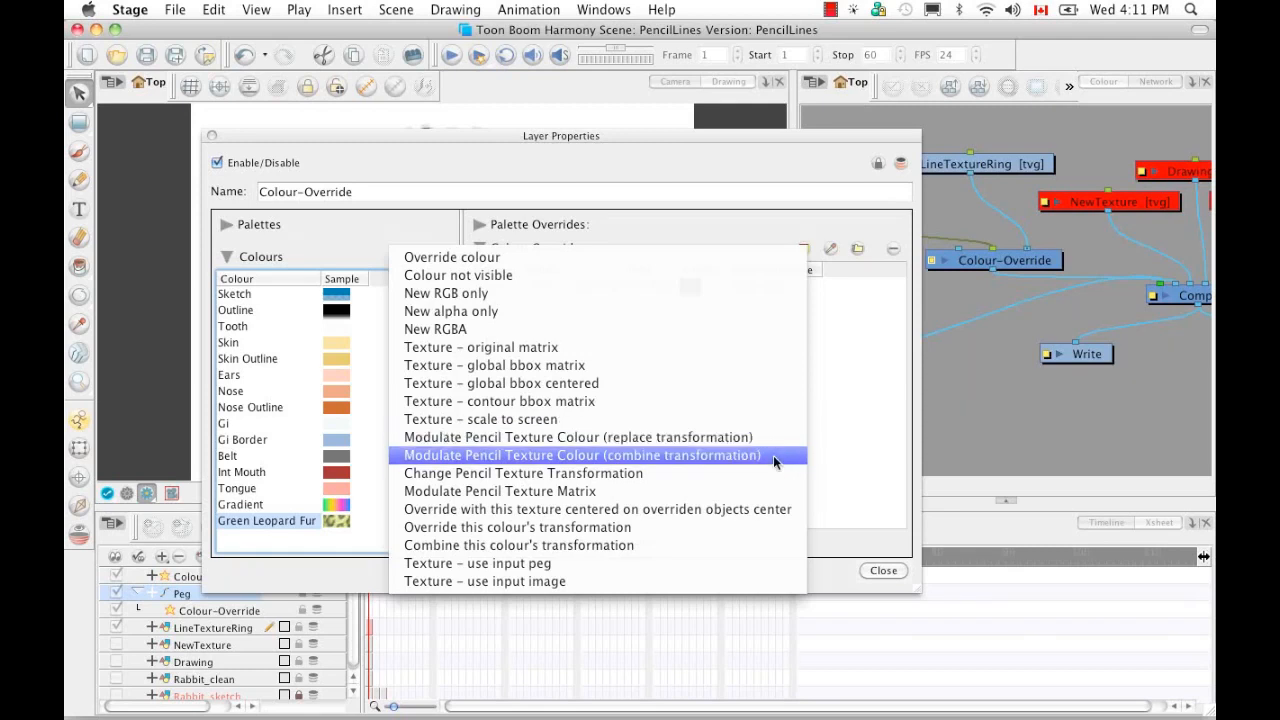
pyautogui.click(666, 441)
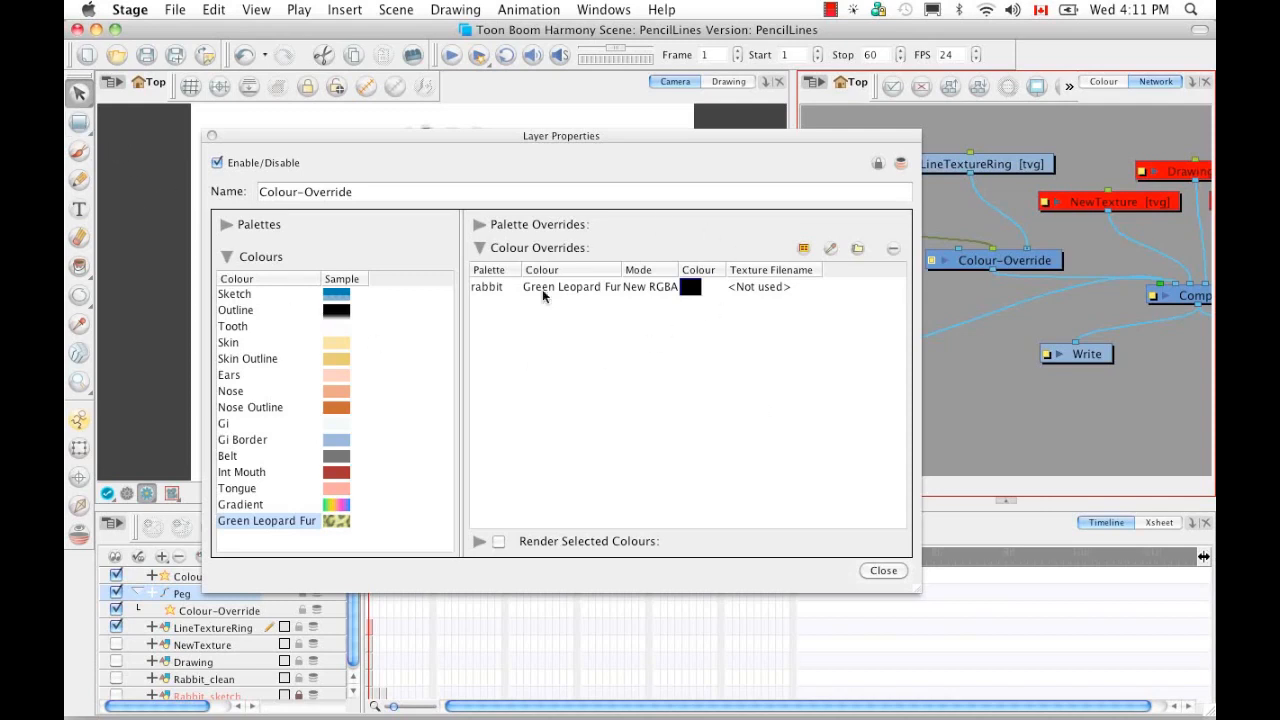
pyautogui.click(883, 571)
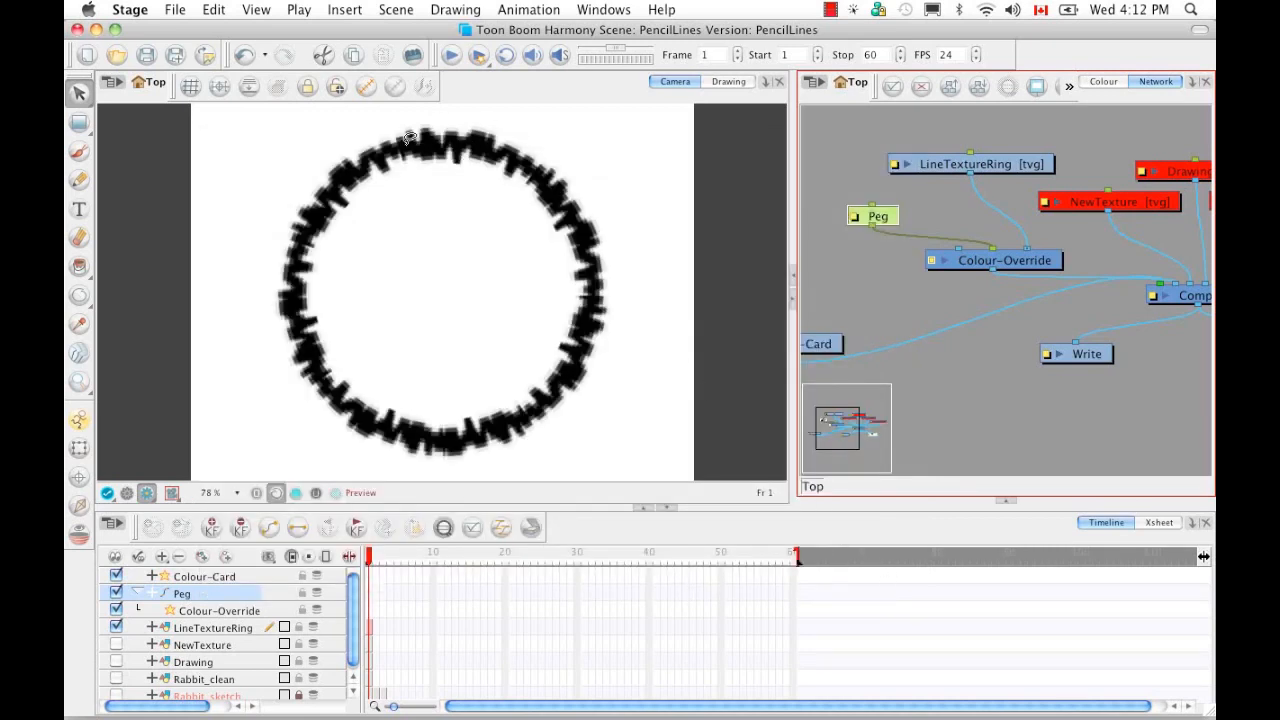
# Step: Compare how the overridden ring looks in OpenGL View and in Render View
pyautogui.click(128, 494)
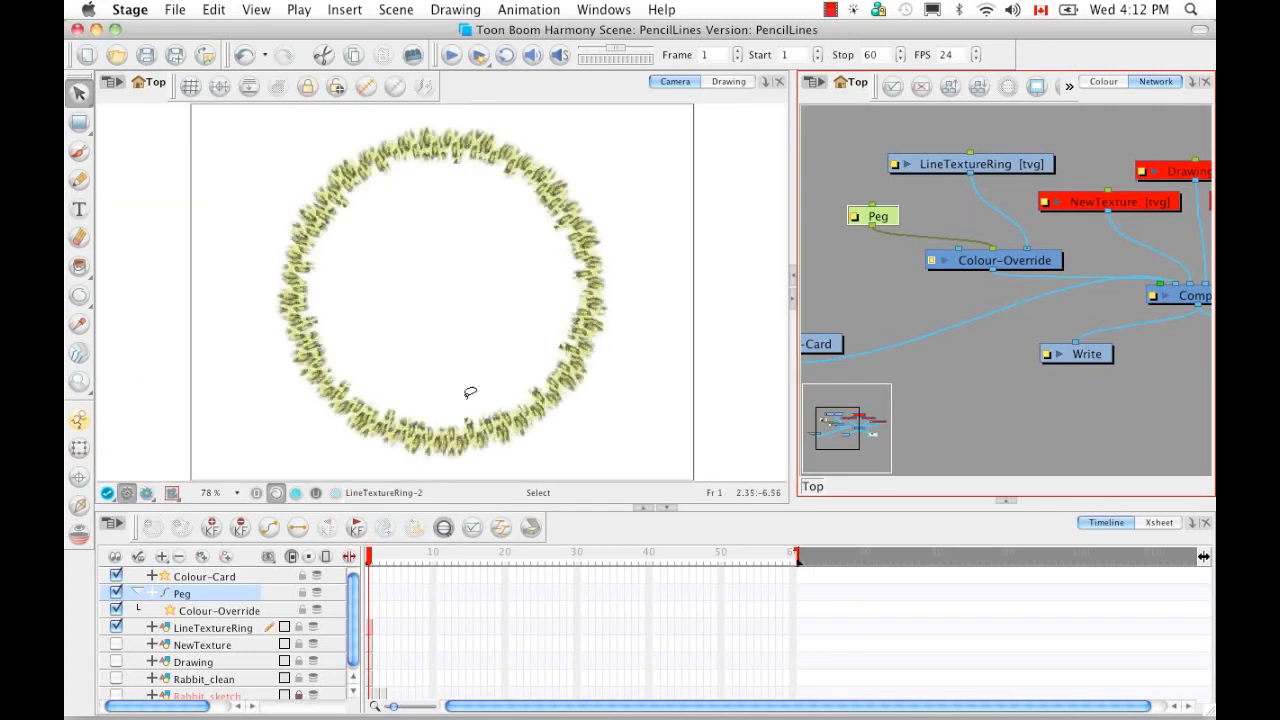
pyautogui.click(147, 494)
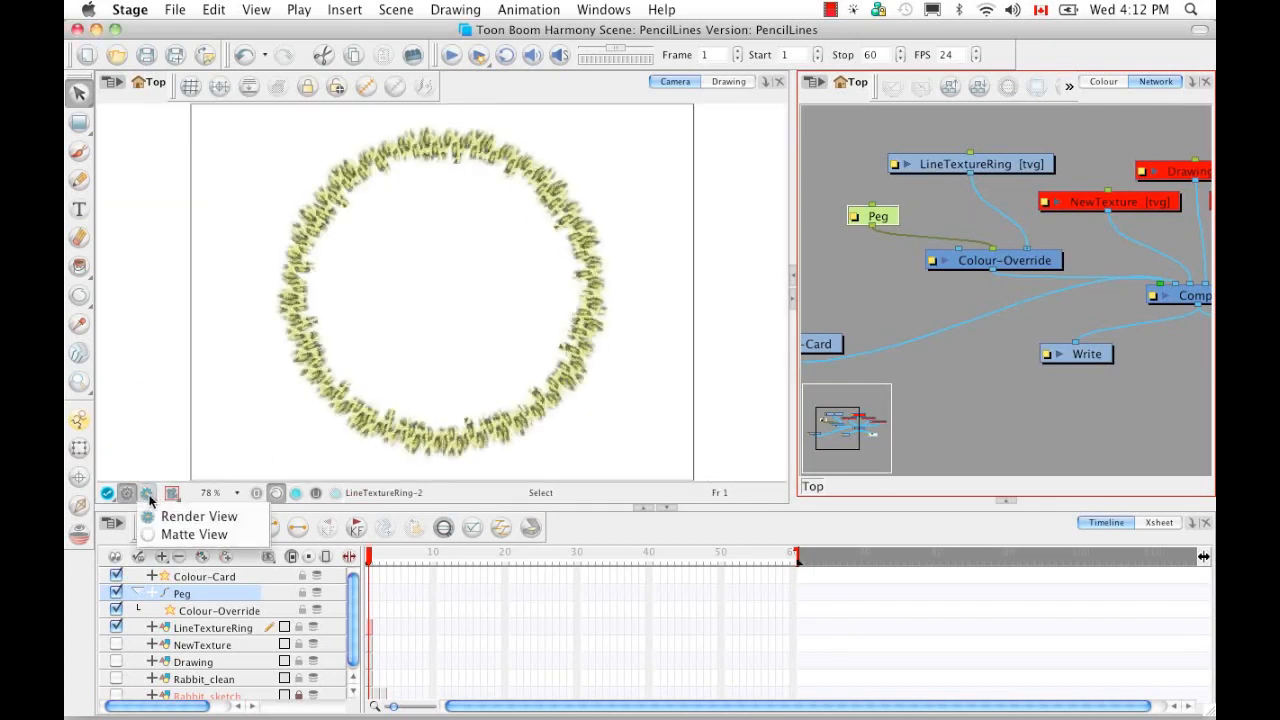
pyautogui.click(190, 534)
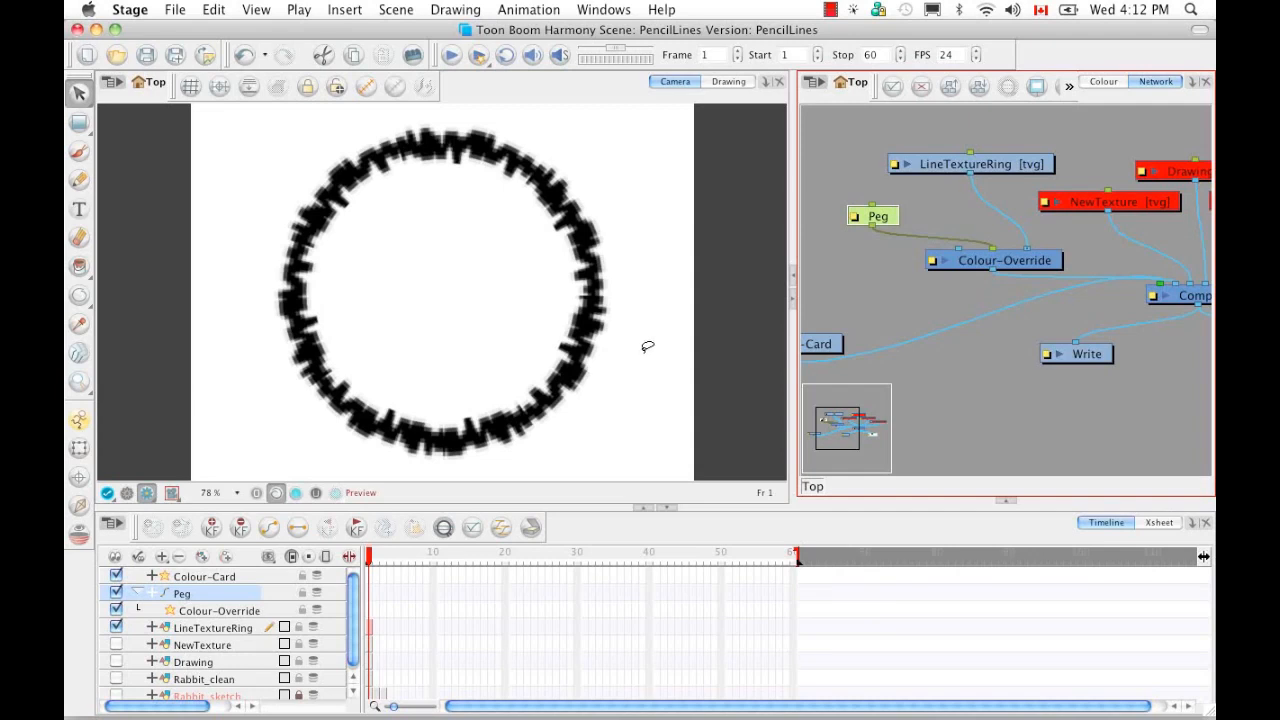
# Step: Reopen the Colour-Override's properties and try to assign green_leo.psd as the texture file for the Green Leopard Fur override
pyautogui.click(932, 262)
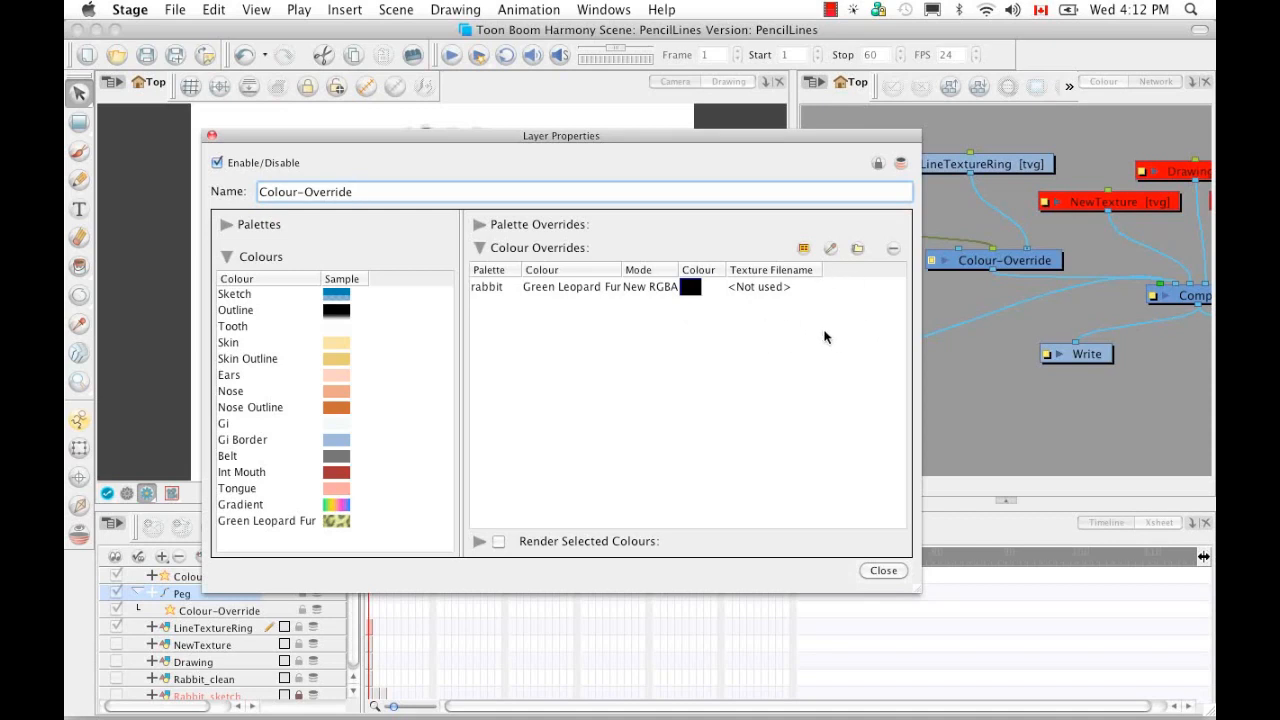
pyautogui.doubleClick(780, 287)
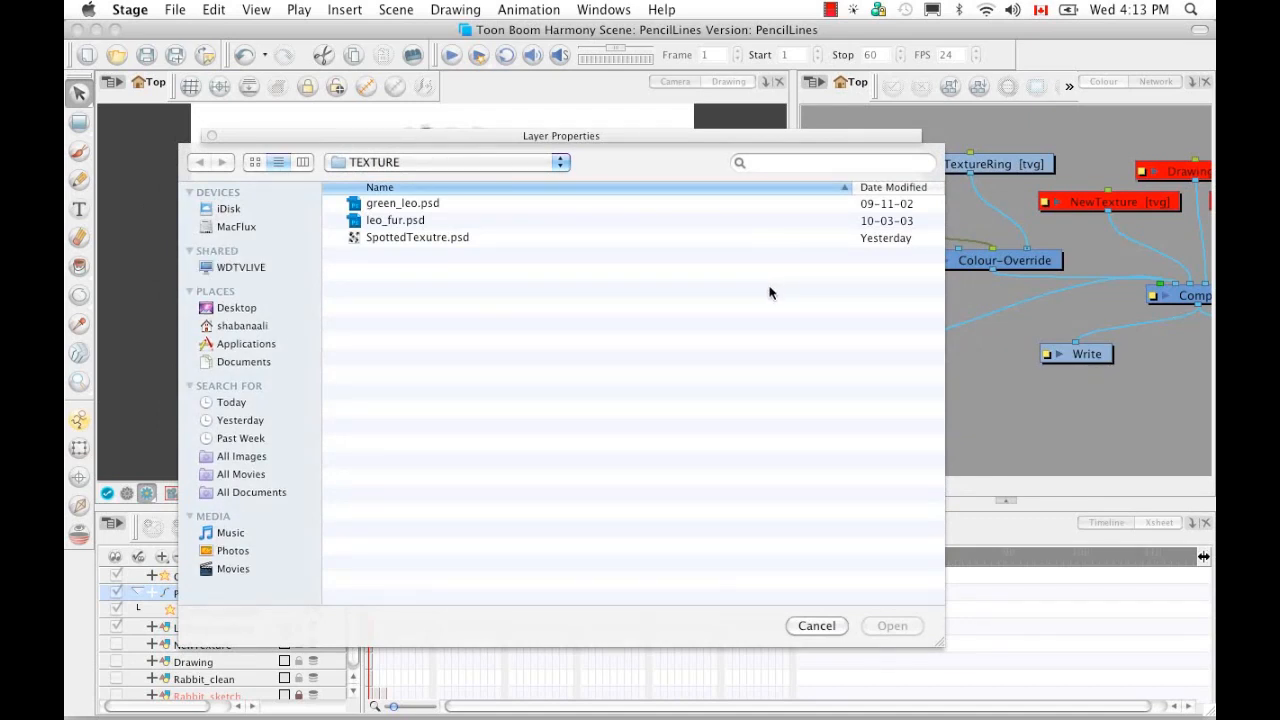
pyautogui.click(373, 205)
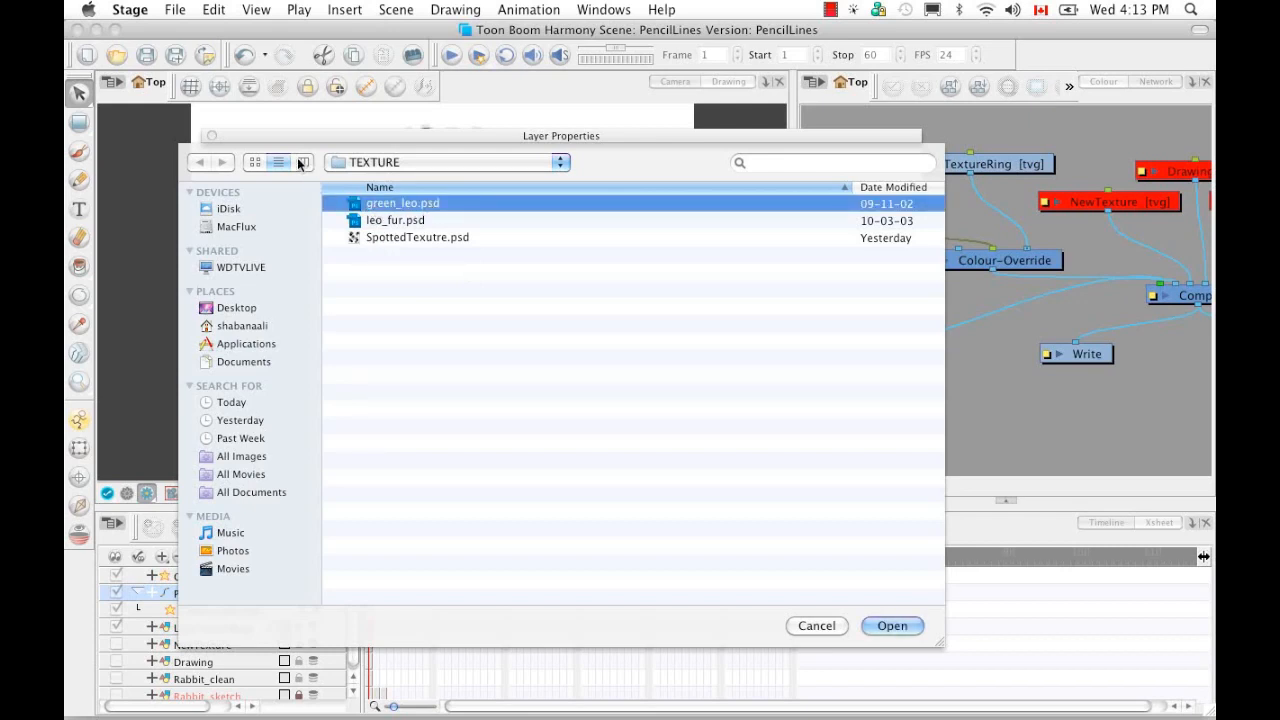
pyautogui.click(255, 162)
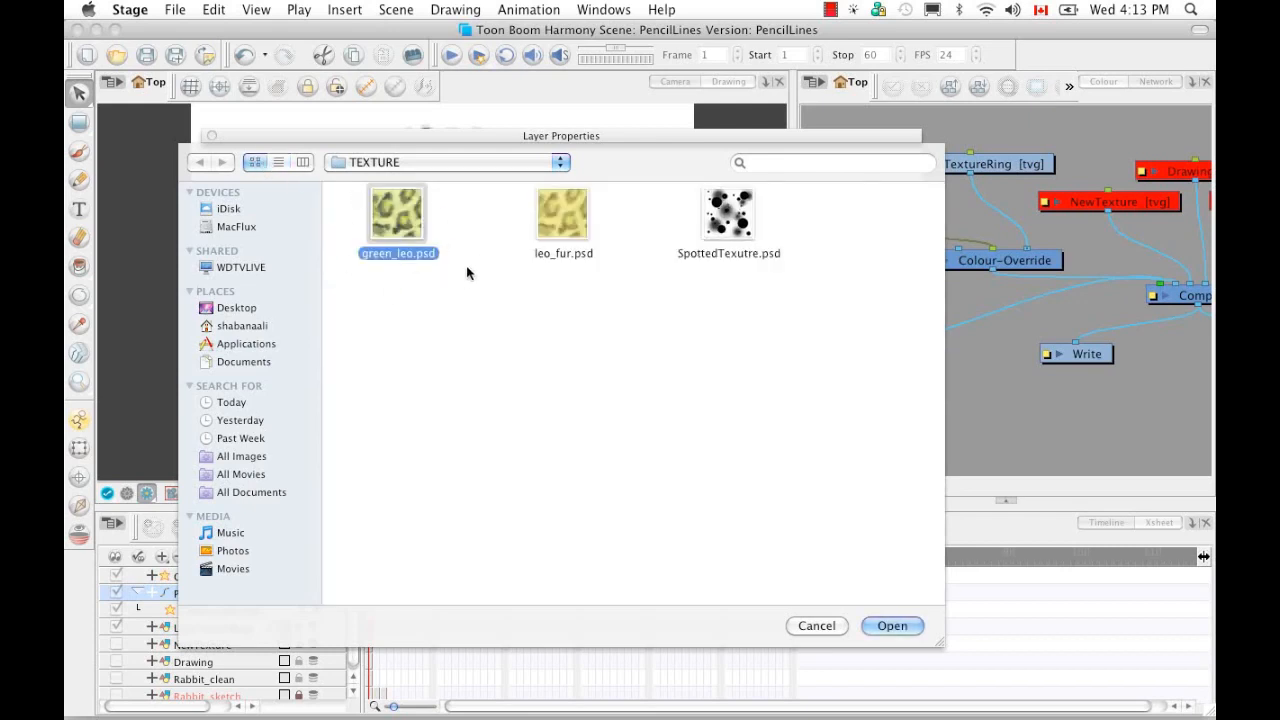
pyautogui.click(892, 626)
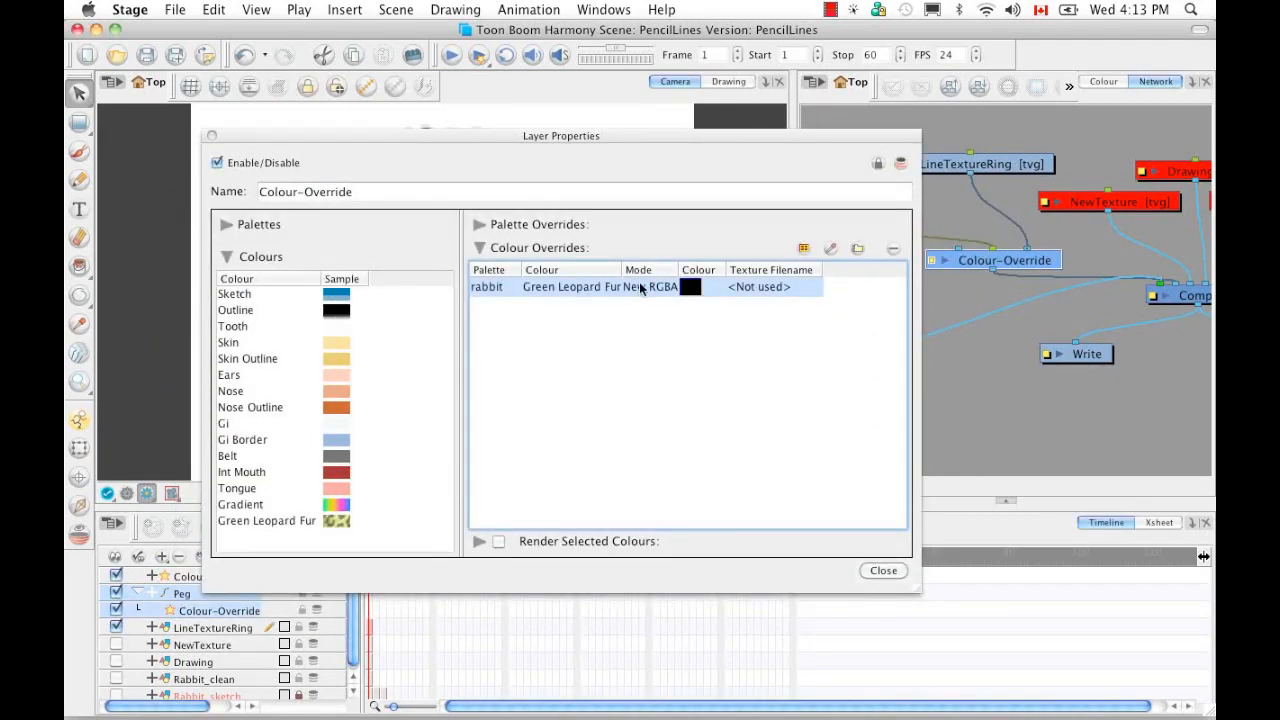
# Step: Set the Green Leopard Fur override's mode to Modulate Pencil Texture Colour (replace transformation) and compare the ring in OpenGL and Render View
pyautogui.click(642, 286)
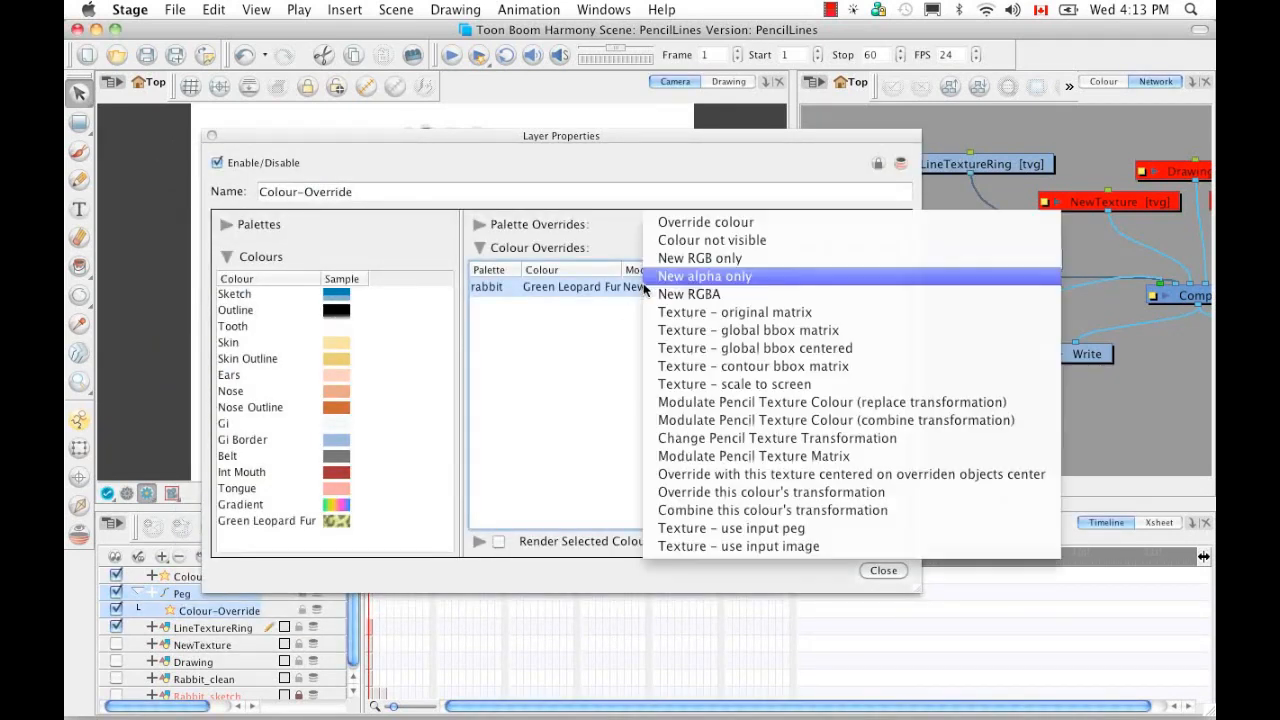
pyautogui.click(727, 403)
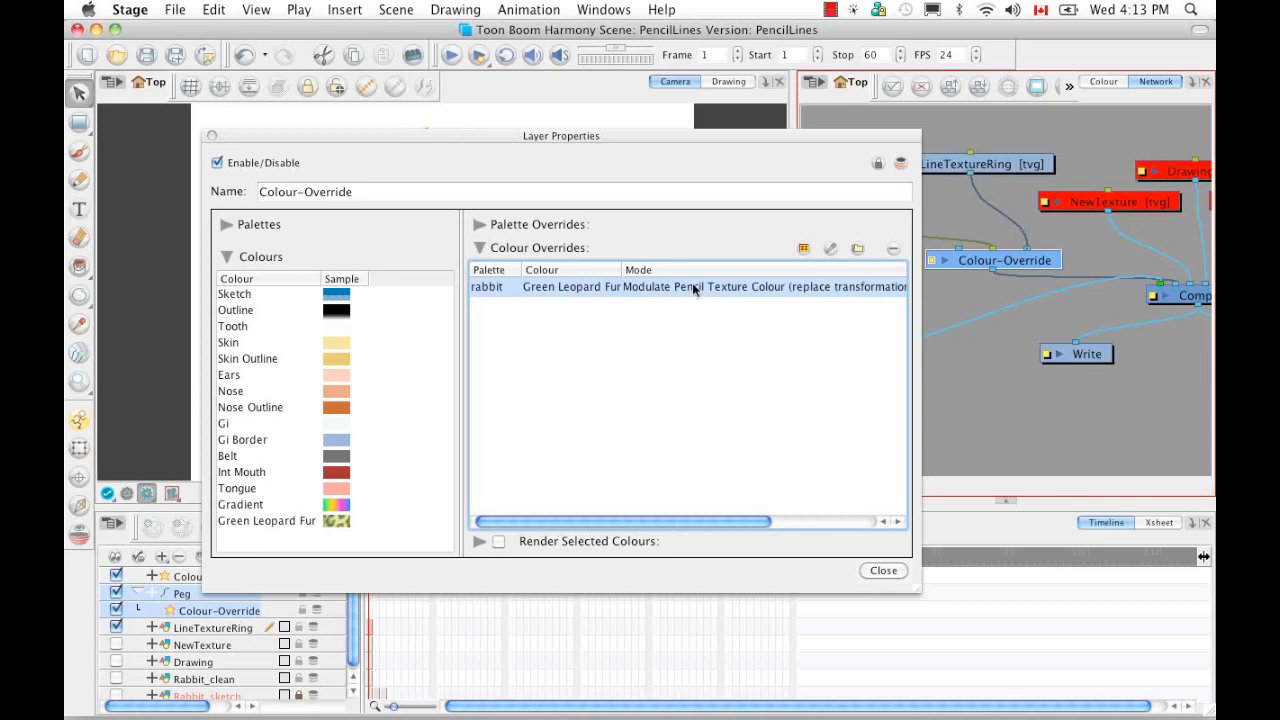
pyautogui.click(883, 571)
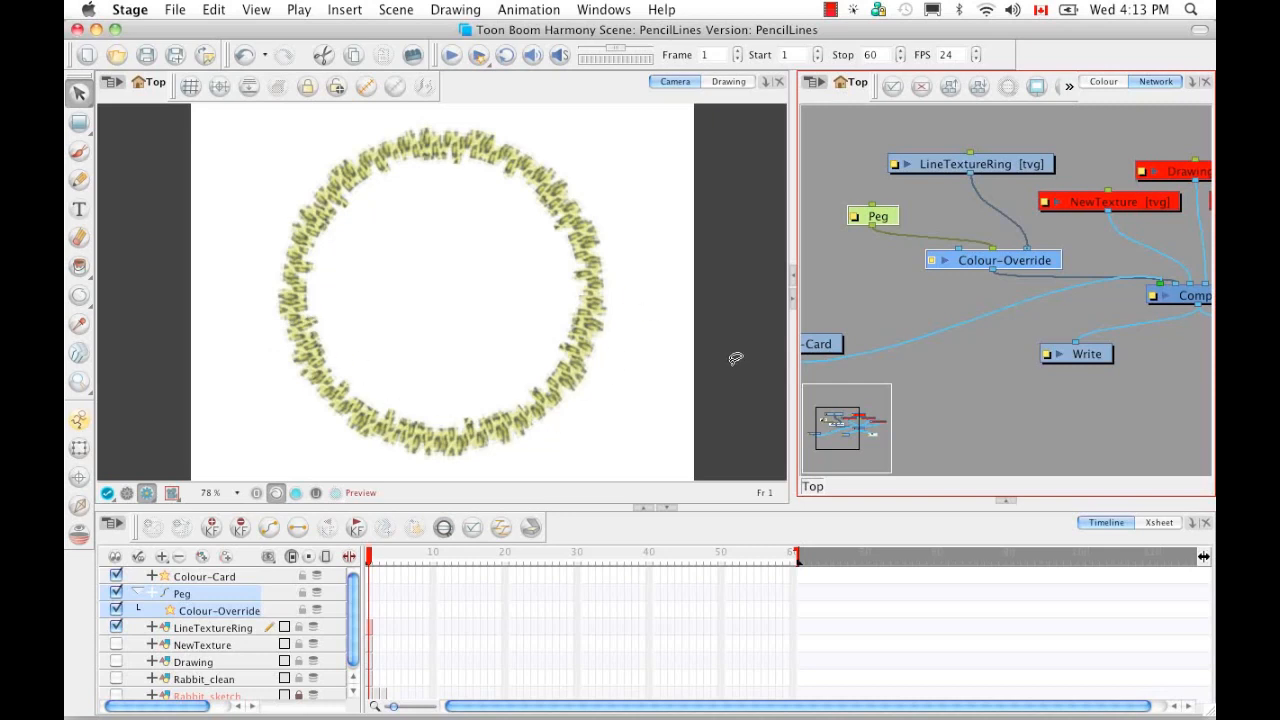
pyautogui.click(145, 493)
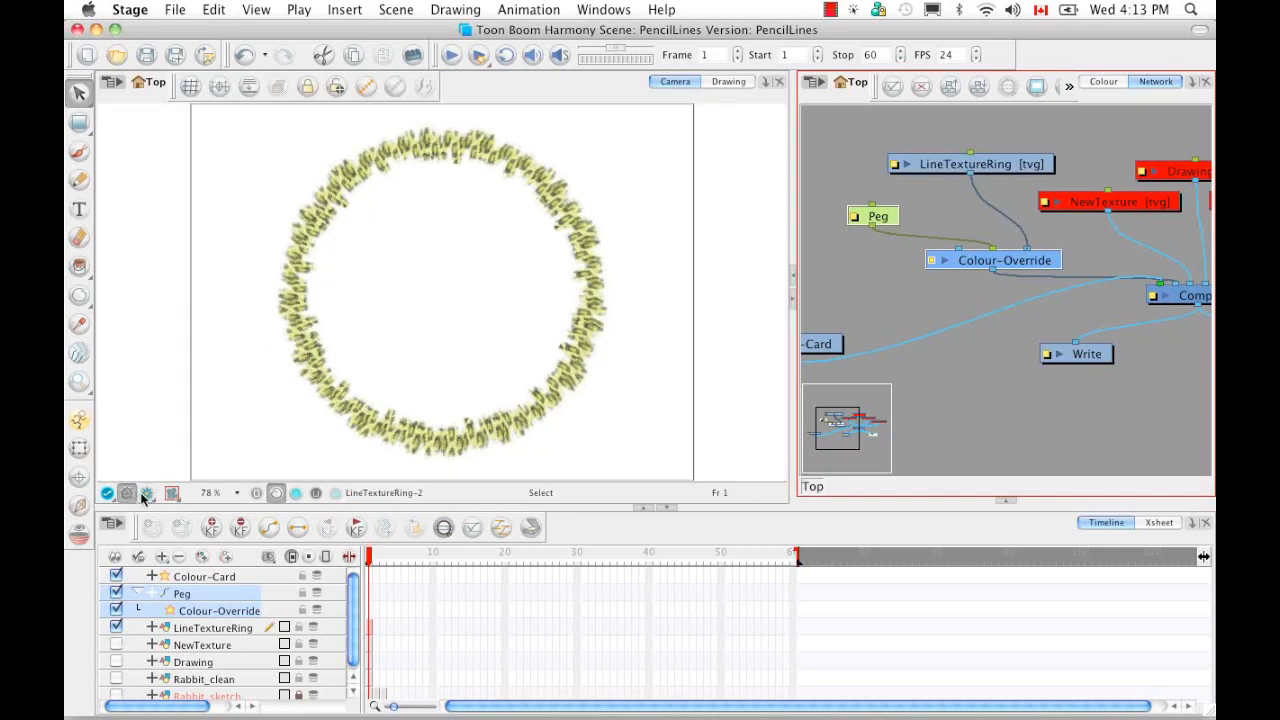
pyautogui.click(146, 494)
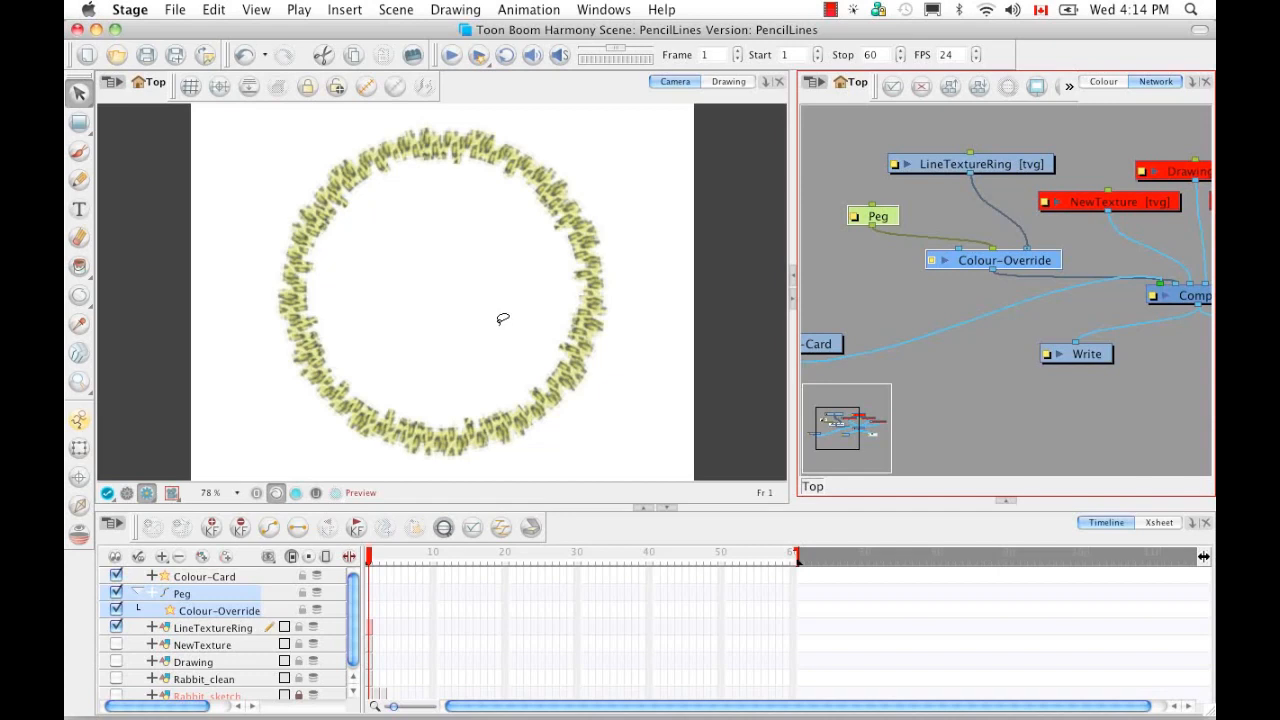
# Step: Show the Advanced Animation toolbar in the workspace
pyautogui.click(606, 12)
pyautogui.moveTo(666, 88)
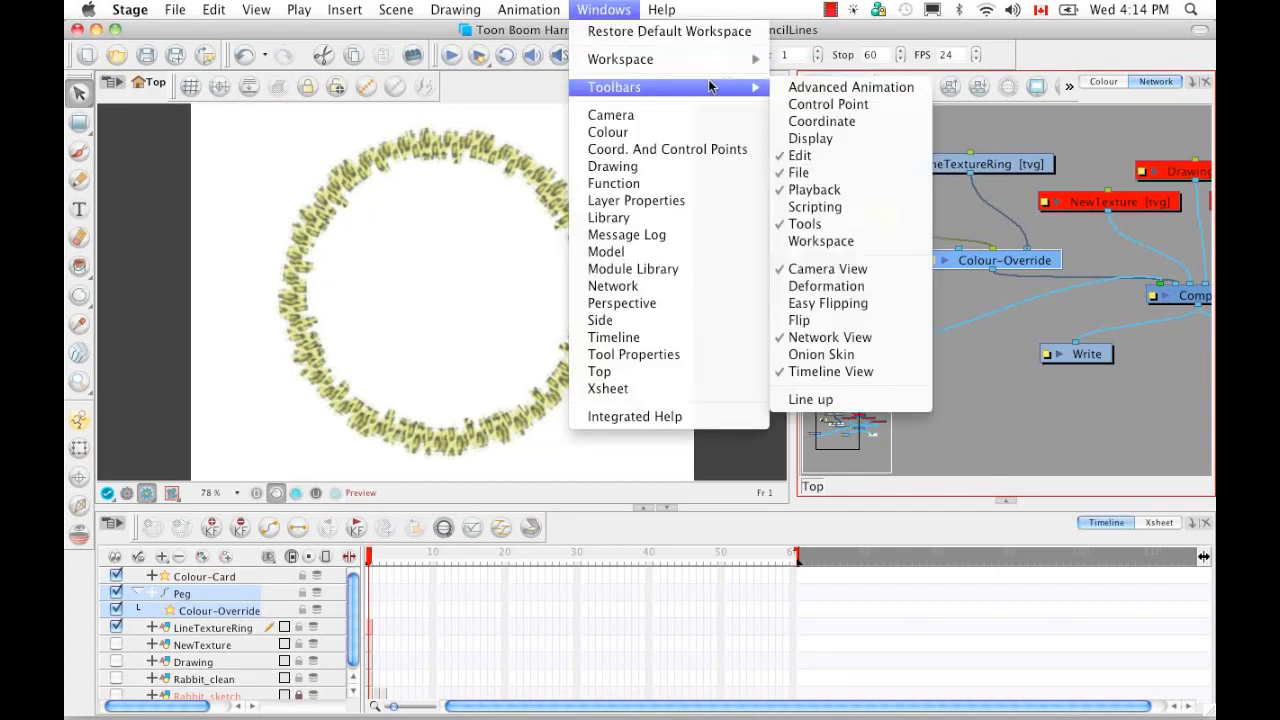
pyautogui.click(834, 89)
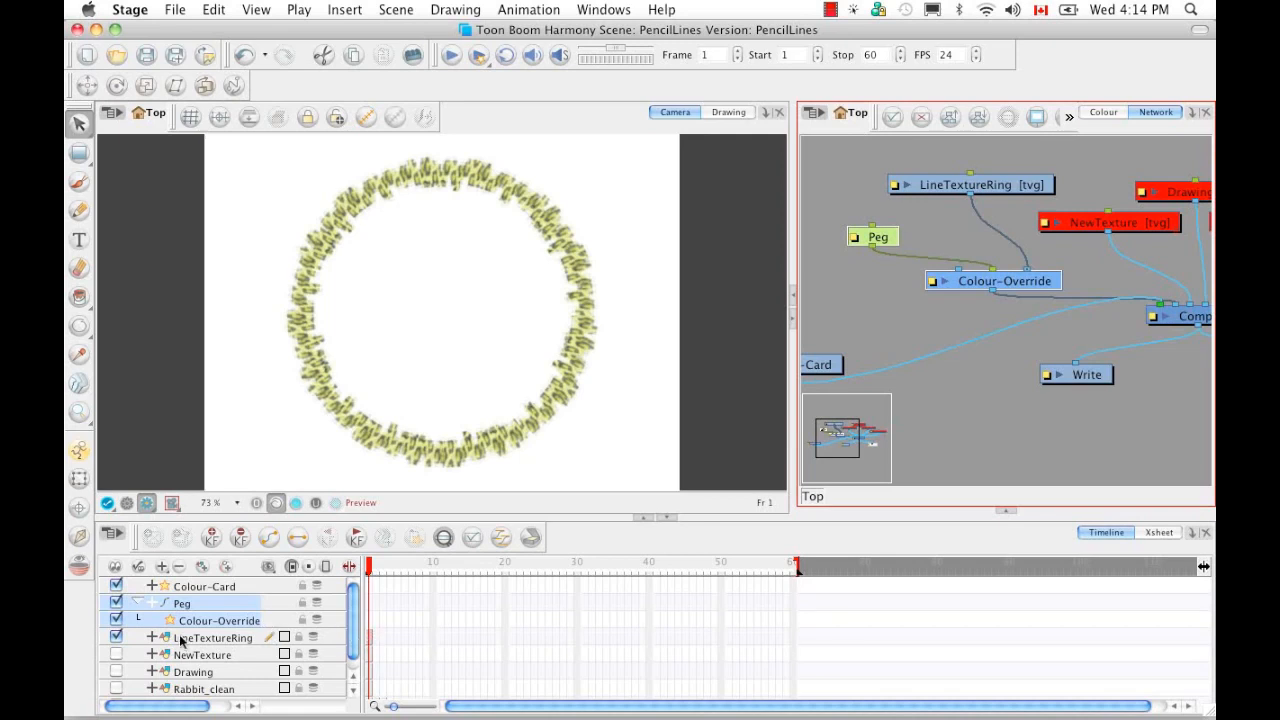
# Step: Extend the exposure of the LineTextureRing drawing to frame 60 and return to frame 1
pyautogui.click(792, 632)
pyautogui.rightClick(792, 632)
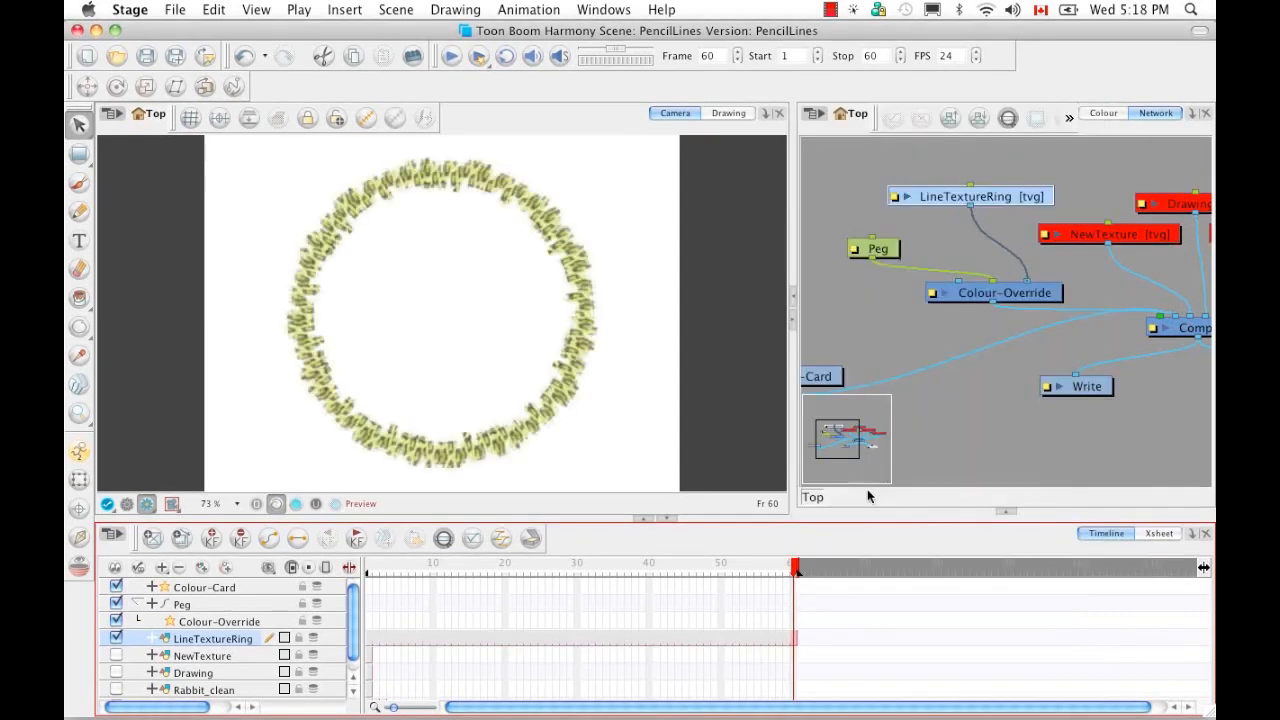
pyautogui.moveTo(796, 570); pyautogui.dragTo(369, 573)
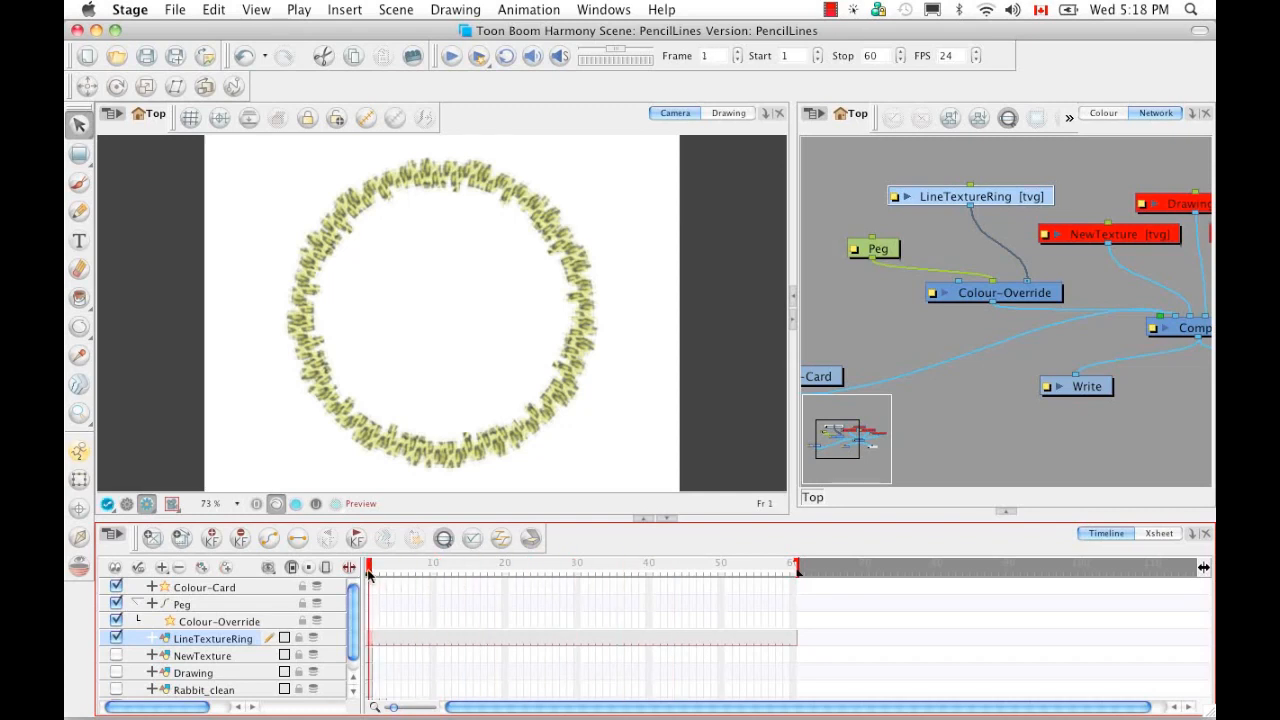
# Step: Keyframe the Peg at frames 1 and 10 and rotate it clockwise by about a third of a turn at frame 10
pyautogui.click(78, 453)
pyautogui.click(879, 250)
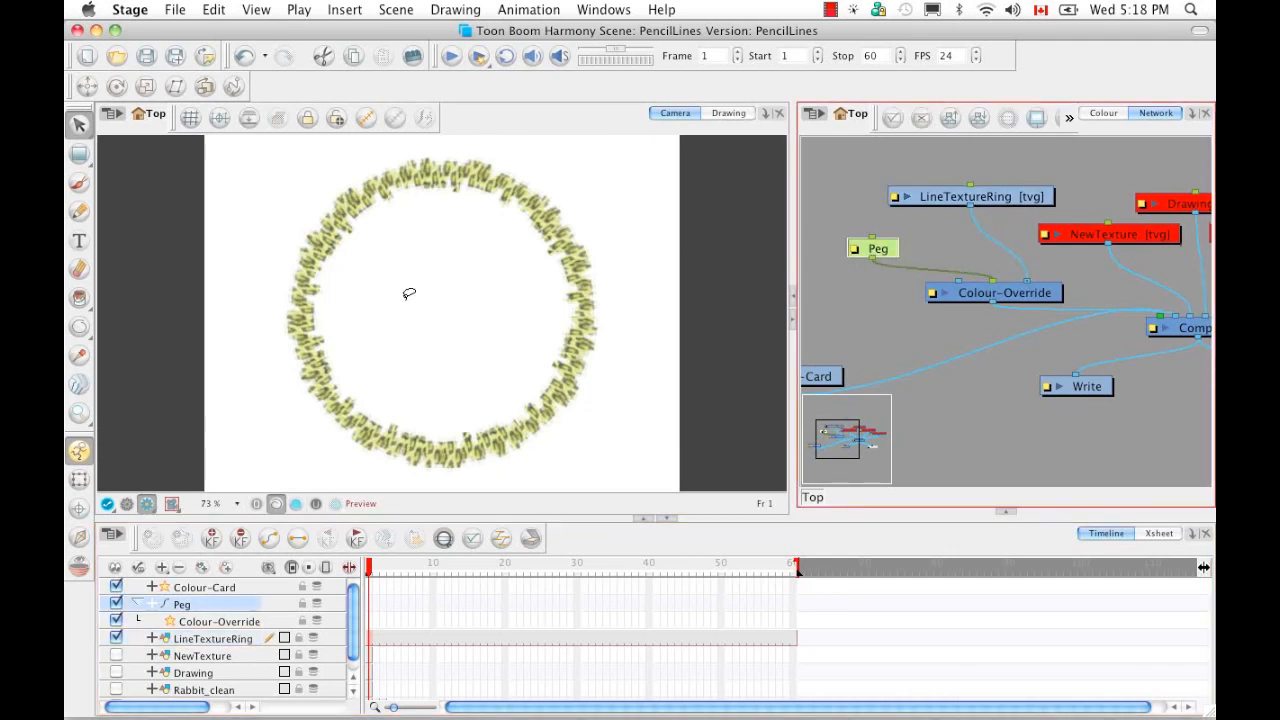
pyautogui.click(117, 87)
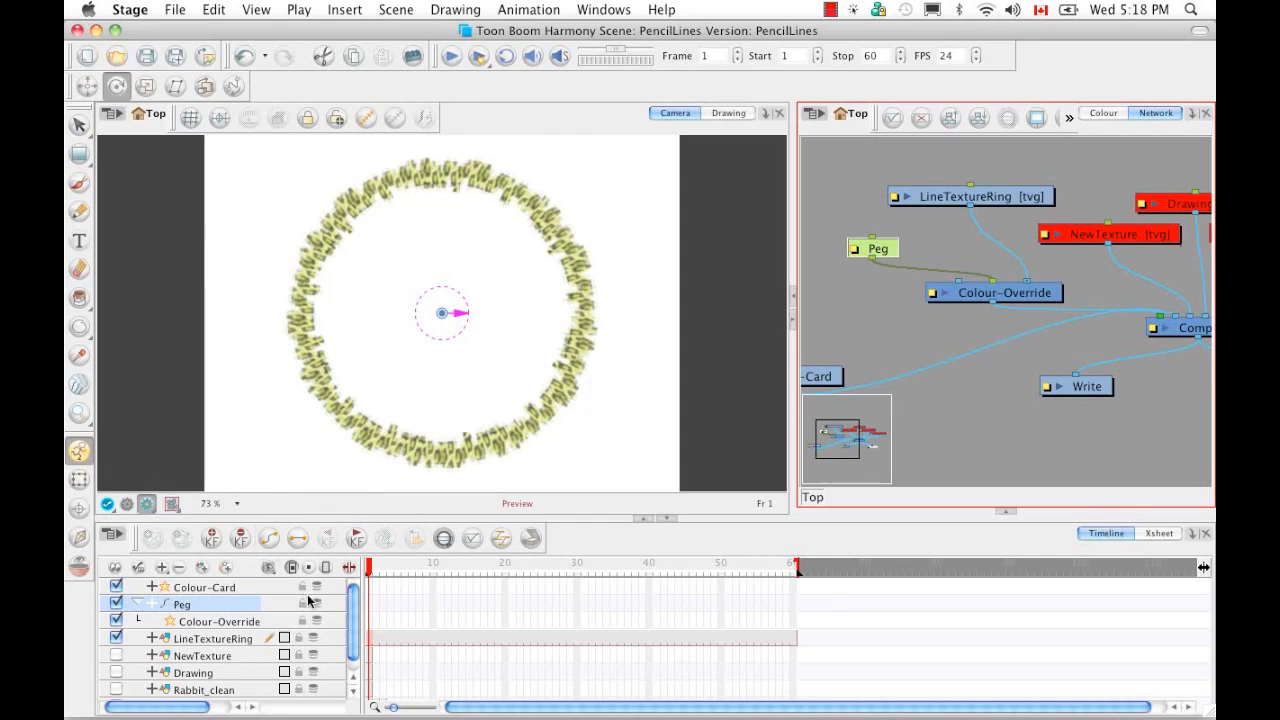
pyautogui.click(213, 541)
pyautogui.moveTo(380, 567); pyautogui.dragTo(433, 568)
pyautogui.click(213, 541)
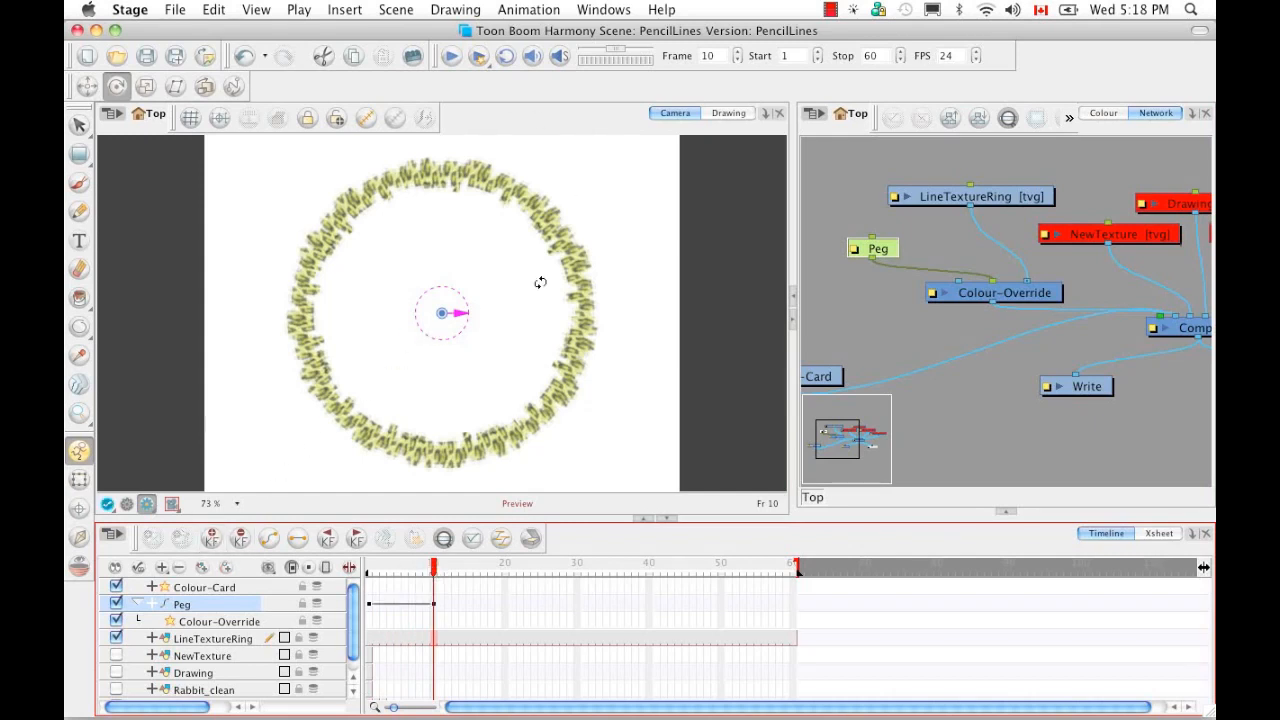
pyautogui.moveTo(457, 313); pyautogui.dragTo(432, 347)
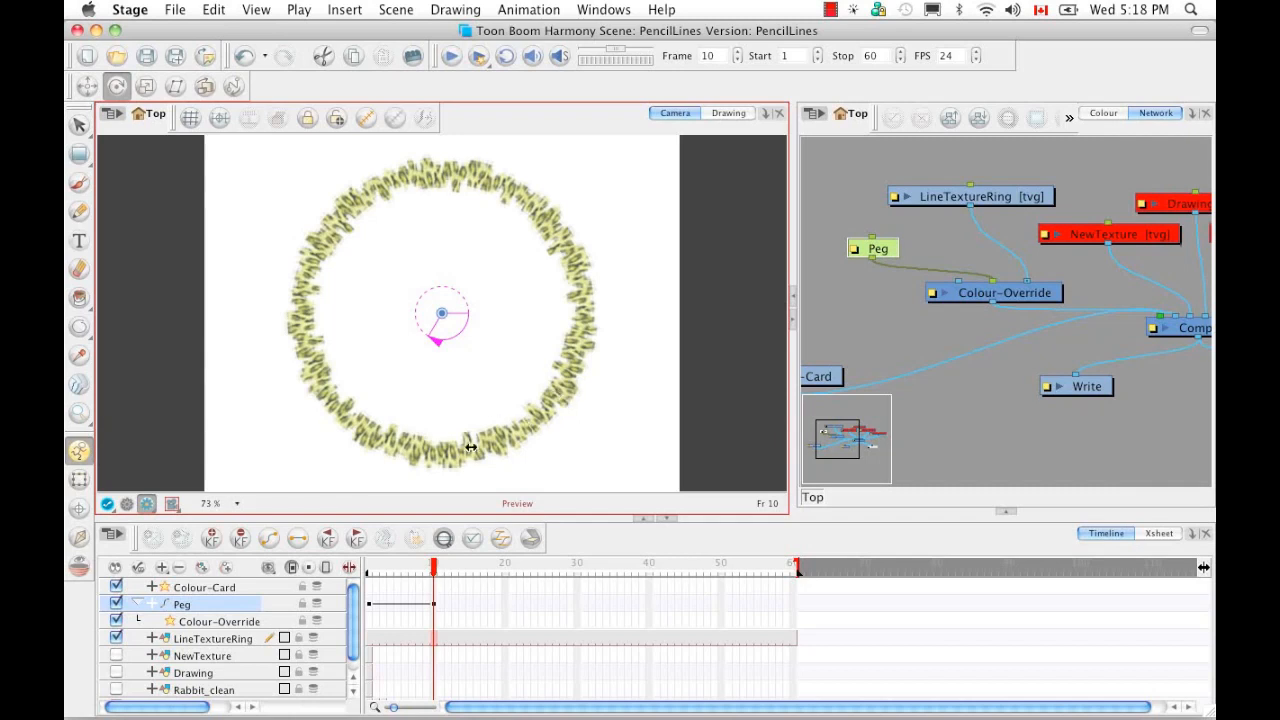
# Step: Scrub through the first ten frames to examine how the Peg's rotation affects the ring's texture, ending at frame 1
pyautogui.moveTo(434, 567); pyautogui.dragTo(358, 567)
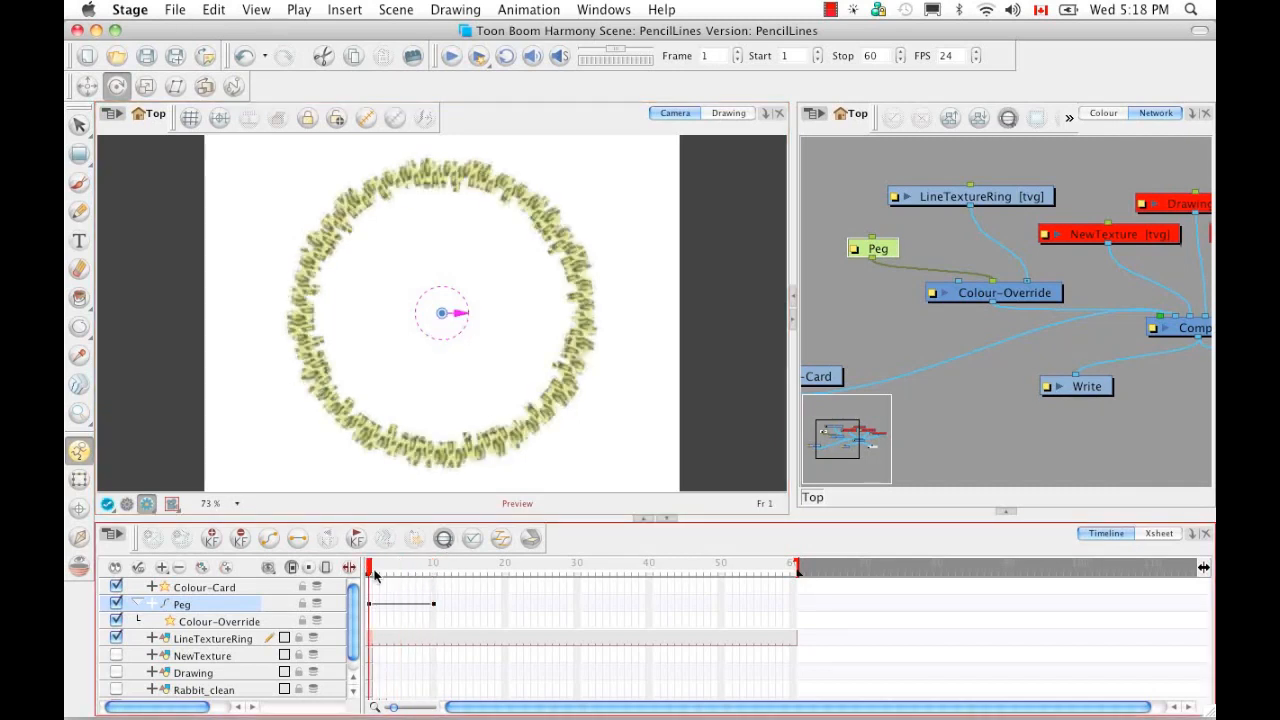
pyautogui.click(391, 567)
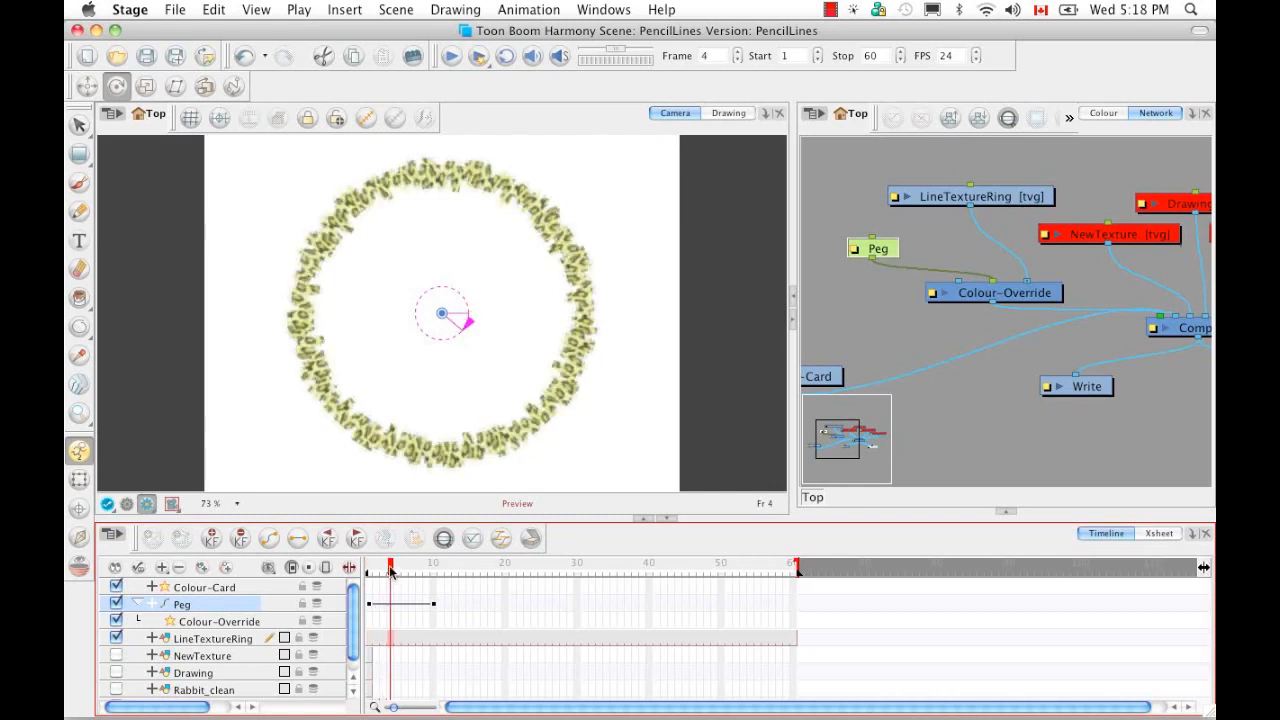
pyautogui.moveTo(391, 567); pyautogui.dragTo(412, 572)
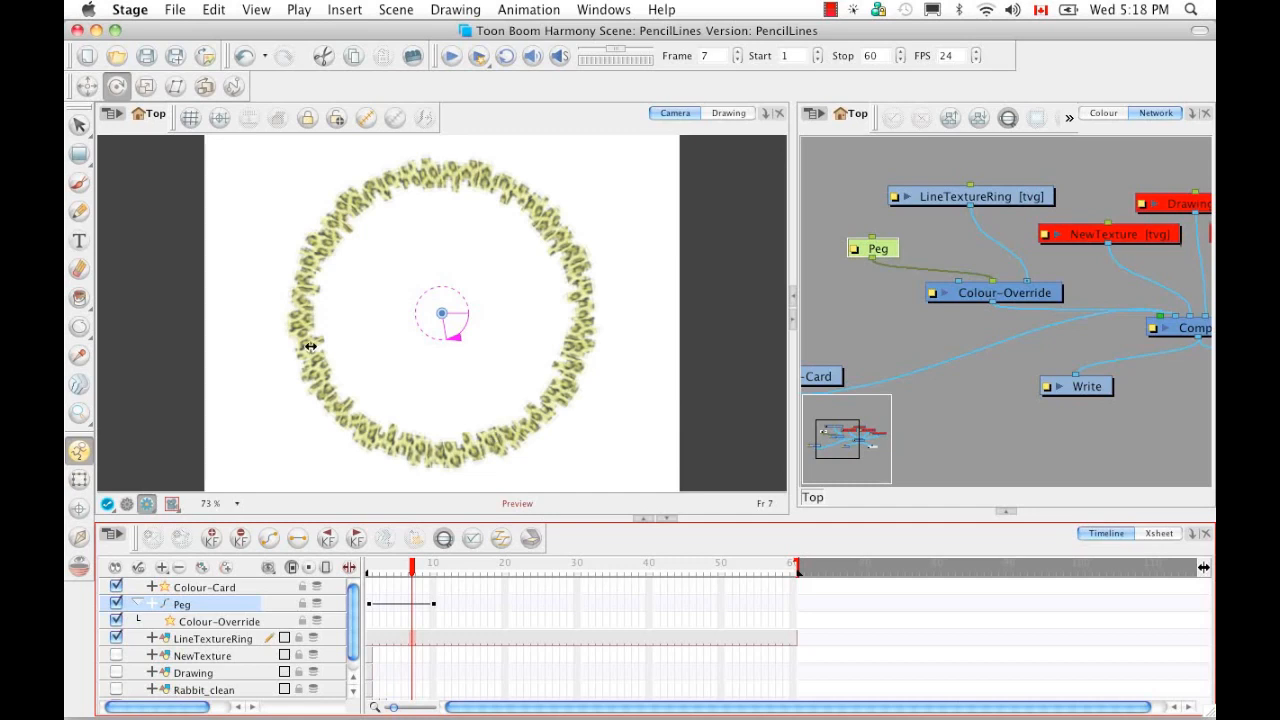
pyautogui.moveTo(410, 570); pyautogui.dragTo(361, 583)
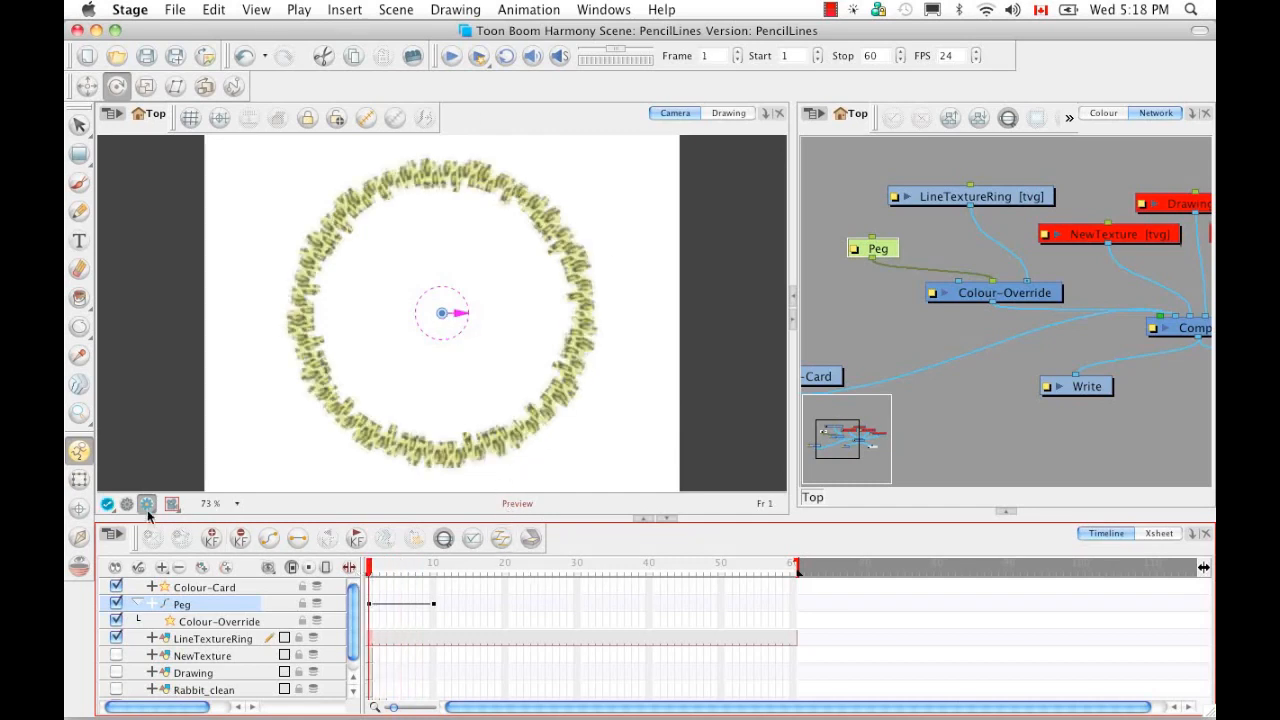
# Step: Detach the Colour-Override from the network and select the ring's pencil line for texture editing in the OpenGL view
pyautogui.click(128, 504)
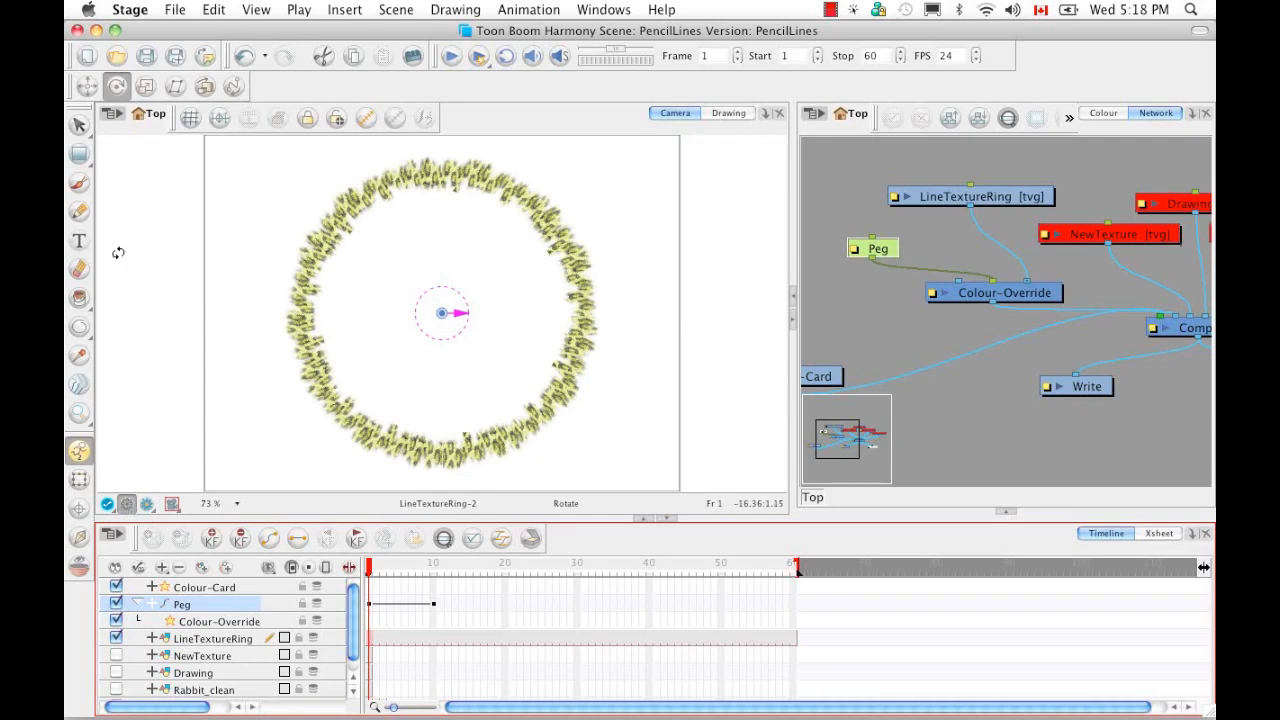
pyautogui.click(80, 156)
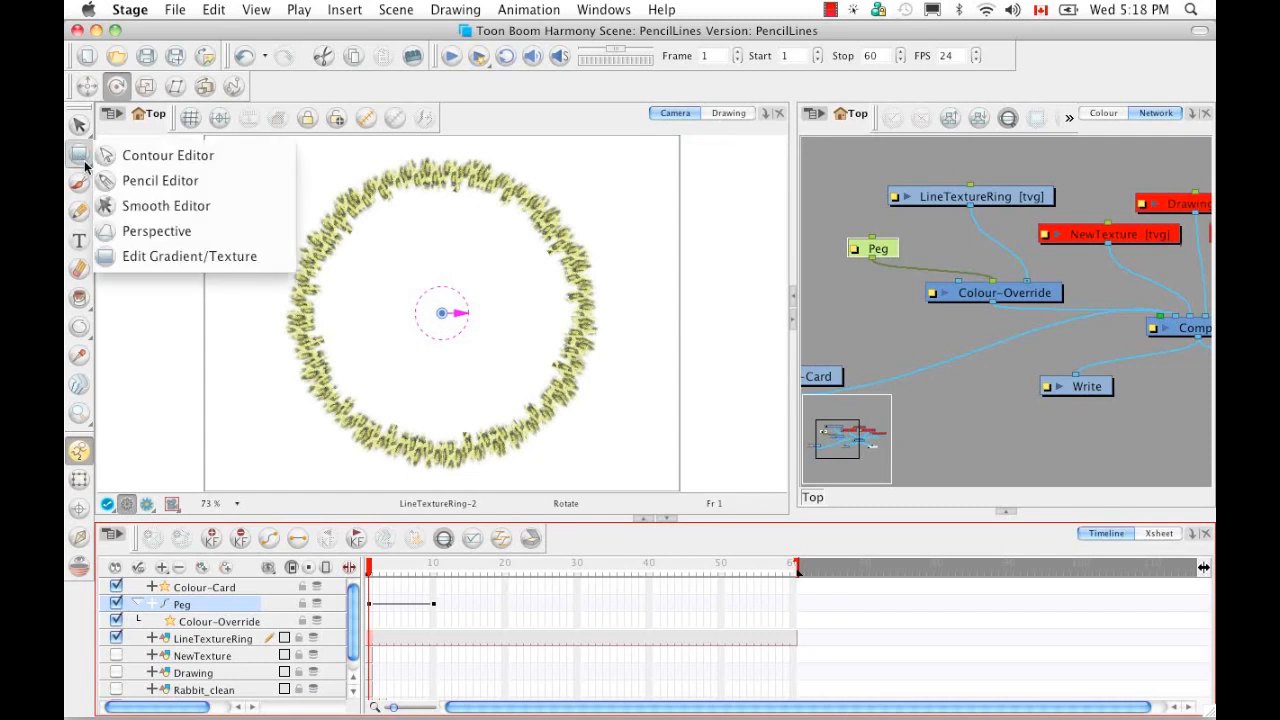
pyautogui.click(160, 259)
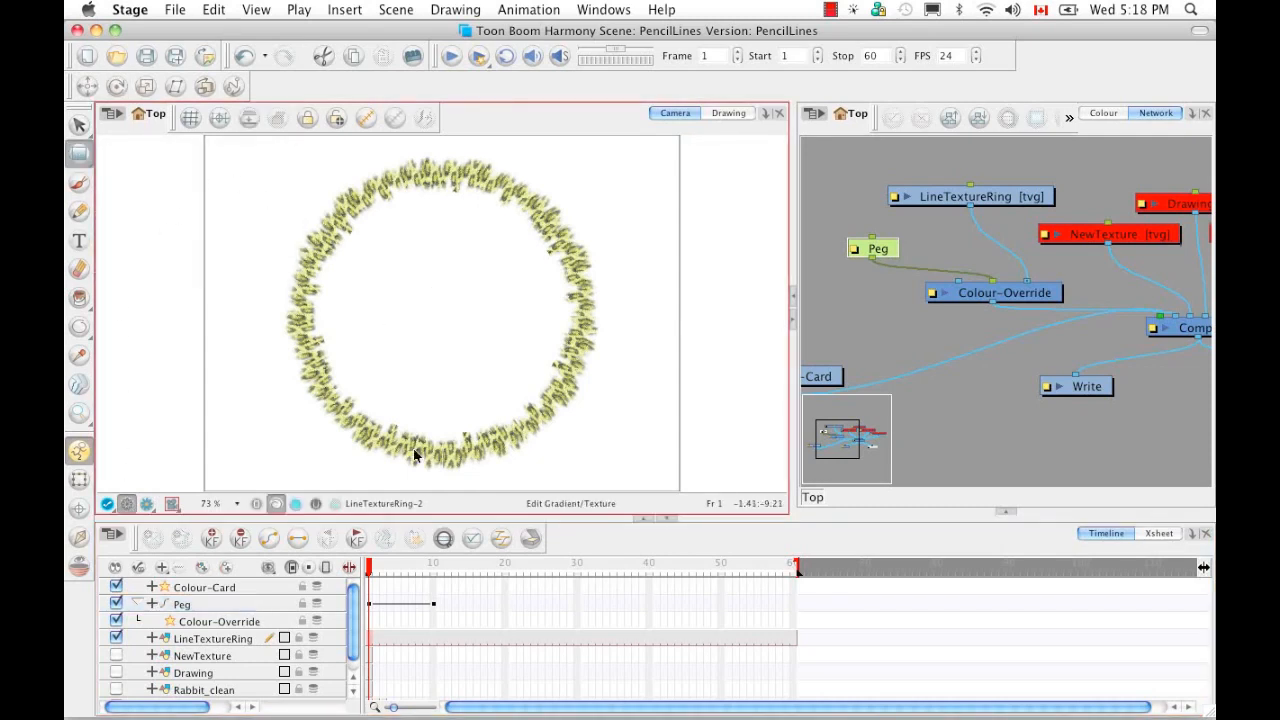
pyautogui.click(228, 639)
pyautogui.click(380, 448)
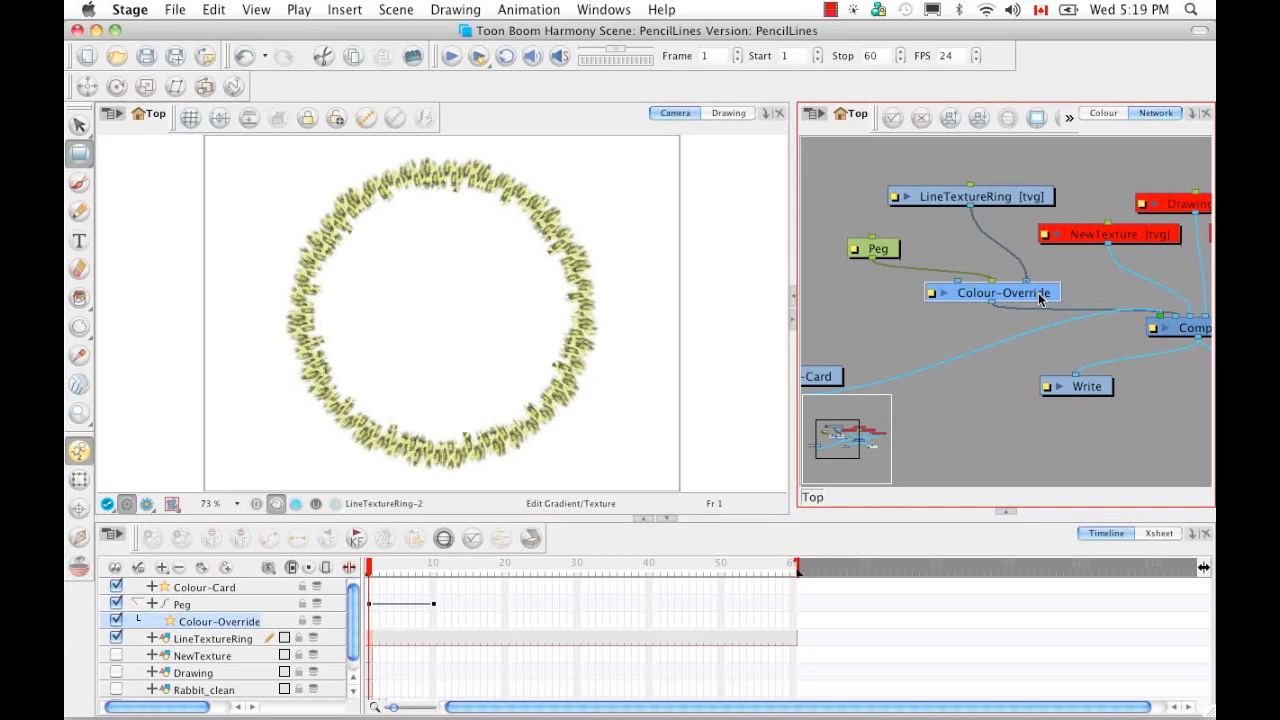
pyautogui.moveTo(1044, 293); pyautogui.dragTo(1028, 294)
pyautogui.click(463, 452)
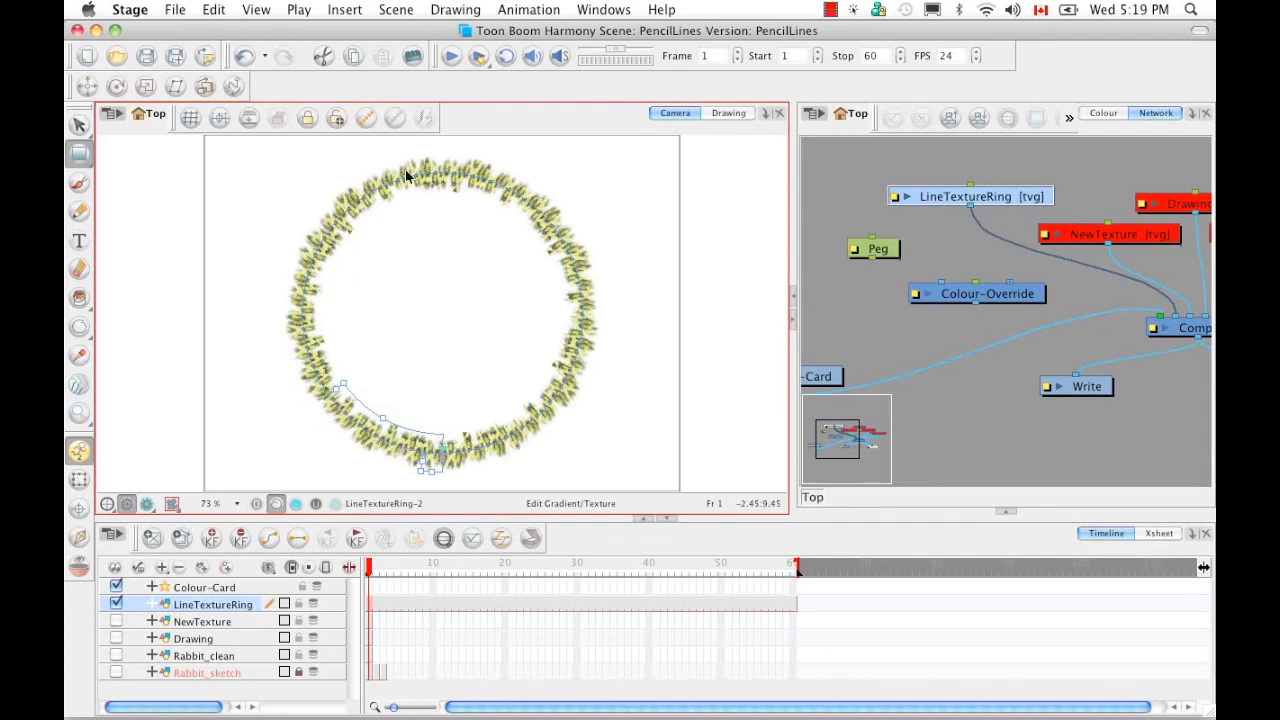
# Step: Stretch the leopard texture along the ring's pencil line so its spots are wider, and show it in the render preview
pyautogui.press('super+z')
pyautogui.moveTo(420, 478)
pyautogui.mouseDown()
pyautogui.moveTo(368, 468)
pyautogui.moveTo(295, 420)
pyautogui.moveTo(255, 289)
pyautogui.moveTo(270, 244)
pyautogui.mouseUp()
pyautogui.press('super+z')
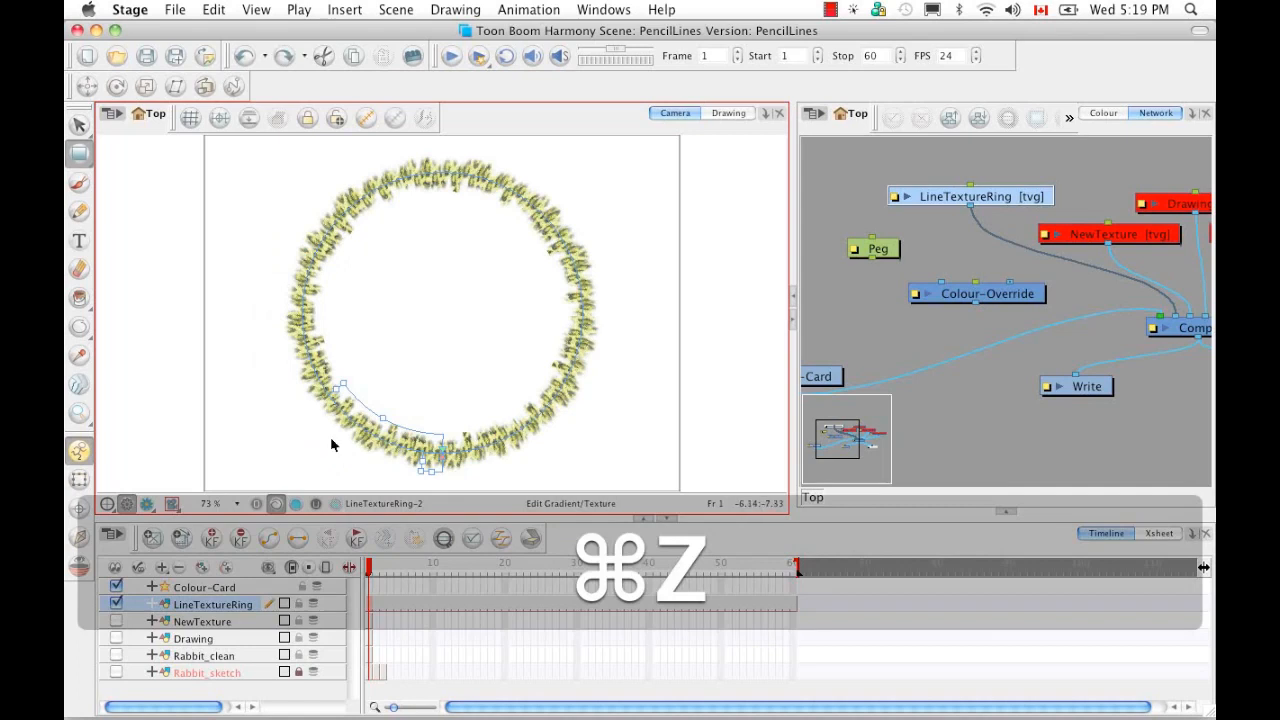
pyautogui.moveTo(349, 434); pyautogui.dragTo(373, 449)
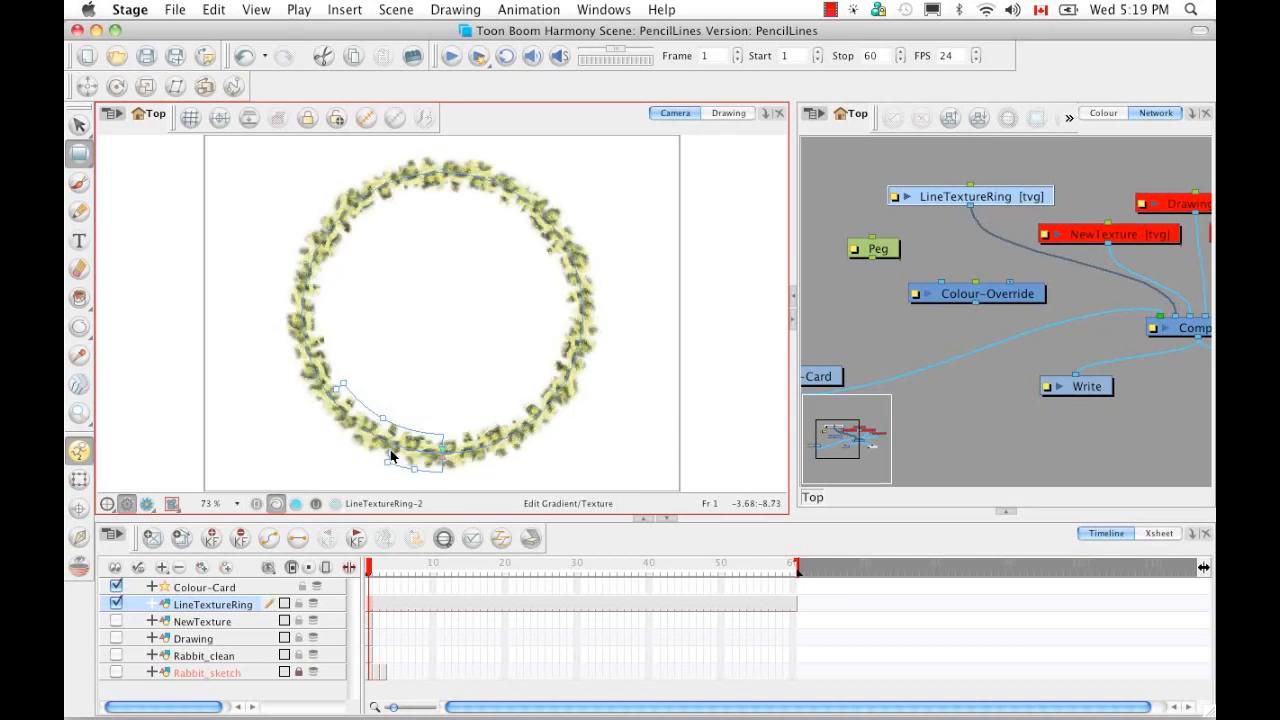
pyautogui.click(449, 378)
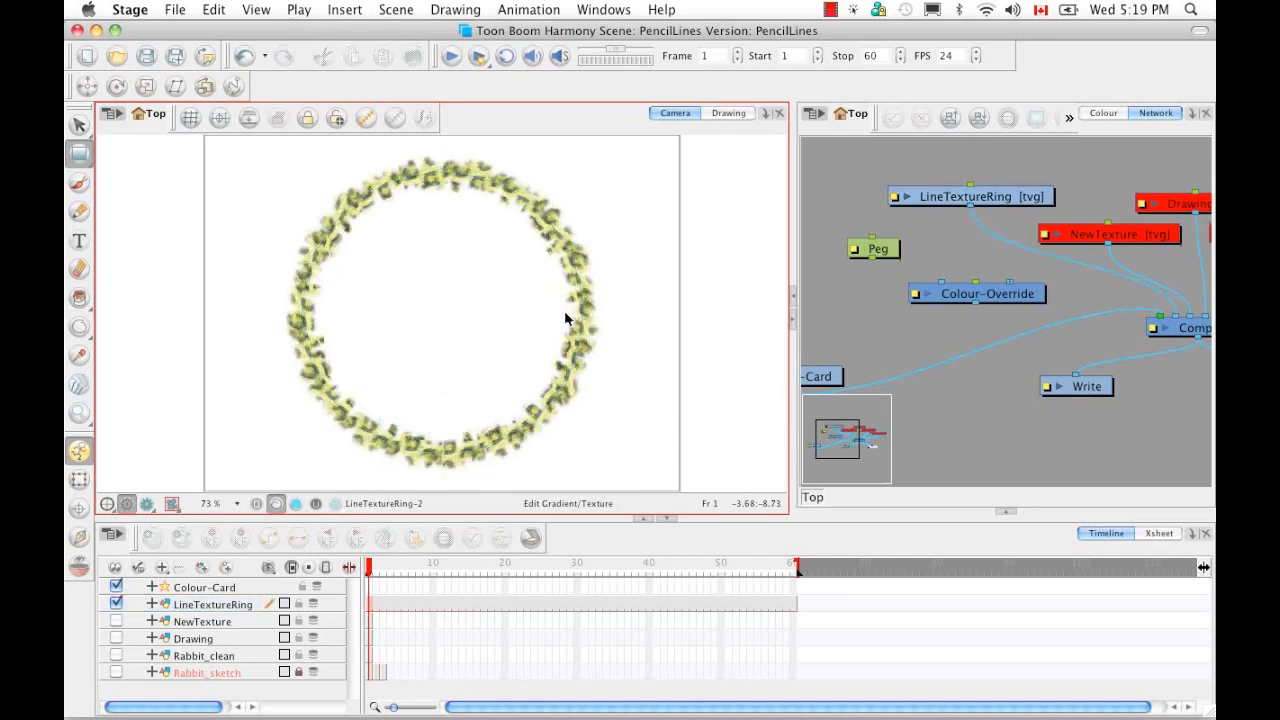
pyautogui.click(147, 504)
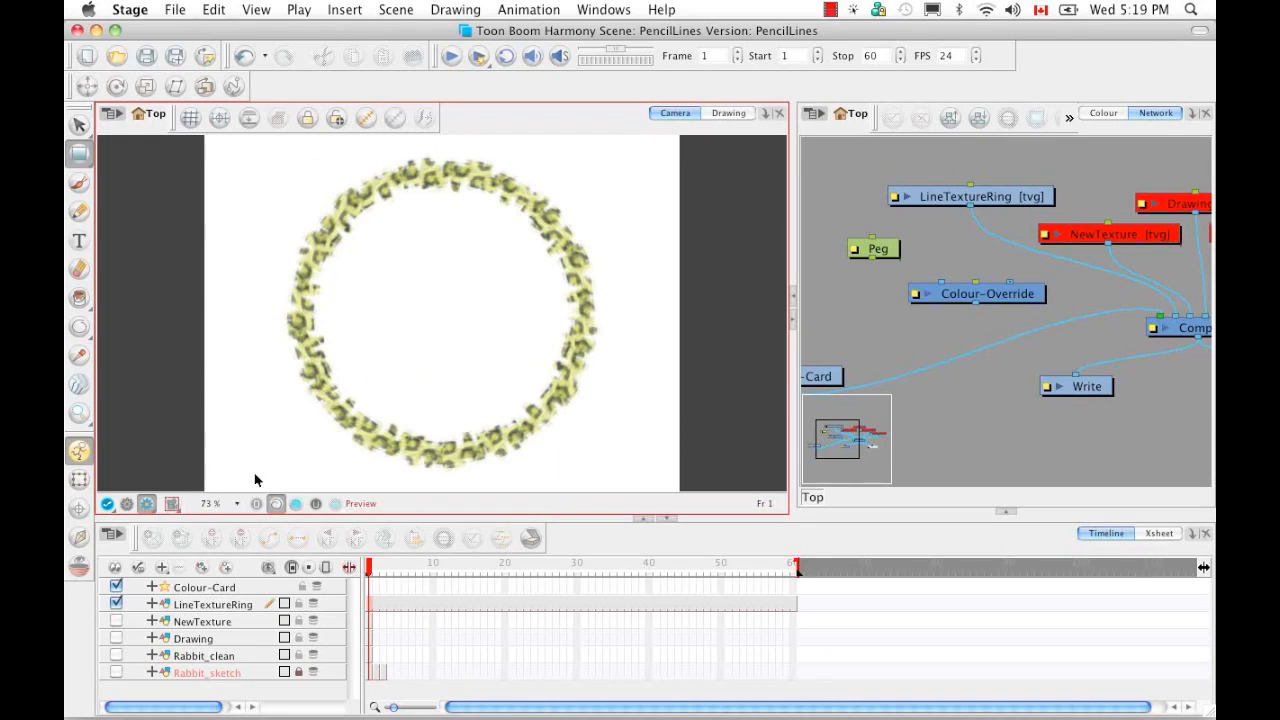
# Step: Reinsert the Colour-Override between LineTextureRing and the Composite, and reconnect the Peg to it
pyautogui.click(1024, 296)
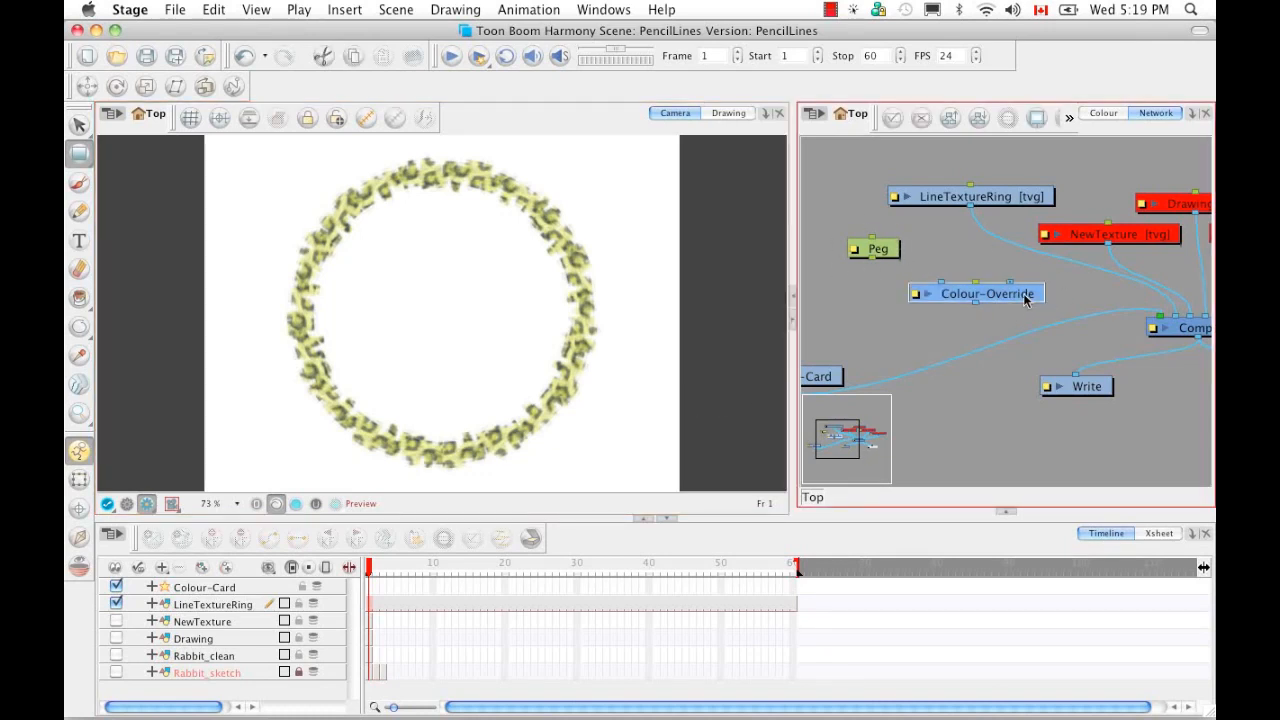
pyautogui.moveTo(1024, 296); pyautogui.dragTo(1044, 281)
pyautogui.moveTo(876, 260); pyautogui.dragTo(996, 266)
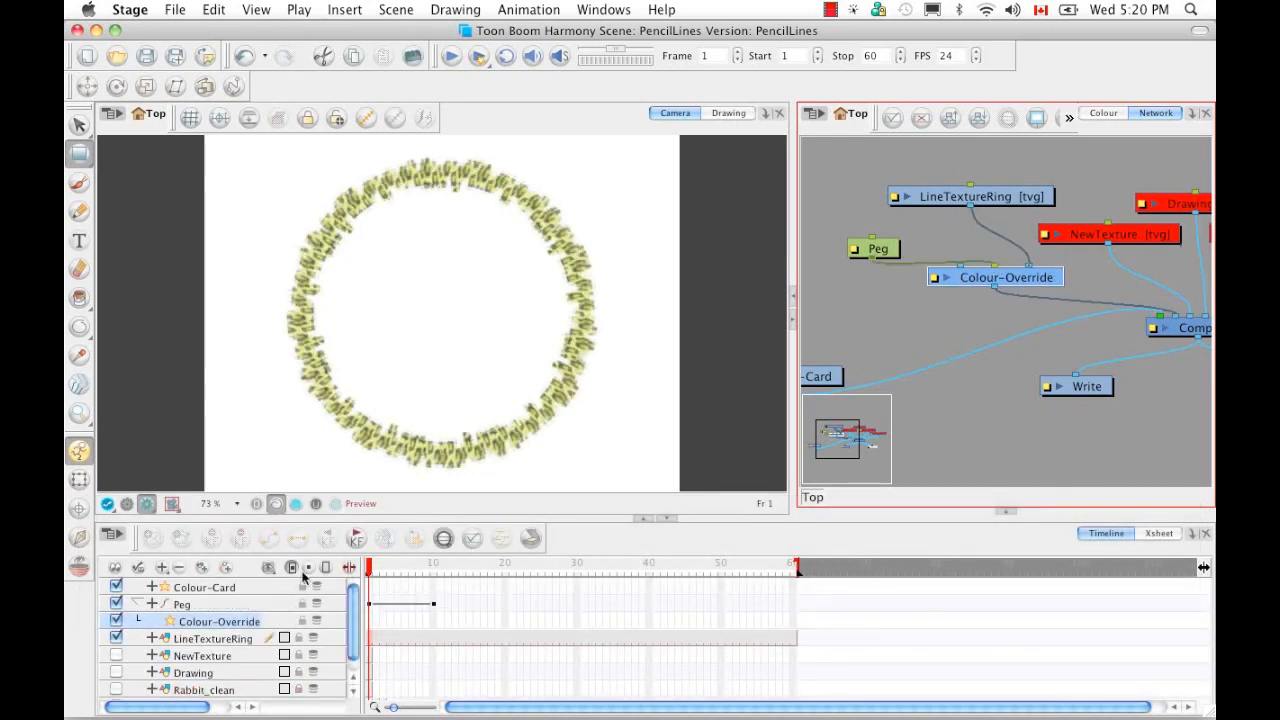
# Step: Go to frame 10 and compare the ring's texture in the OpenGL view and the render preview
pyautogui.moveTo(376, 568); pyautogui.dragTo(437, 567)
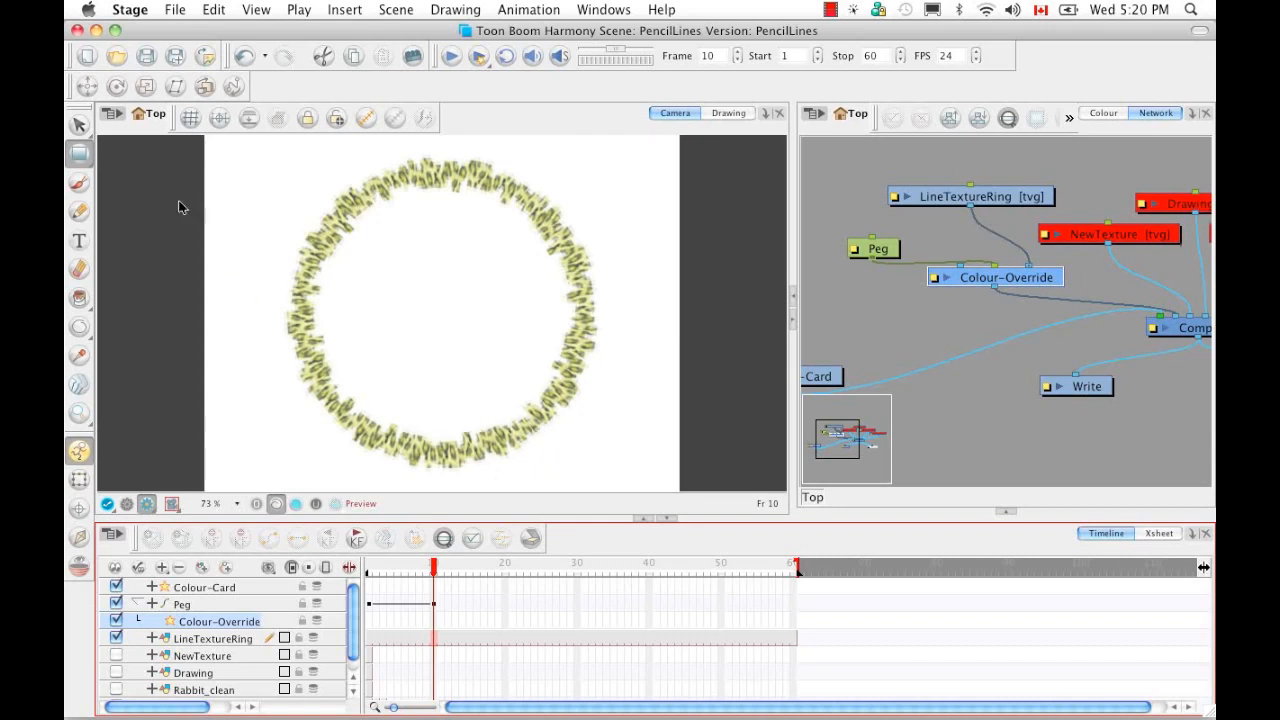
pyautogui.click(80, 155)
pyautogui.click(127, 504)
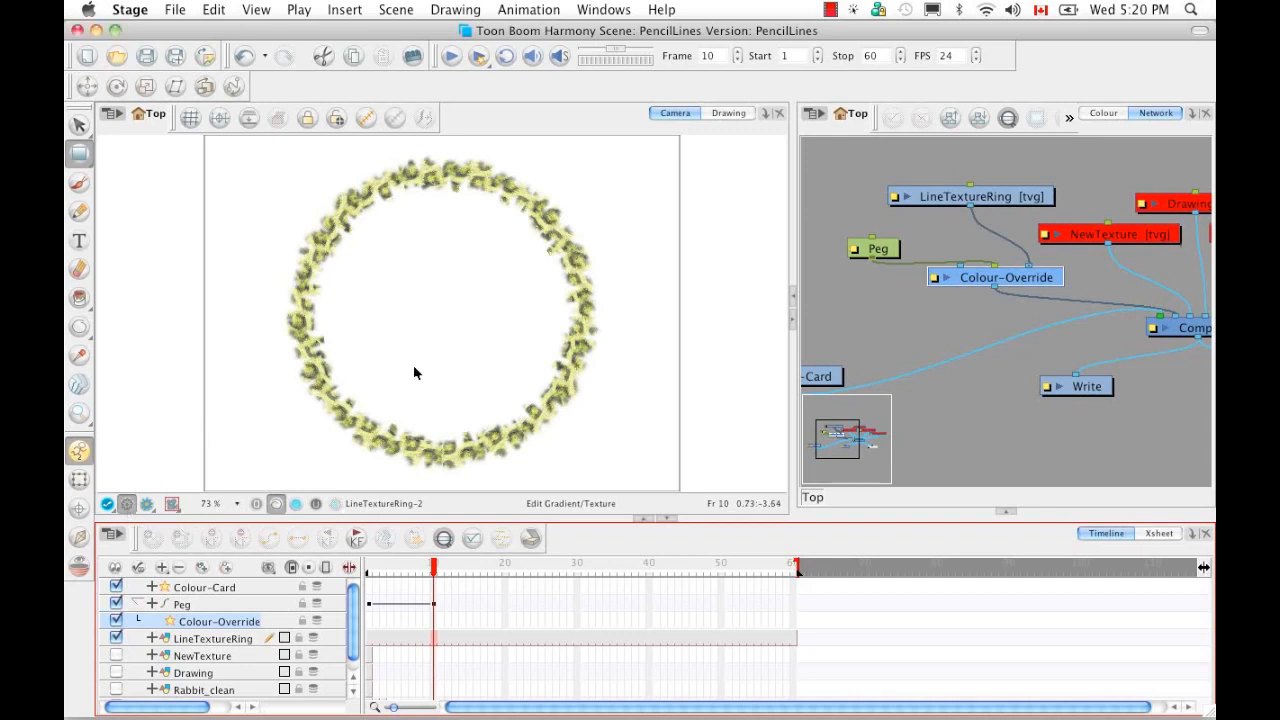
pyautogui.click(146, 504)
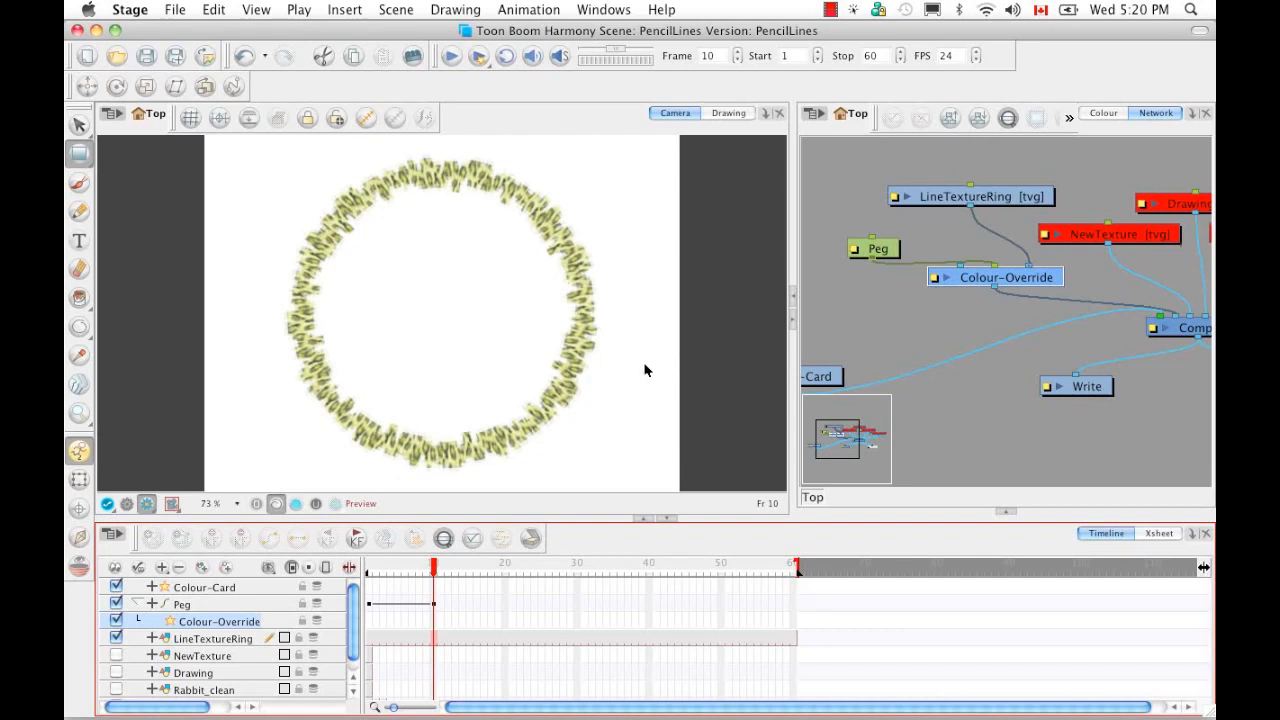
# Step: Set the Green Leopard Fur override mode to Modulate Pencil Texture Colour (combine transformation) and compare the OpenGL and rendered results
pyautogui.doubleClick(934, 284)
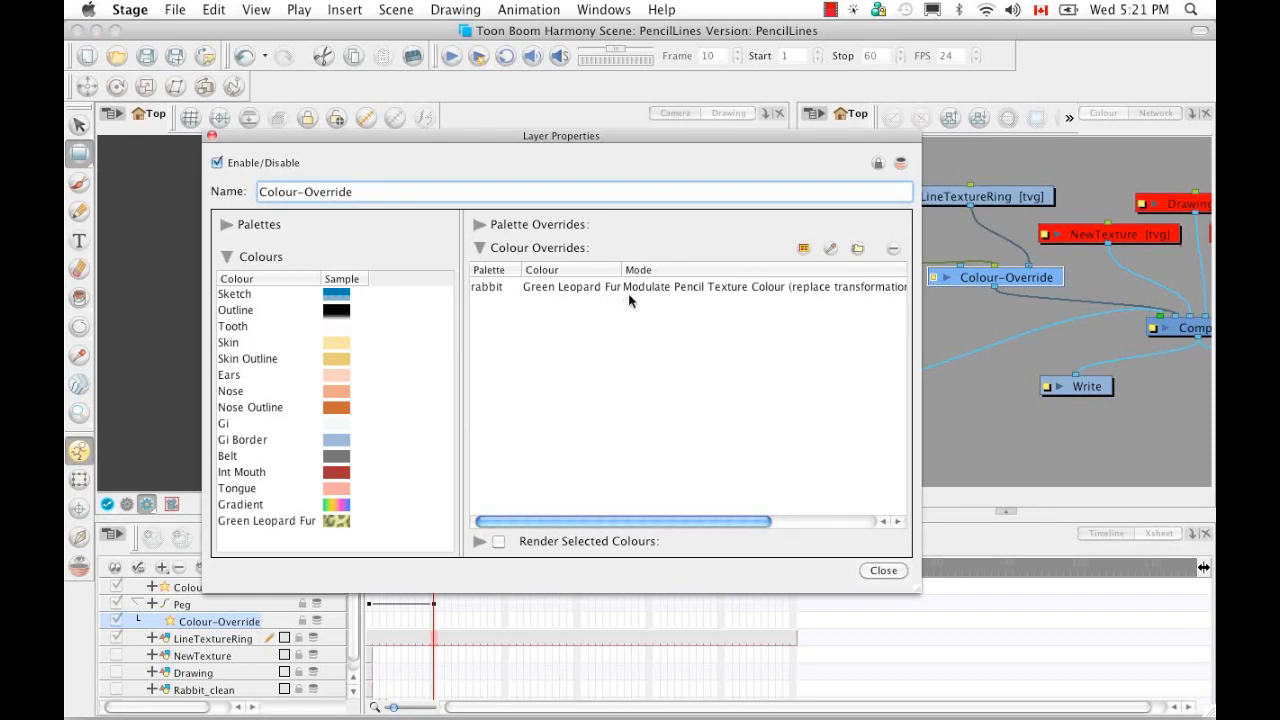
pyautogui.click(703, 516)
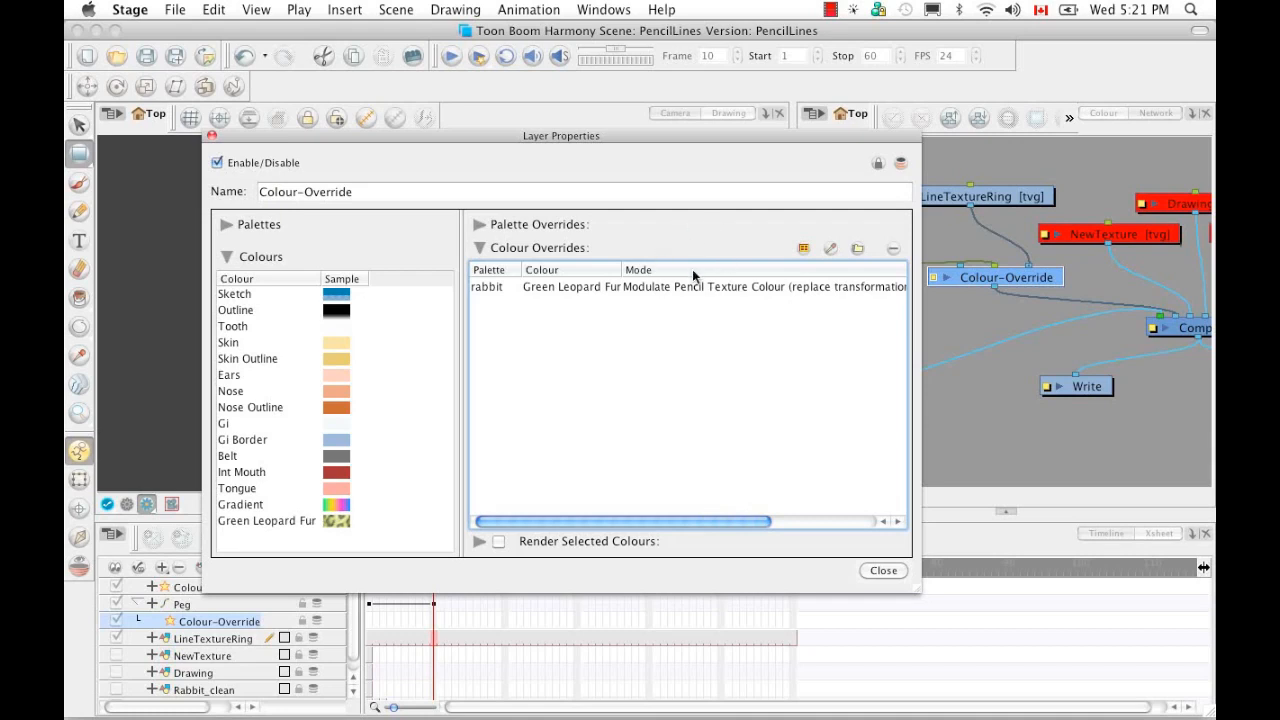
pyautogui.click(745, 290)
pyautogui.click(745, 290)
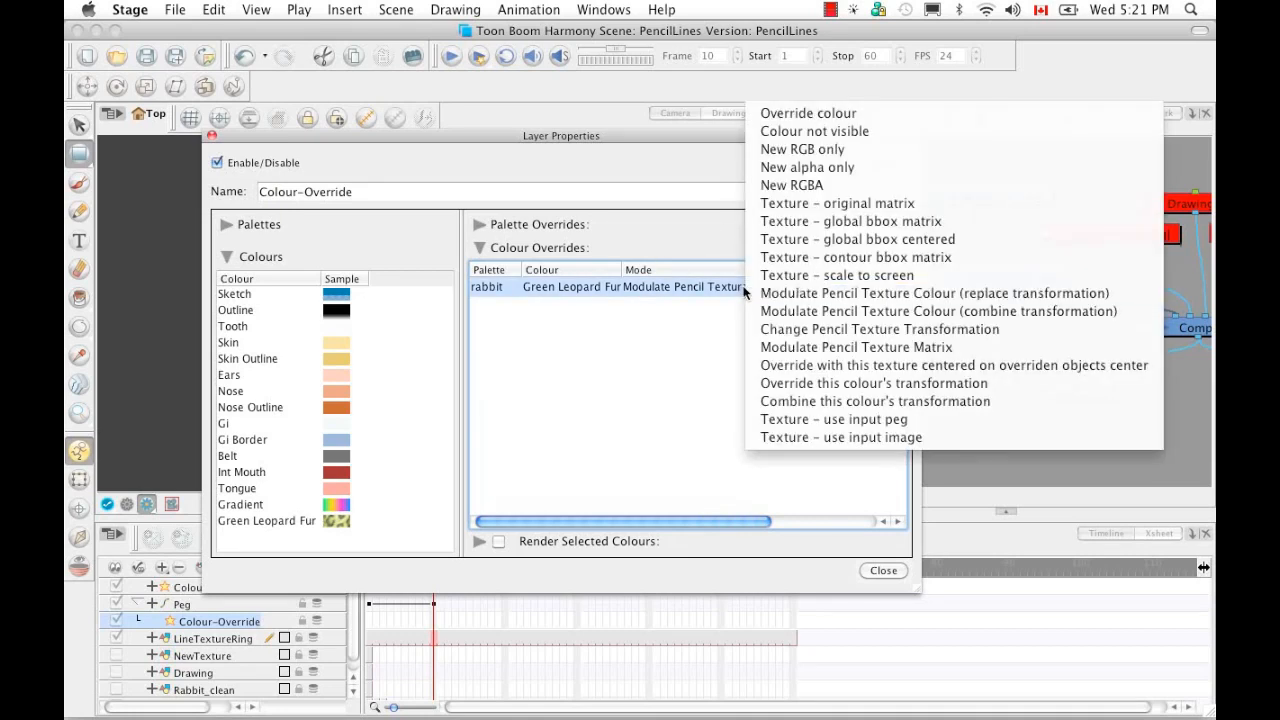
pyautogui.click(814, 313)
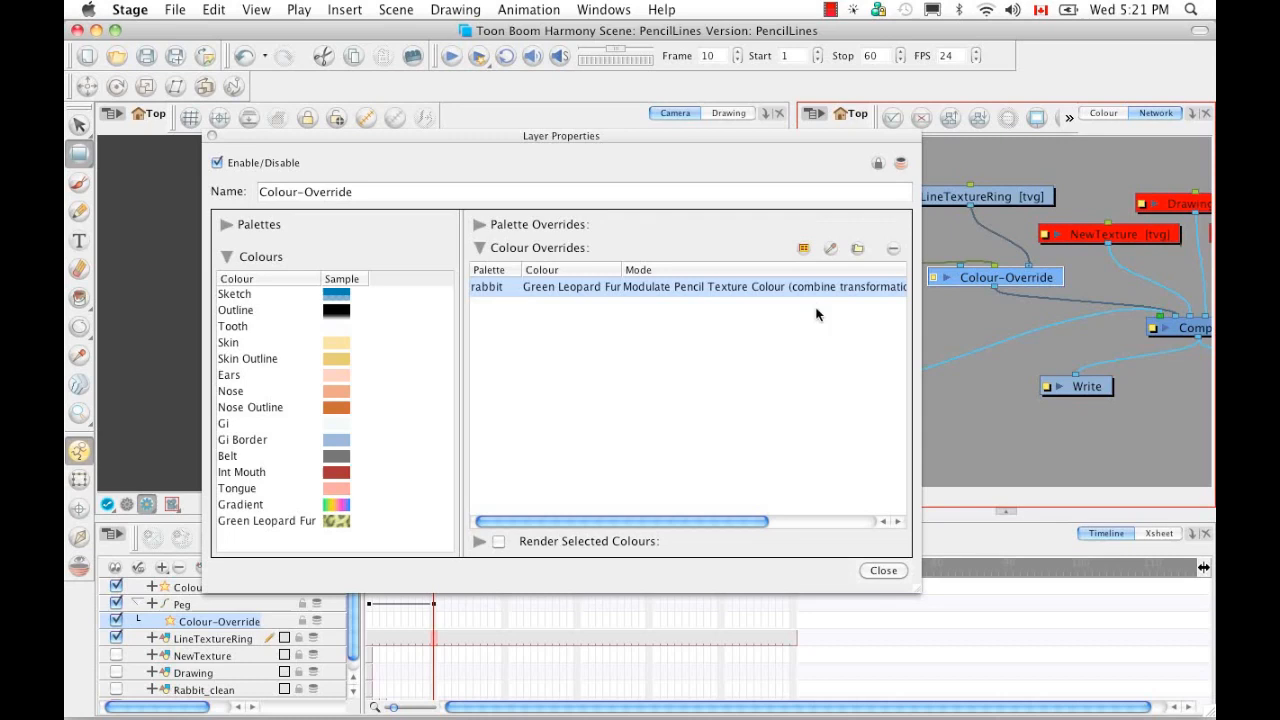
pyautogui.click(884, 570)
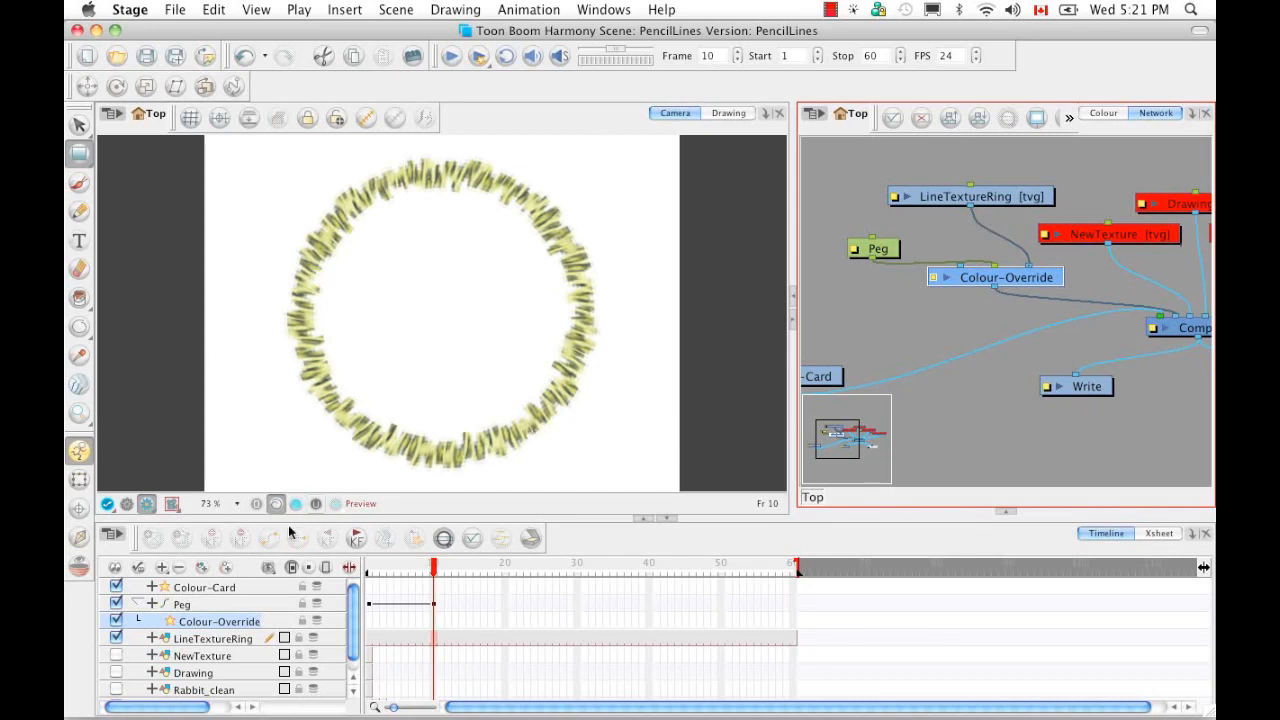
pyautogui.click(127, 503)
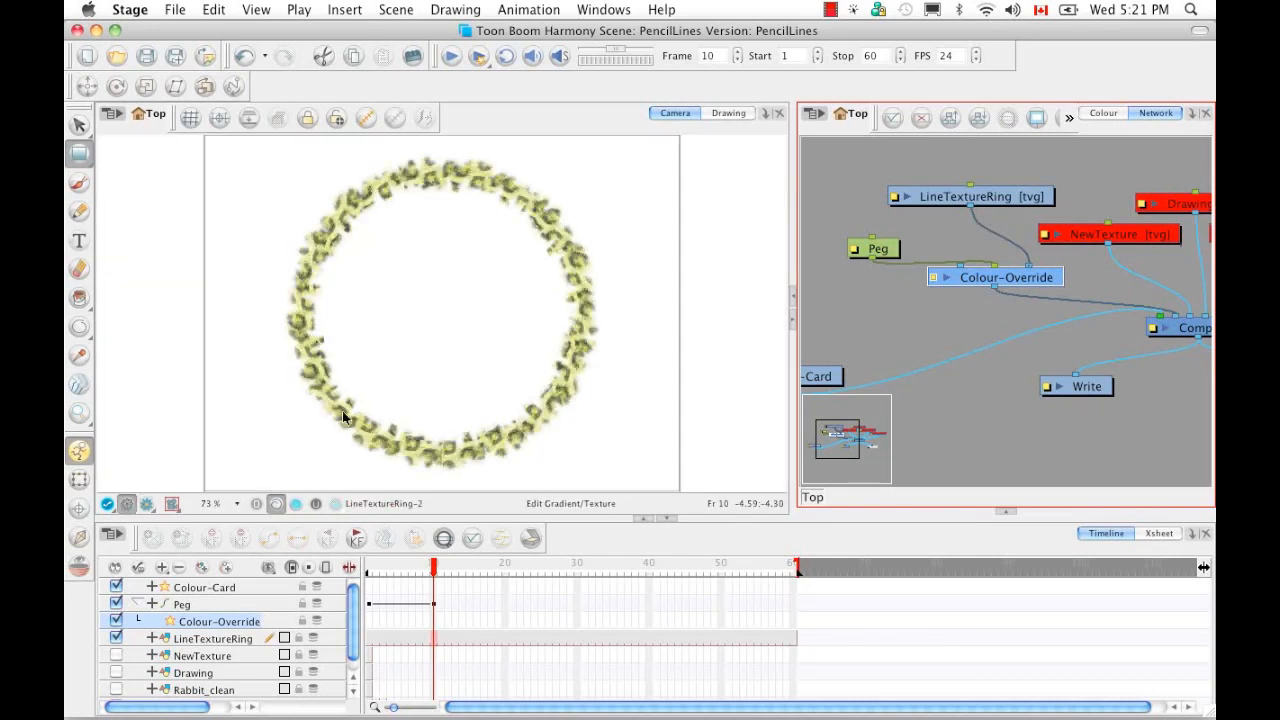
pyautogui.click(147, 504)
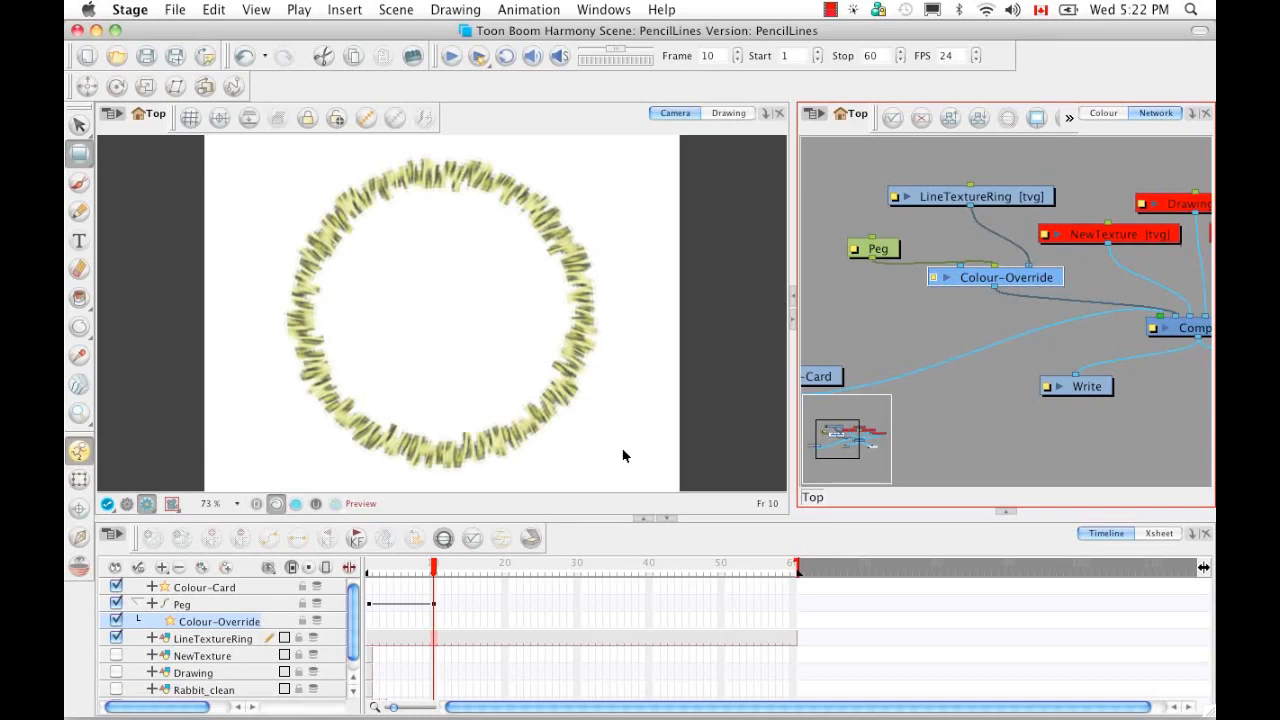
# Step: Remove the Green Leopard Fur entry from the Colour-Override's colour overrides
pyautogui.doubleClick(933, 282)
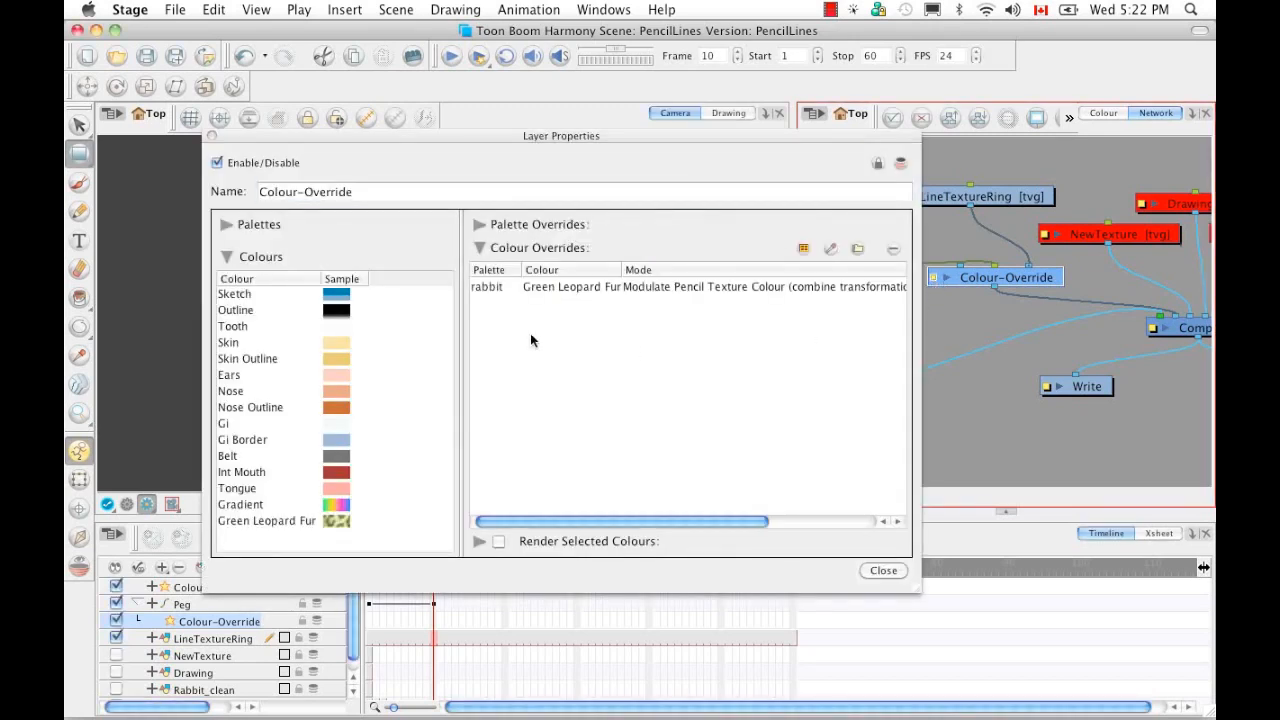
pyautogui.click(492, 289)
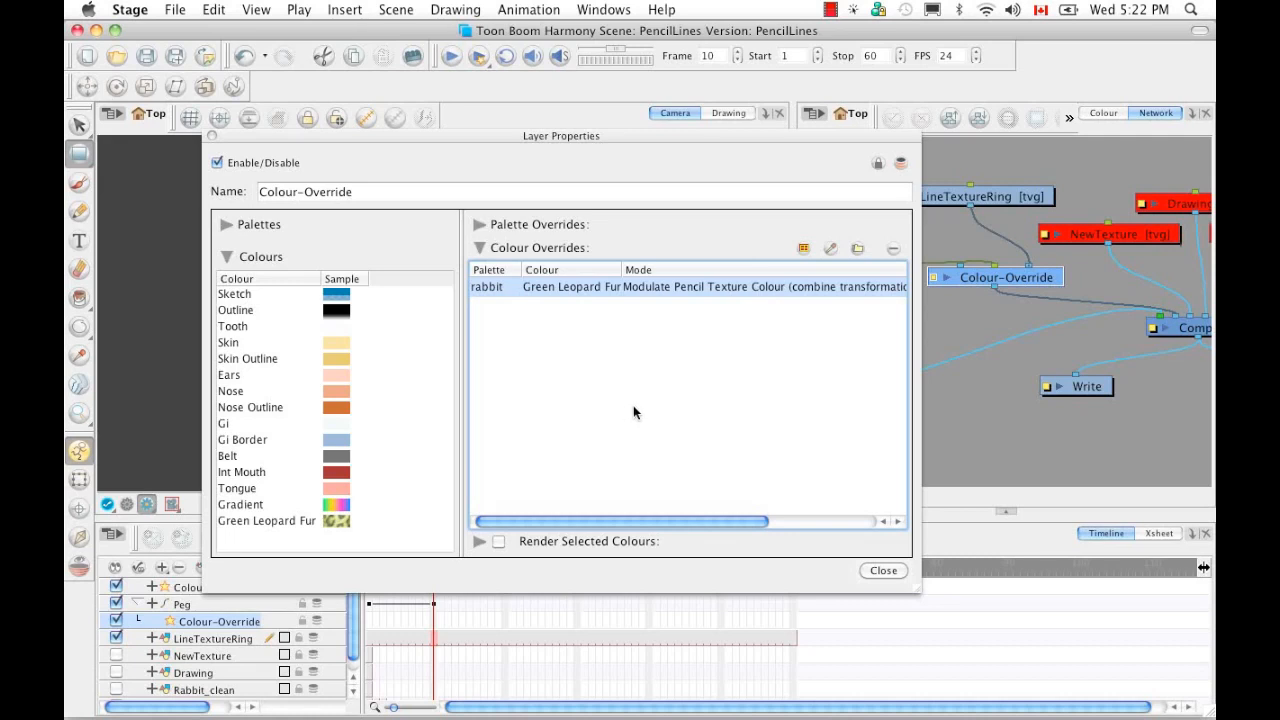
pyautogui.click(893, 250)
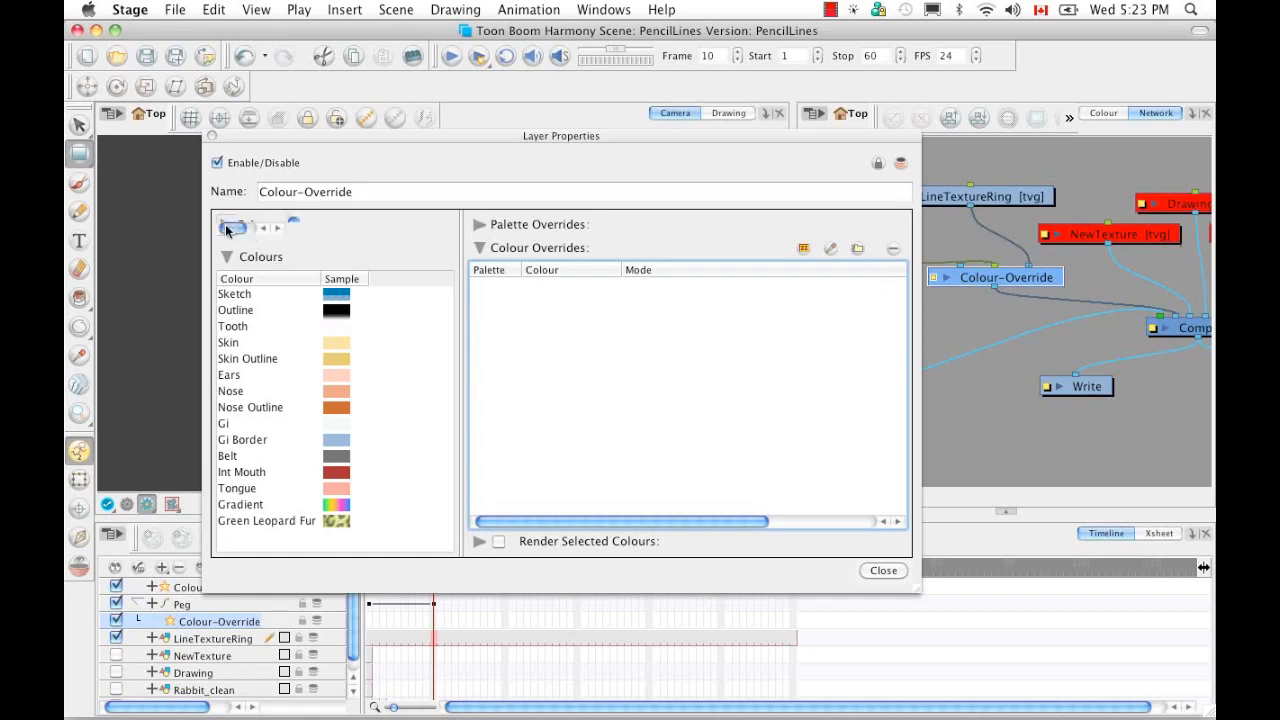
# Step: Add Bumpy_Thin_Soft from the penstyle_opacity palette to the Colour-Override's colour overrides
pyautogui.click(226, 226)
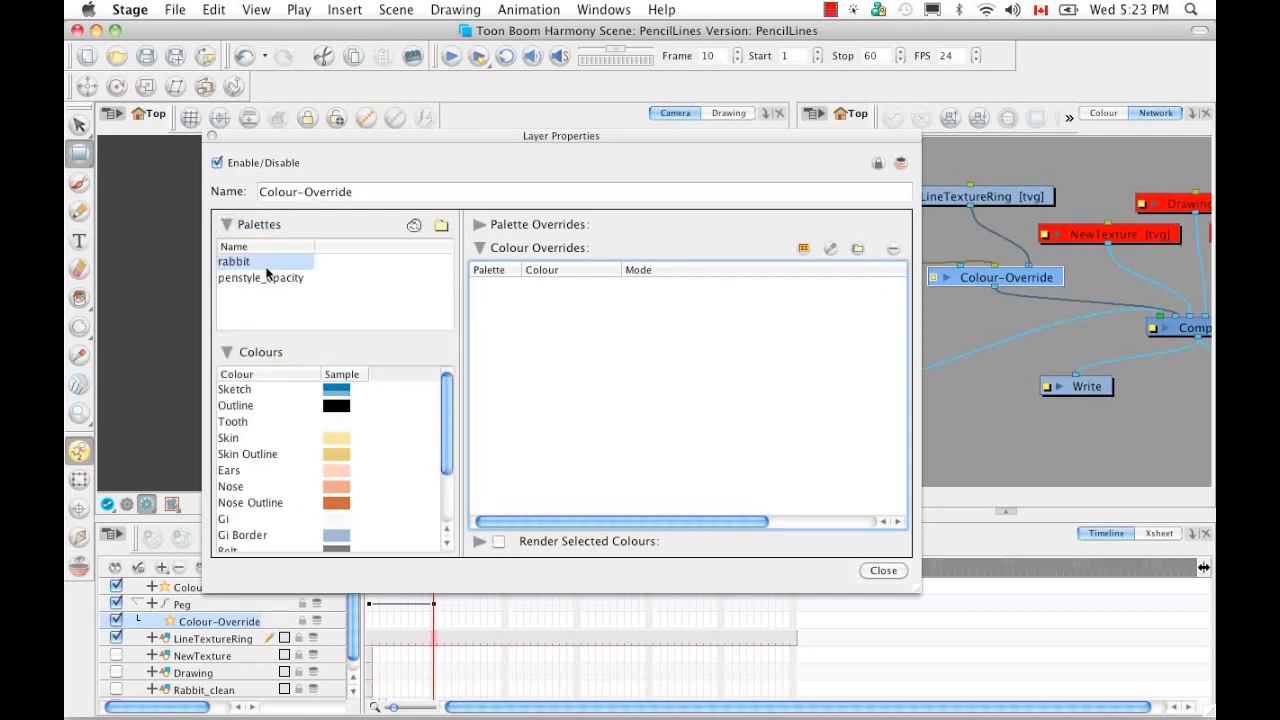
pyautogui.moveTo(447, 415); pyautogui.dragTo(449, 465)
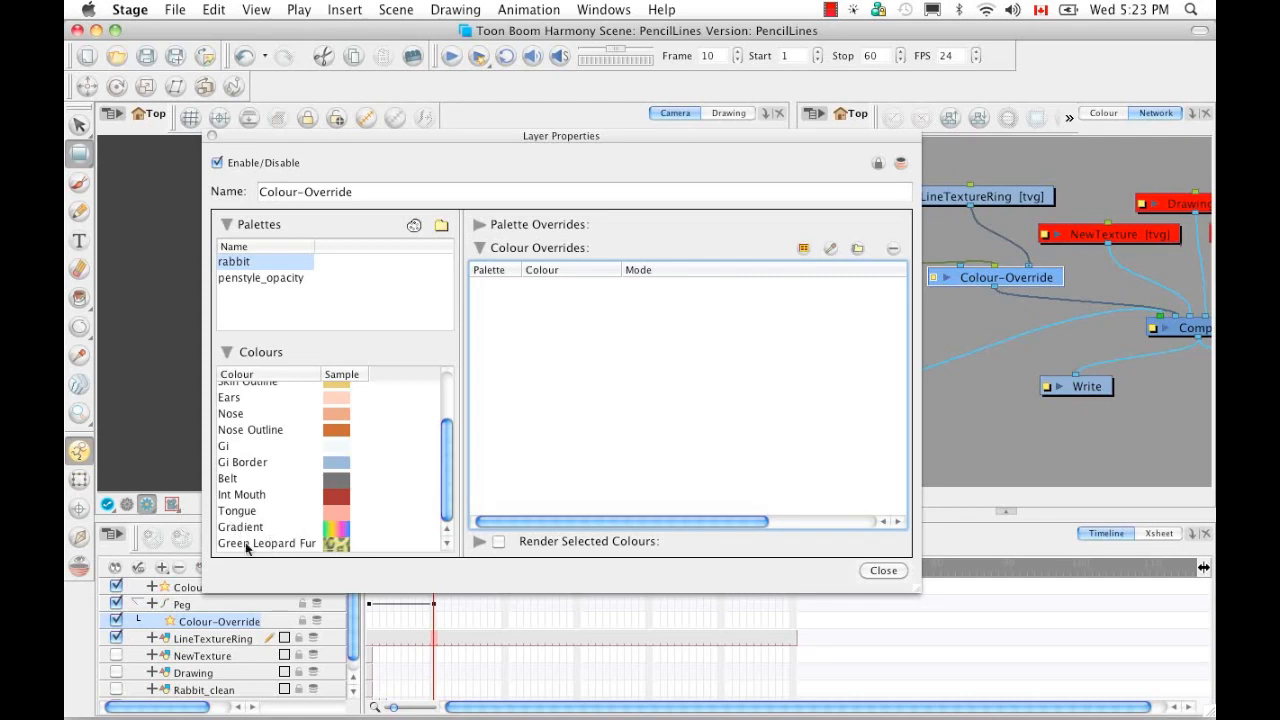
pyautogui.moveTo(443, 498); pyautogui.dragTo(443, 414)
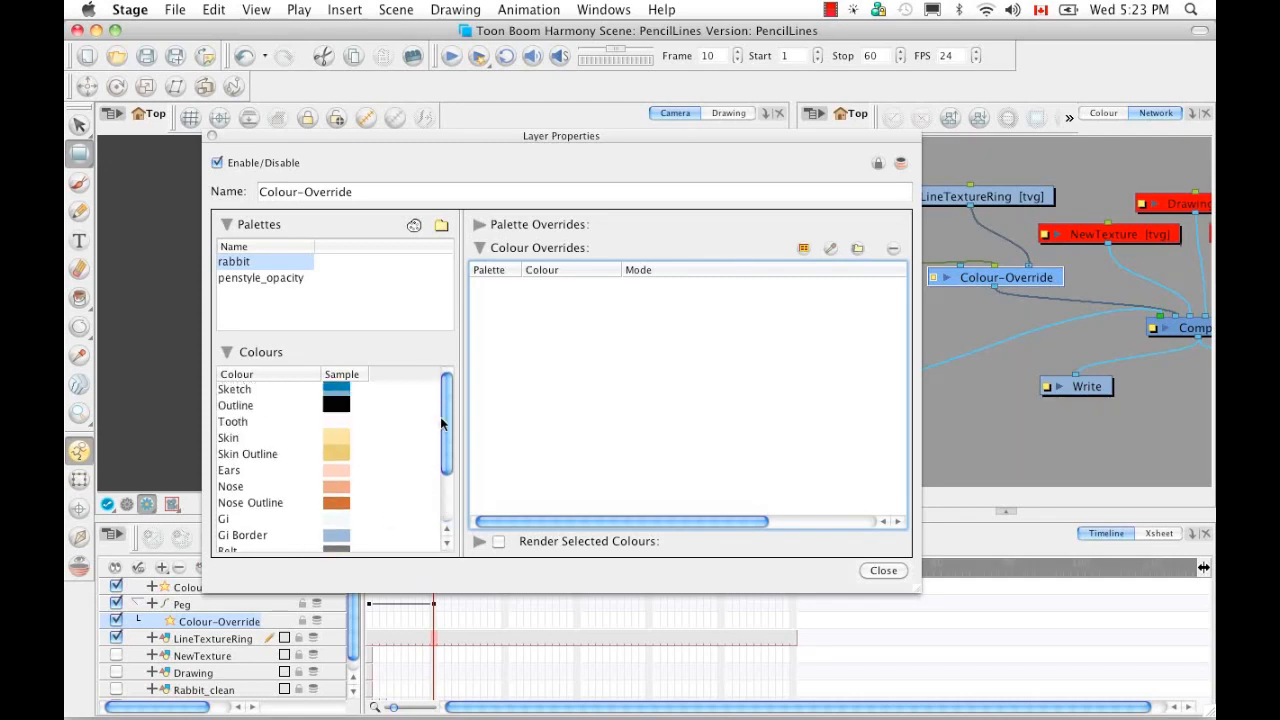
pyautogui.click(245, 276)
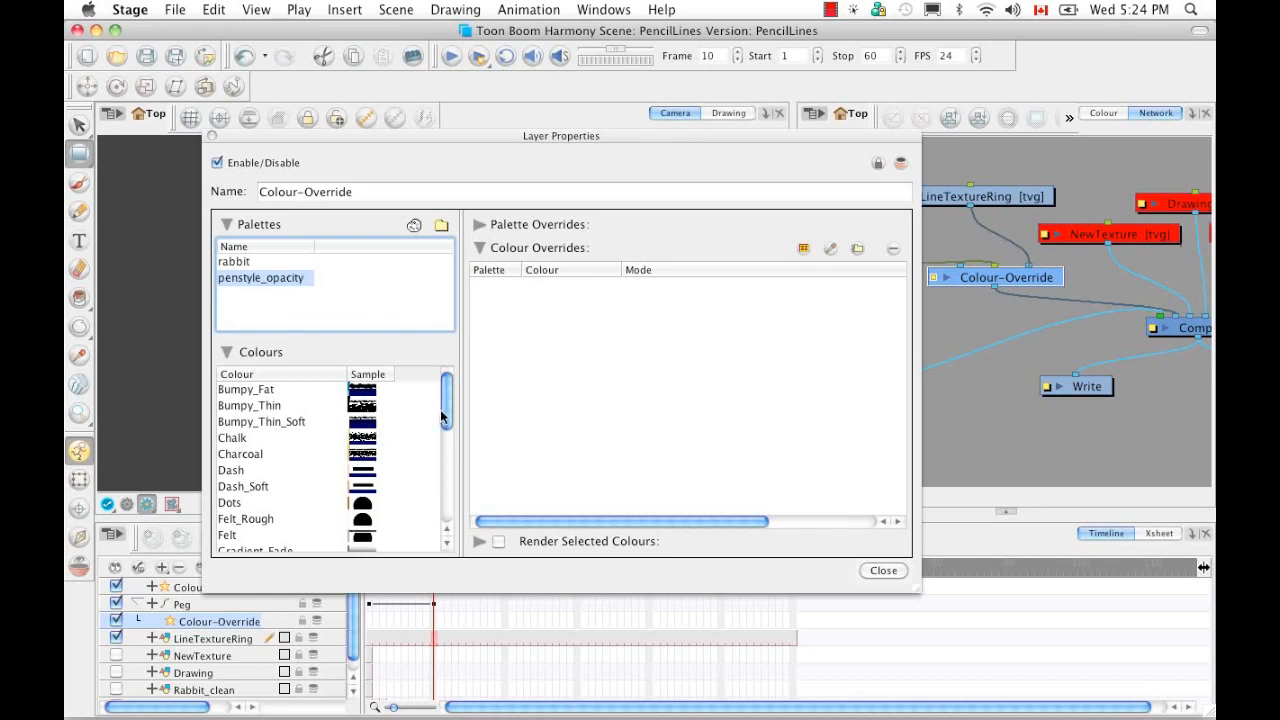
pyautogui.scroll(-5, 441, 420)
pyautogui.moveTo(443, 437); pyautogui.dragTo(444, 400)
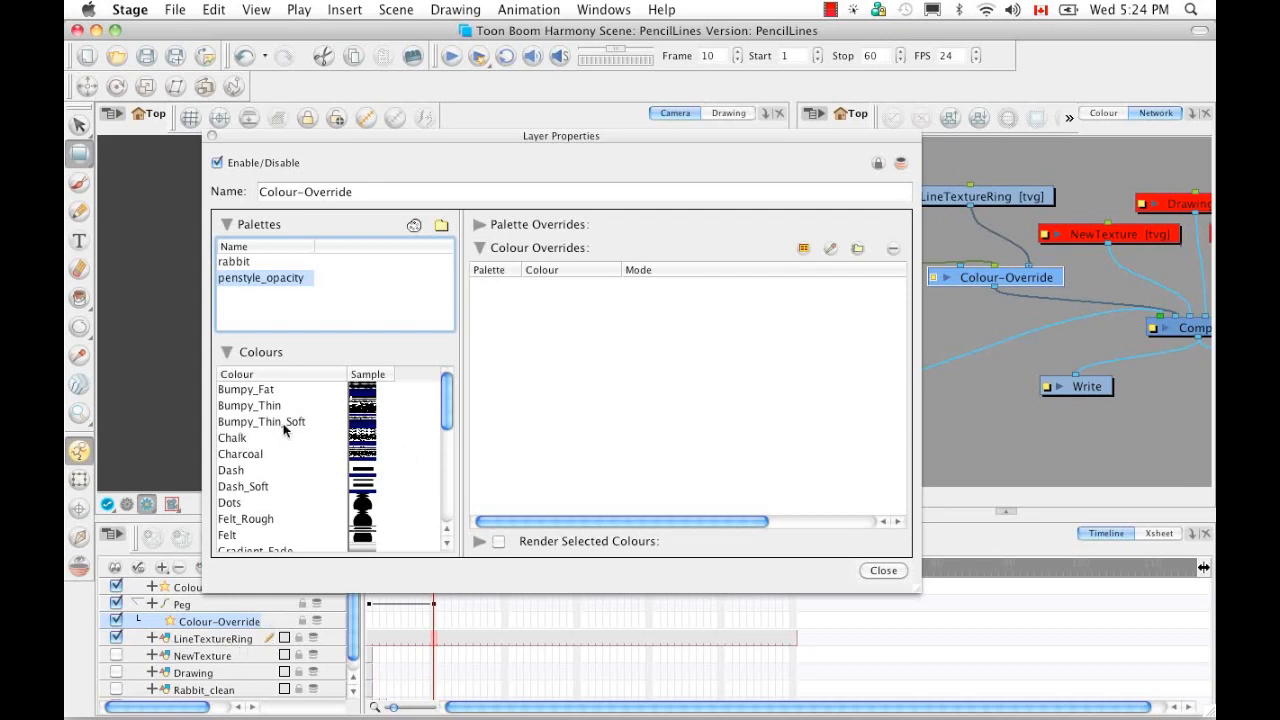
pyautogui.click(243, 428)
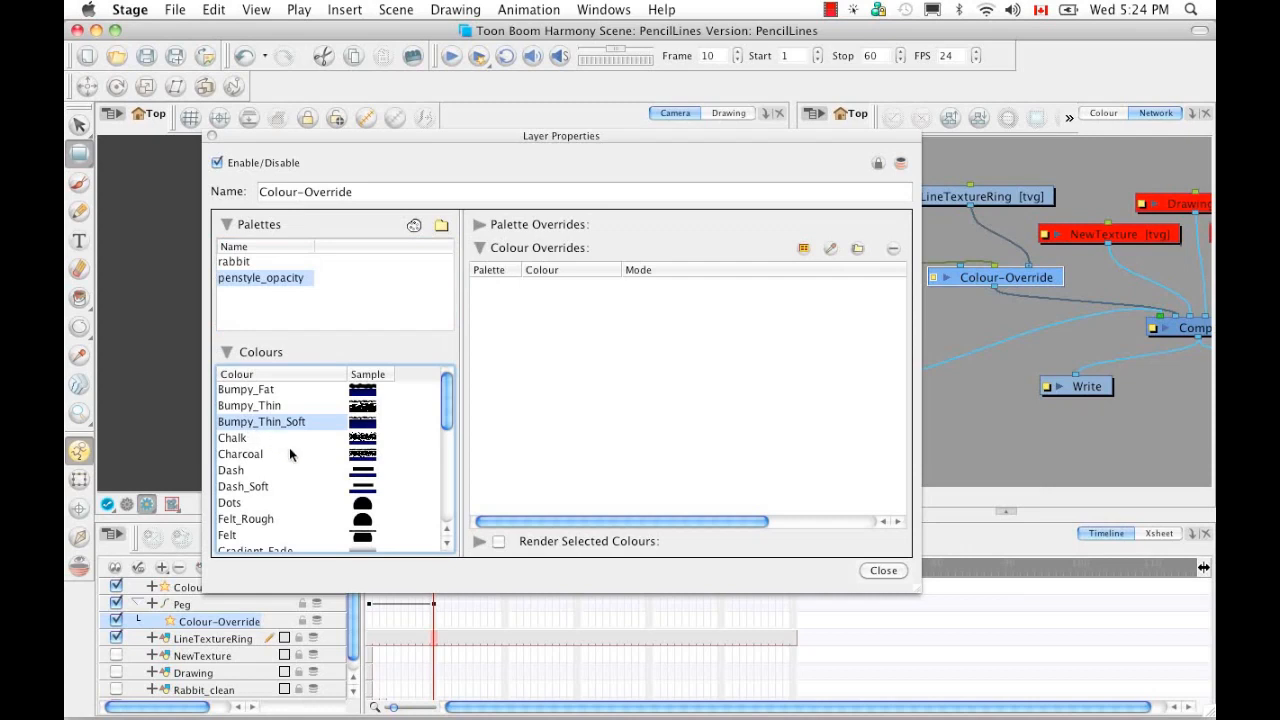
pyautogui.moveTo(241, 428); pyautogui.dragTo(536, 274)
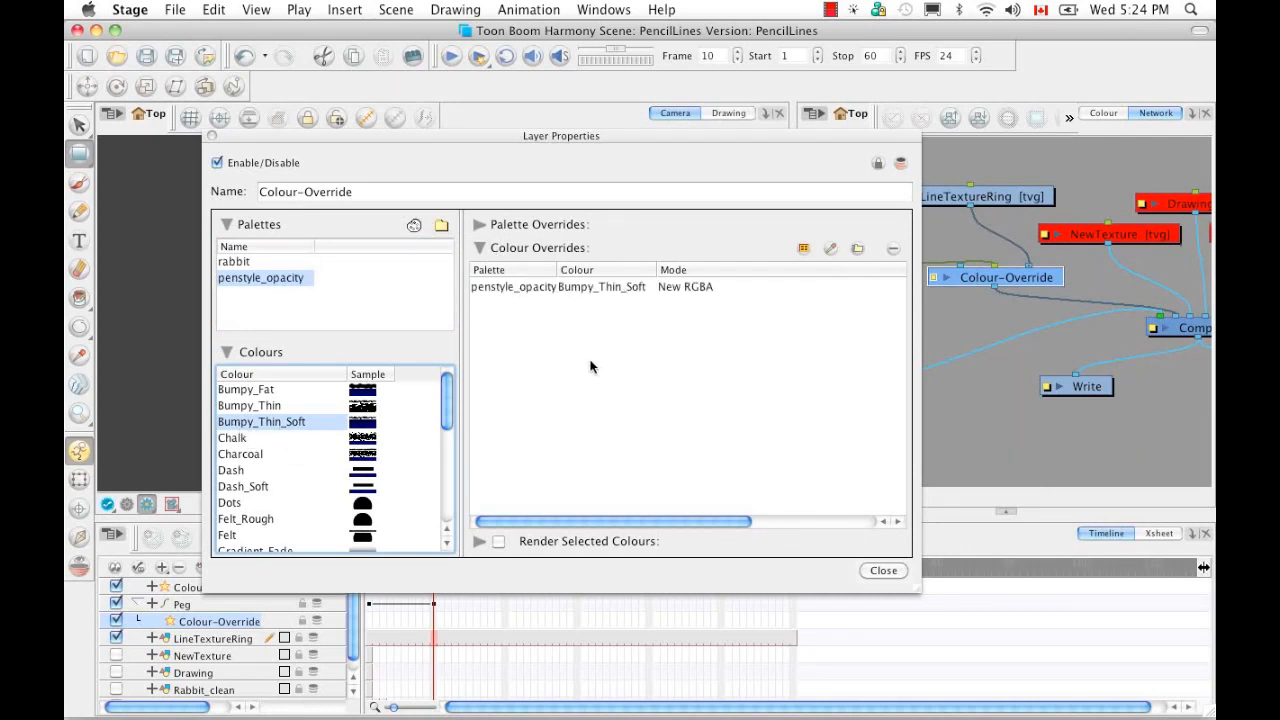
# Step: Set the Bumpy_Thin_Soft override mode to Change Pencil Texture Transformation and return to frame 1 to check the ring
pyautogui.click(686, 286)
pyautogui.click(686, 286)
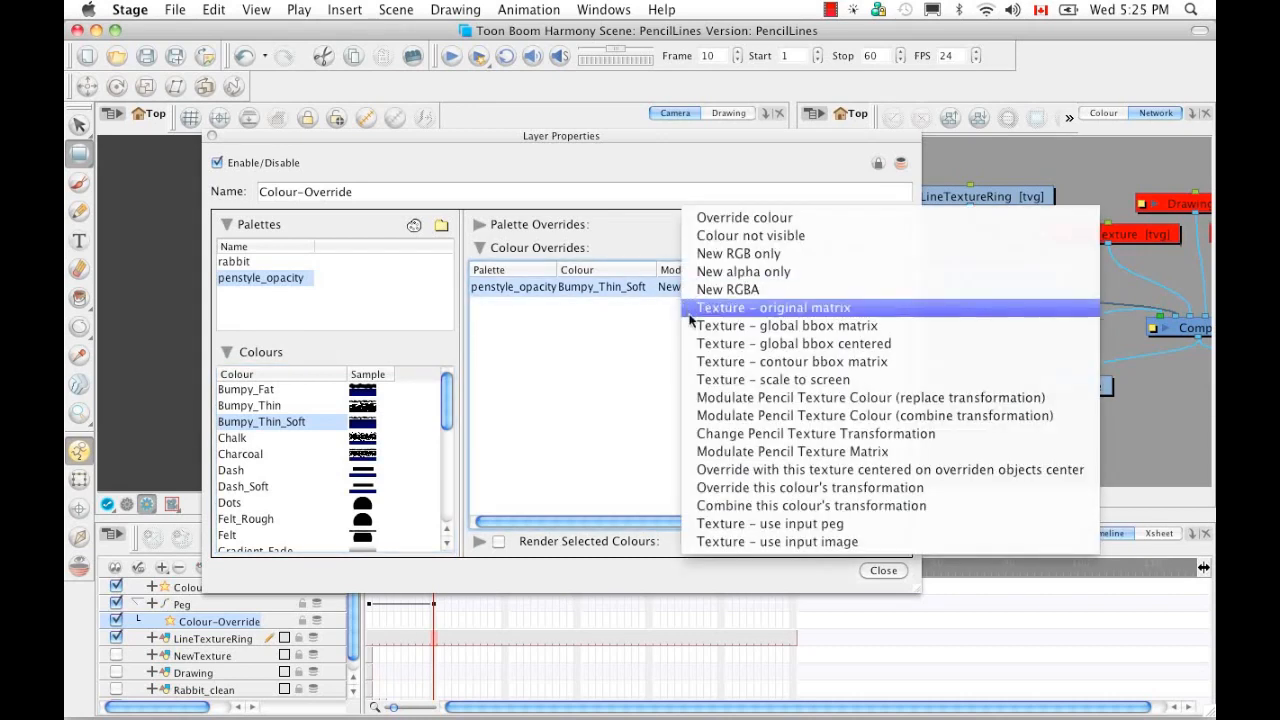
pyautogui.click(693, 436)
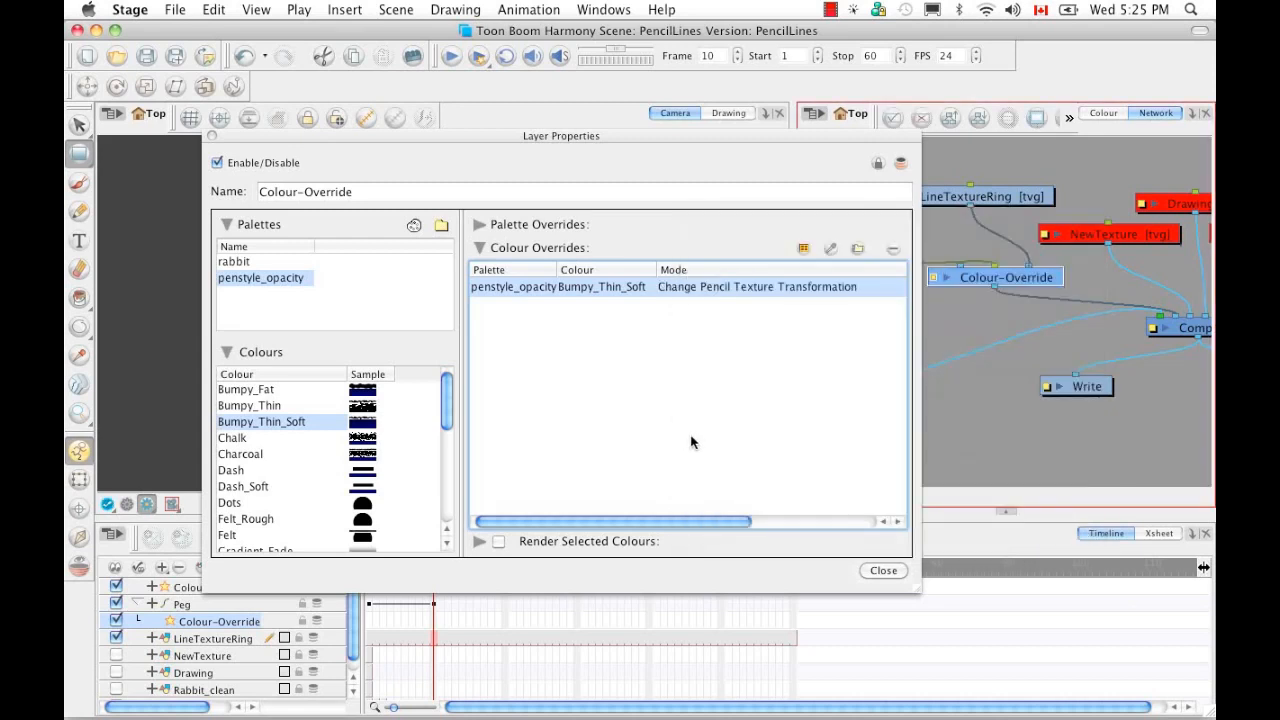
pyautogui.click(880, 569)
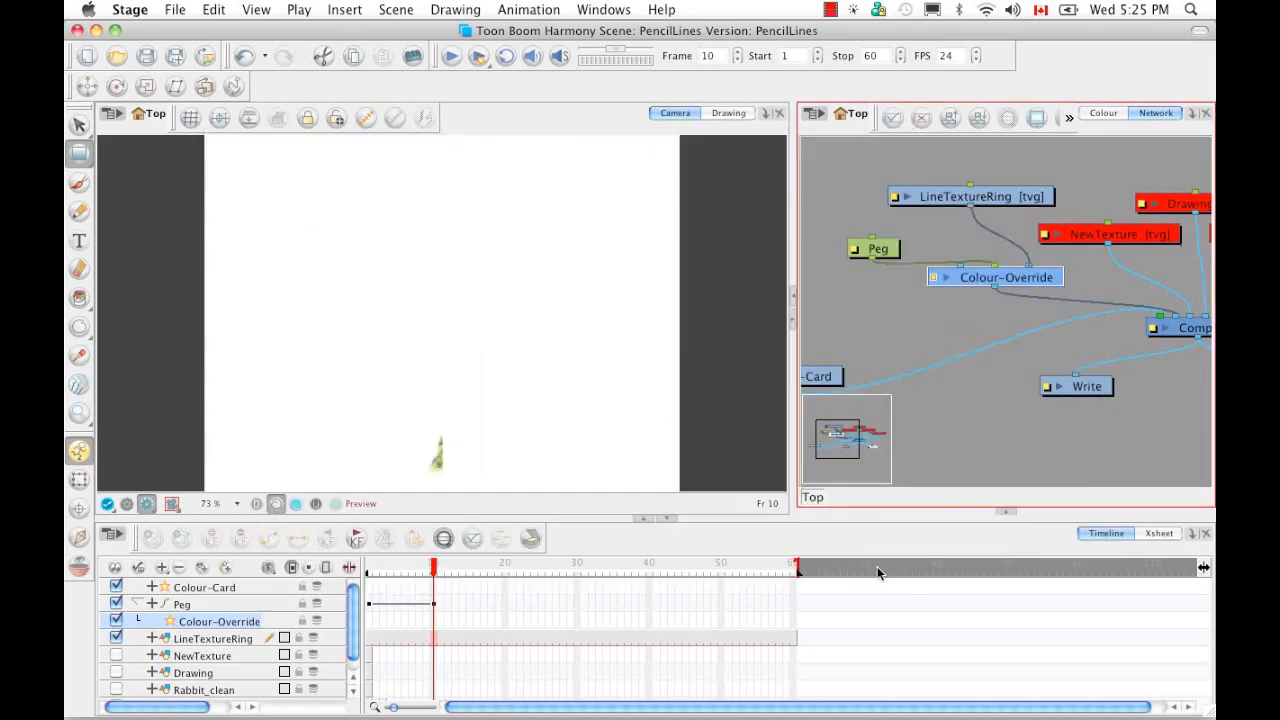
pyautogui.moveTo(436, 567); pyautogui.dragTo(369, 570)
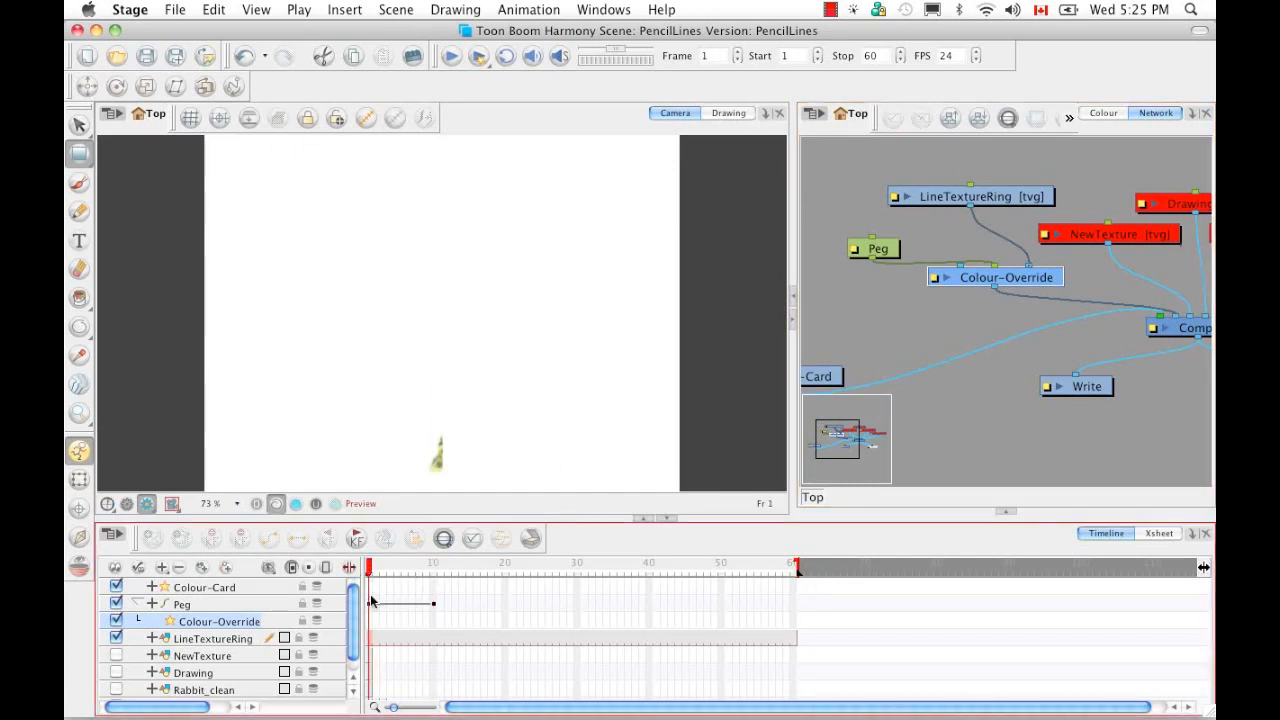
# Step: Delete the Peg's keyframes at frames 1 and 10 and return to frame 1
pyautogui.click(432, 603)
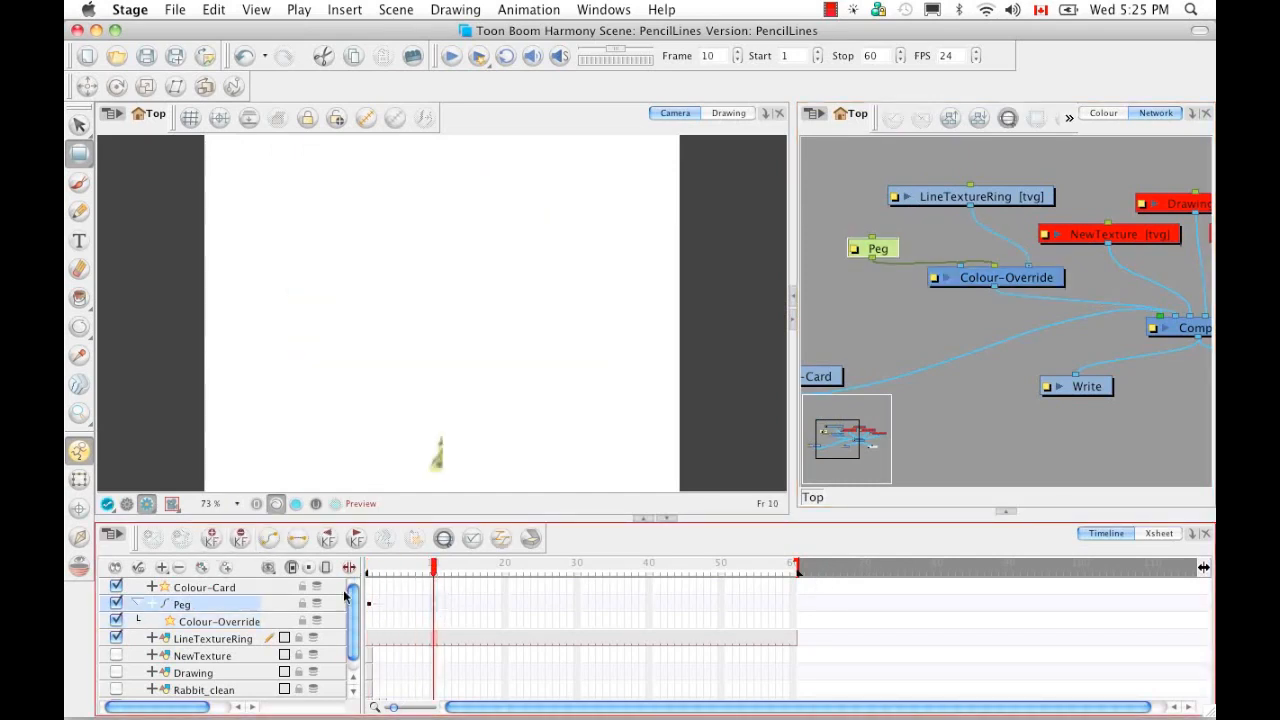
pyautogui.moveTo(433, 567); pyautogui.dragTo(349, 568)
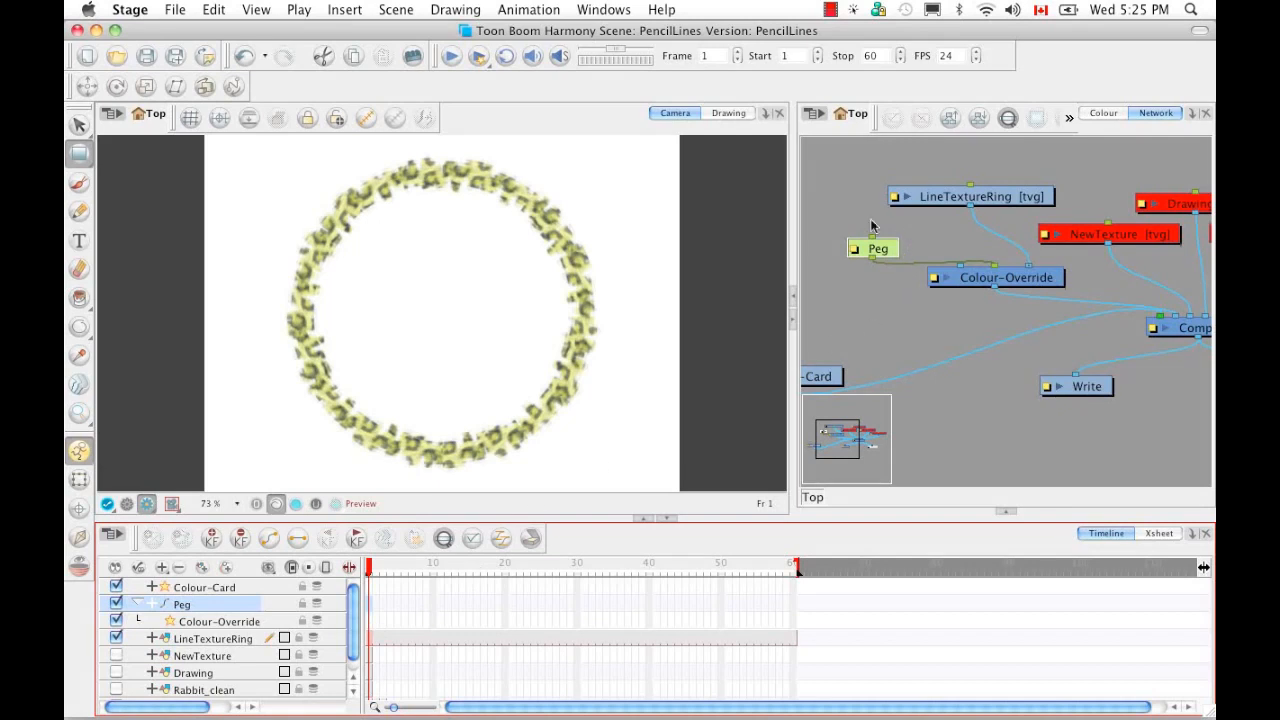
# Step: Add a Peg keyframe at frame 10 and scale the Peg there to about 0.58 in x and 0.52 in y
pyautogui.click(145, 87)
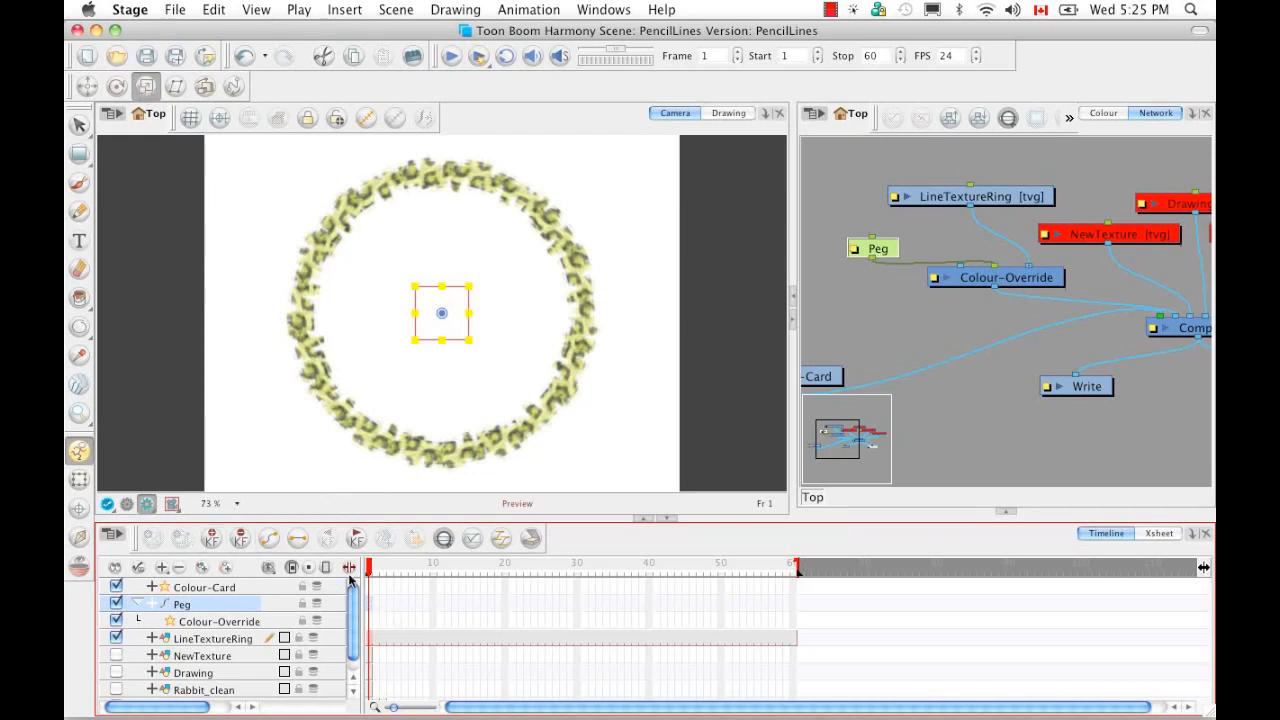
pyautogui.moveTo(370, 568); pyautogui.dragTo(433, 568)
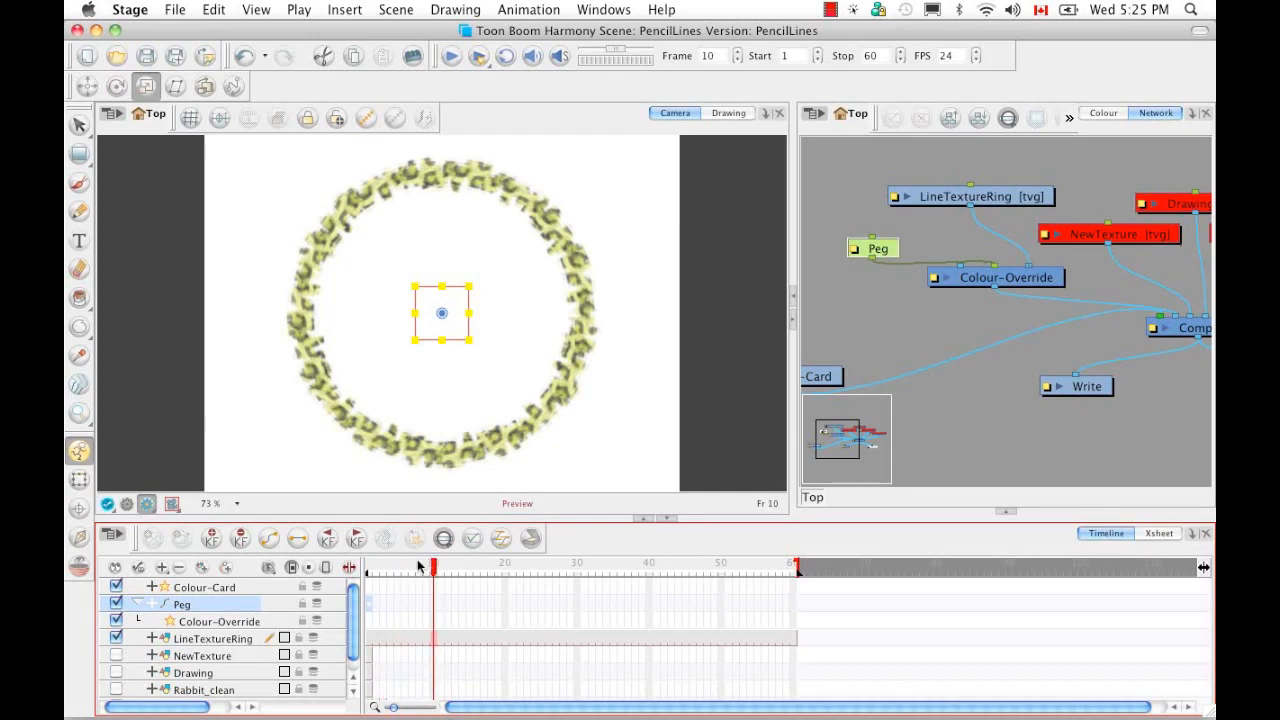
pyautogui.click(212, 540)
pyautogui.moveTo(469, 287); pyautogui.dragTo(498, 261)
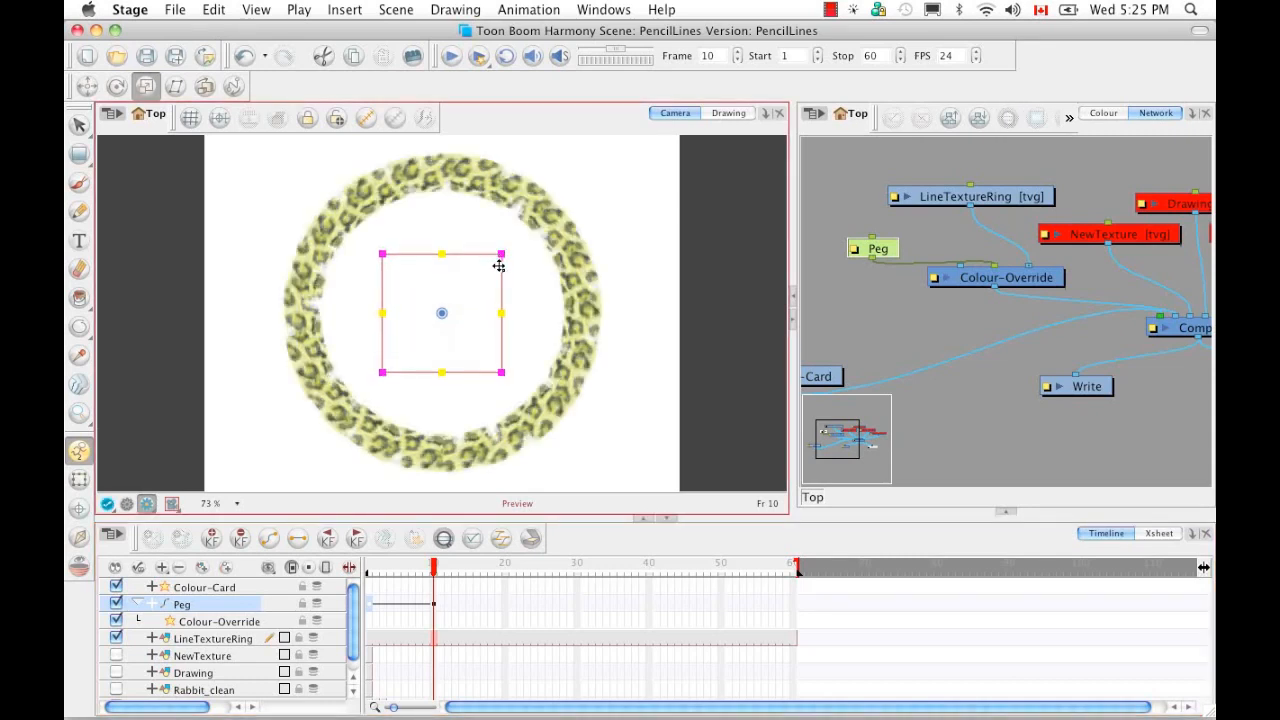
pyautogui.moveTo(500, 253); pyautogui.dragTo(461, 298)
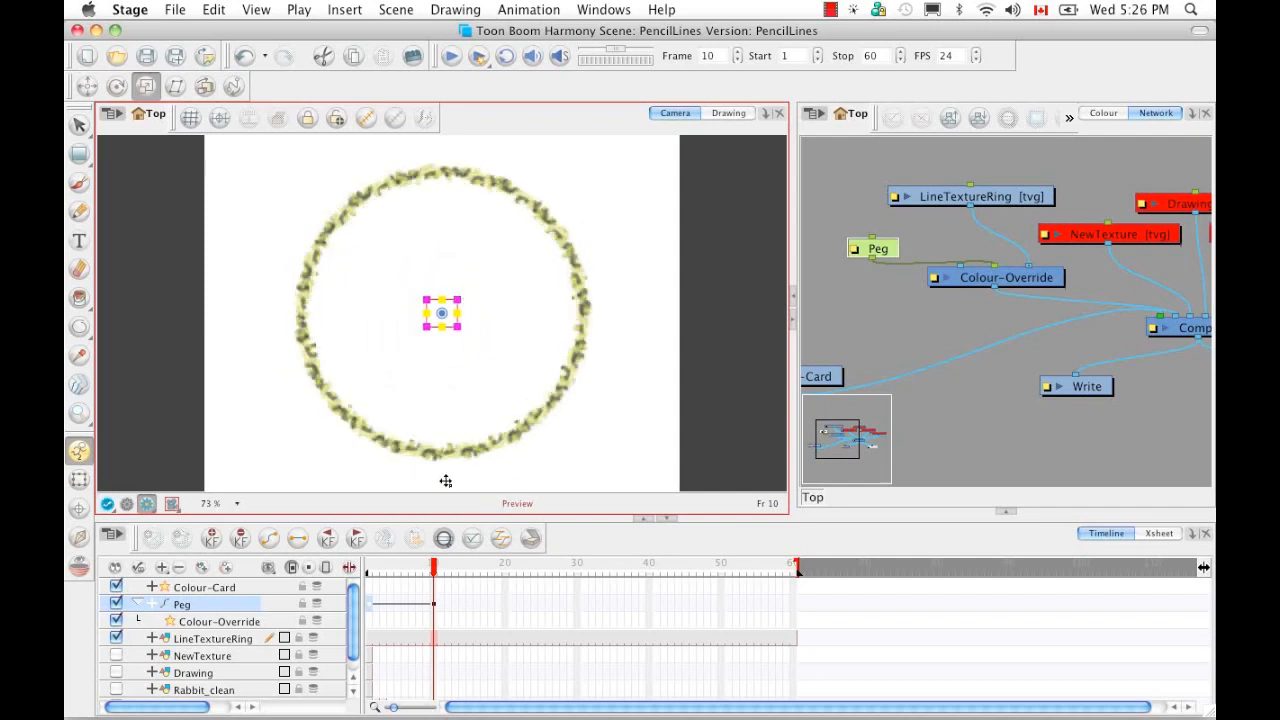
pyautogui.moveTo(434, 567); pyautogui.dragTo(368, 569)
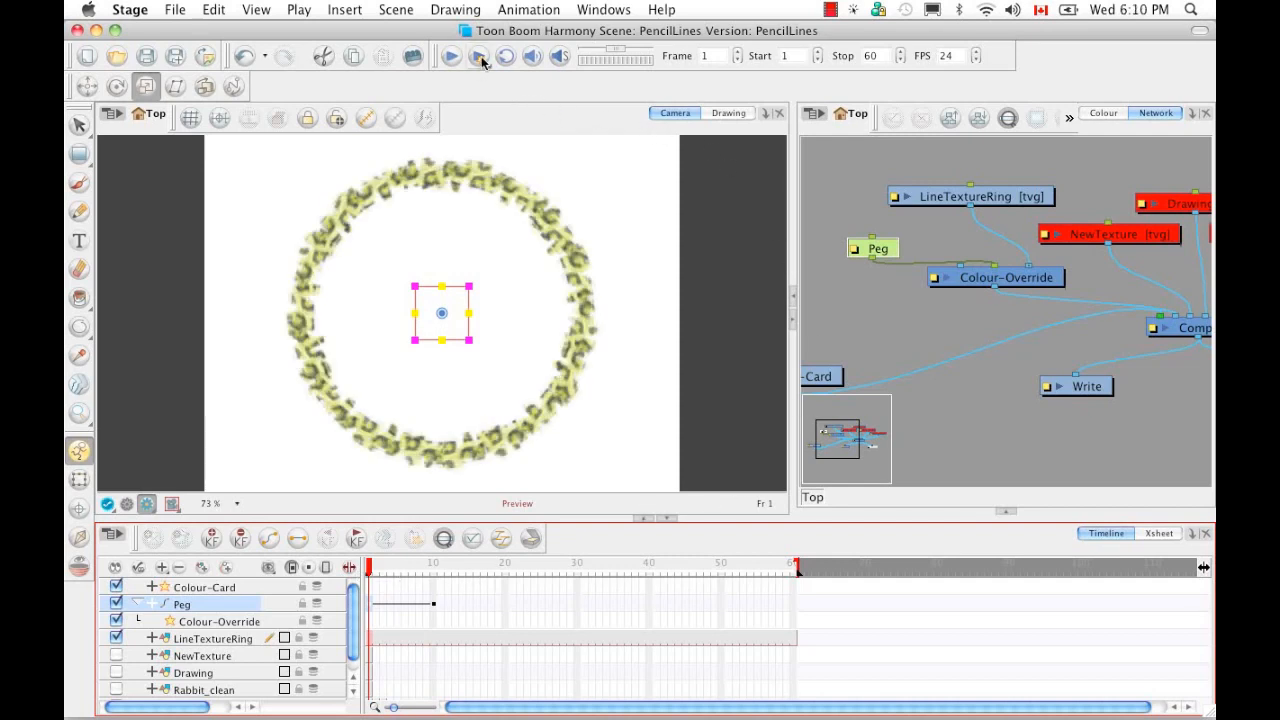
# Step: Render the scene again, including frames already rendered, play back the ring's pencil texture animation, and close the player
pyautogui.moveTo(481, 61); pyautogui.dragTo(497, 90)
pyautogui.click(478, 56)
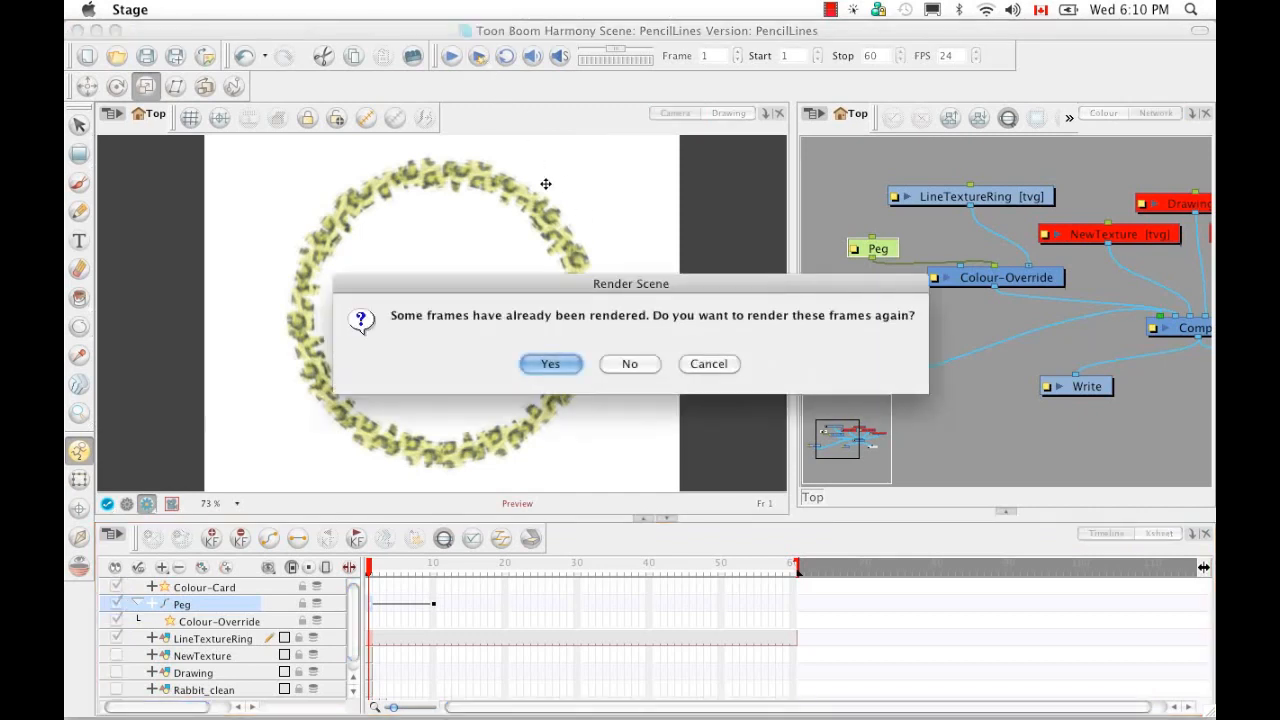
pyautogui.click(565, 366)
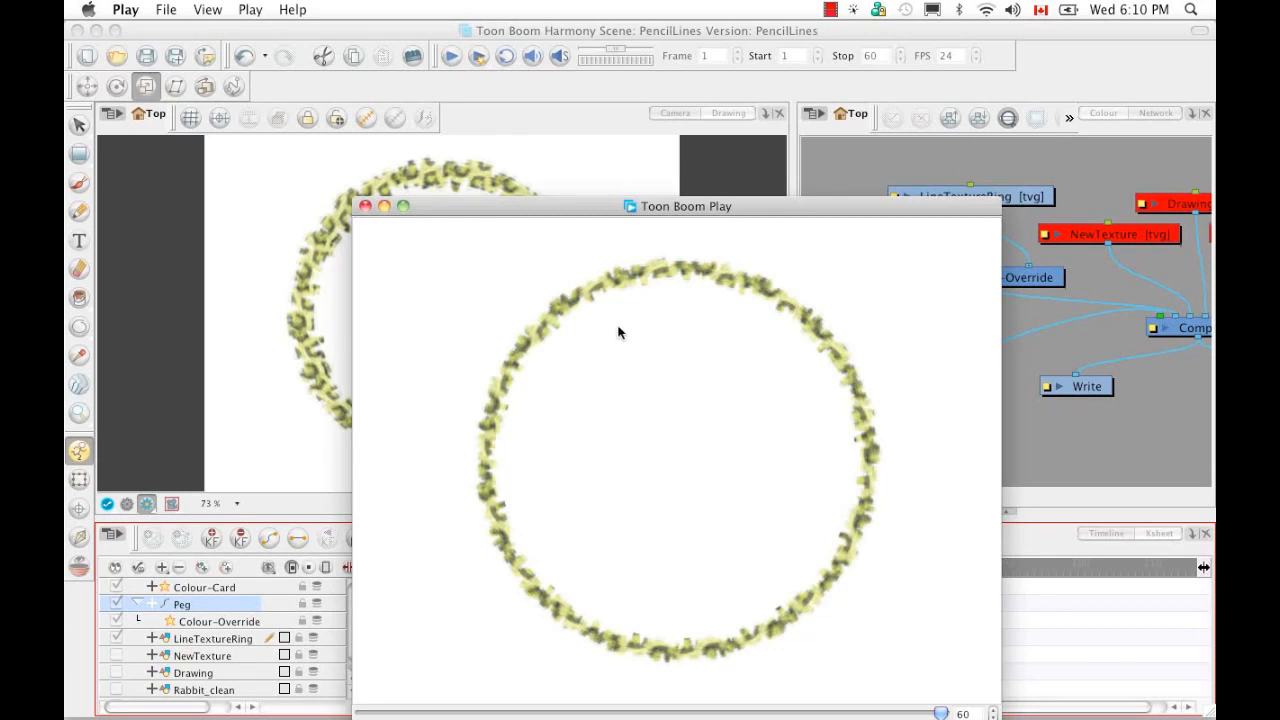
pyautogui.moveTo(743, 209); pyautogui.dragTo(684, 68)
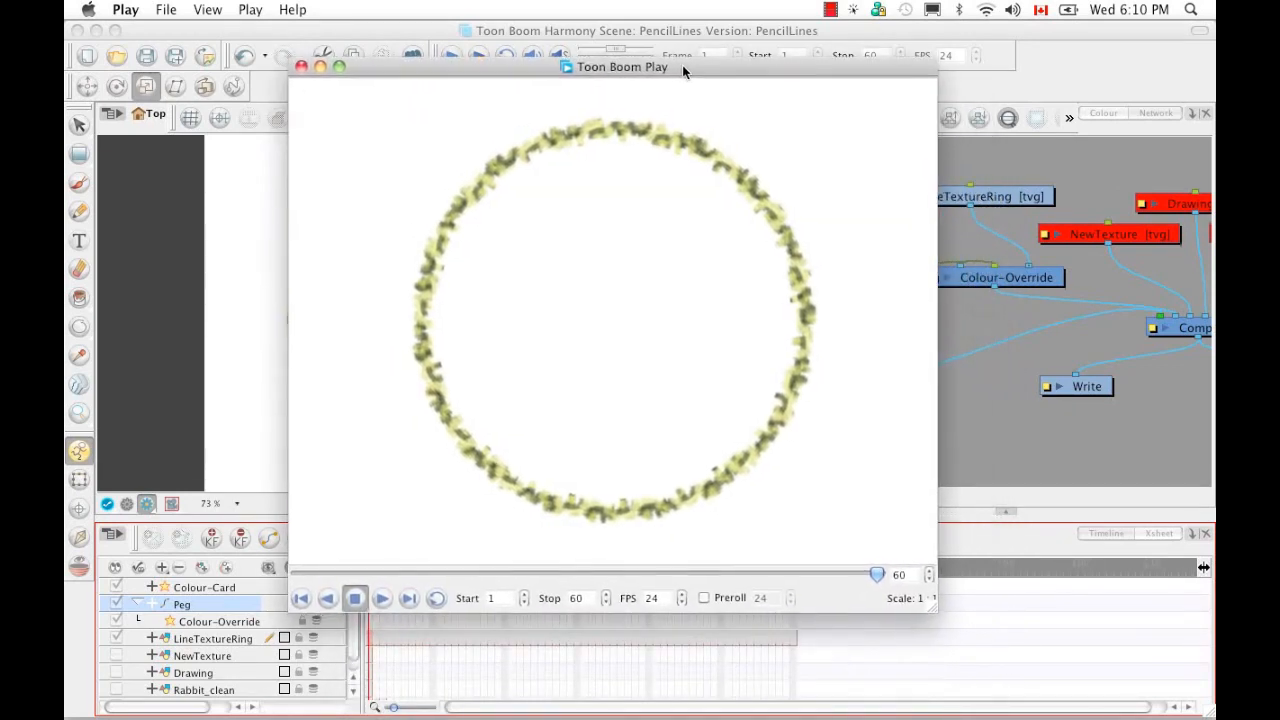
pyautogui.click(383, 597)
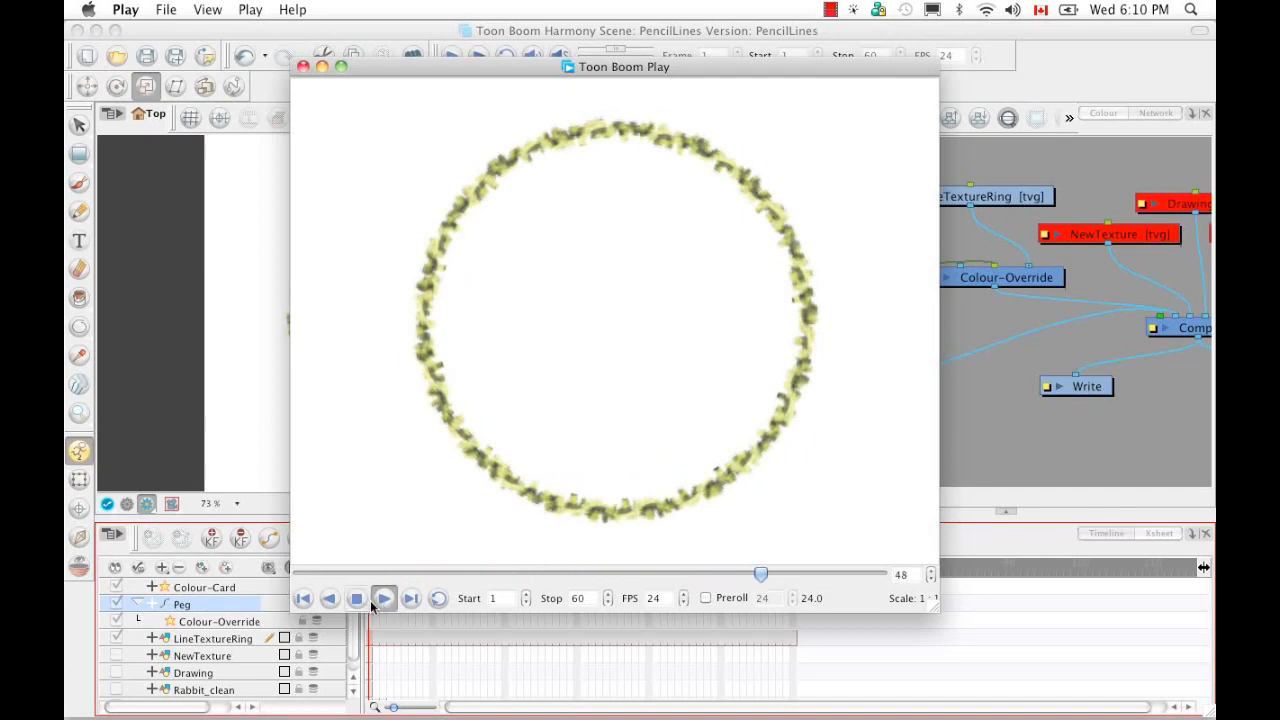
pyautogui.click(384, 598)
pyautogui.click(384, 598)
pyautogui.click(303, 66)
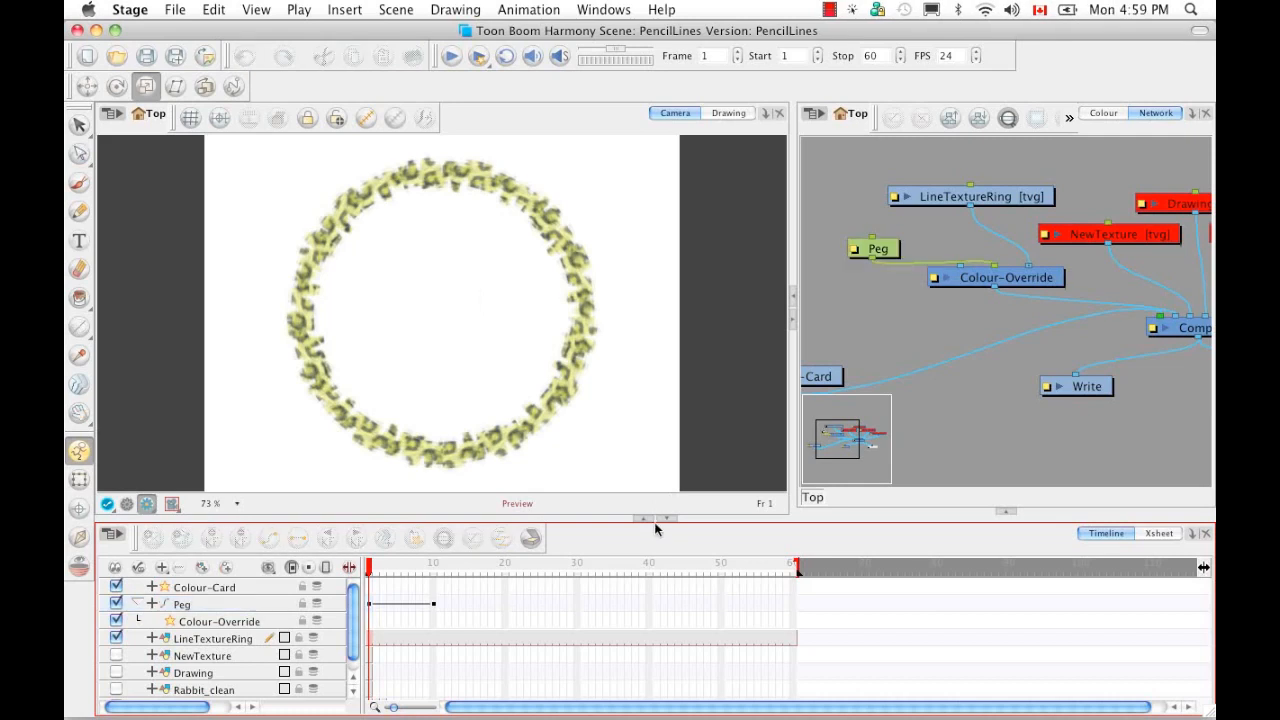
# Step: Reveal the function and column list areas of the Xsheet and return to the Timeline
pyautogui.click(1157, 533)
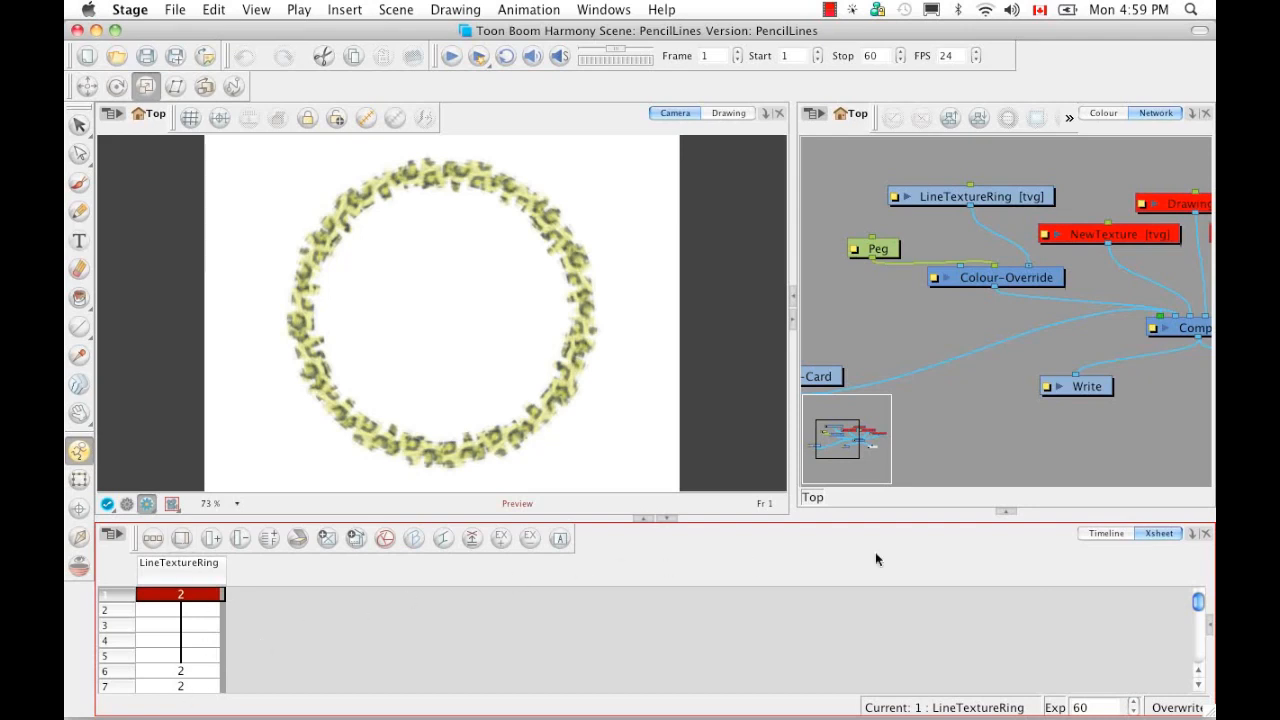
pyautogui.click(1208, 628)
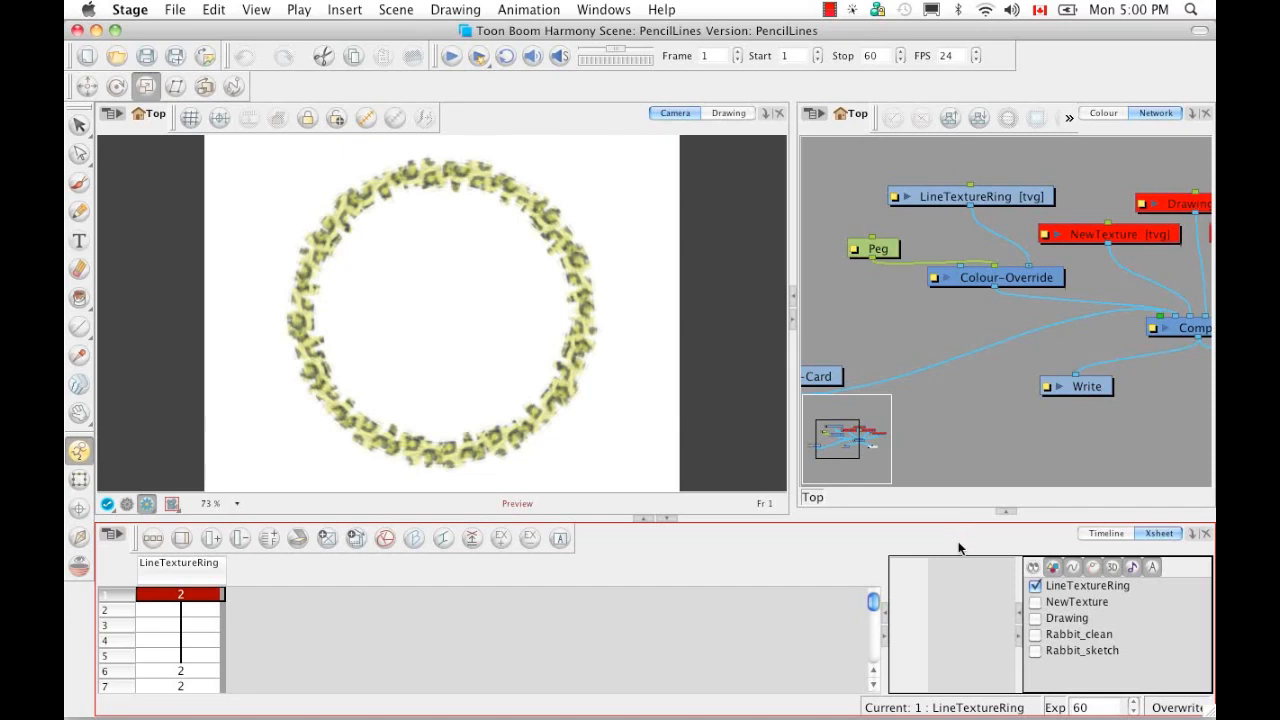
pyautogui.click(1106, 533)
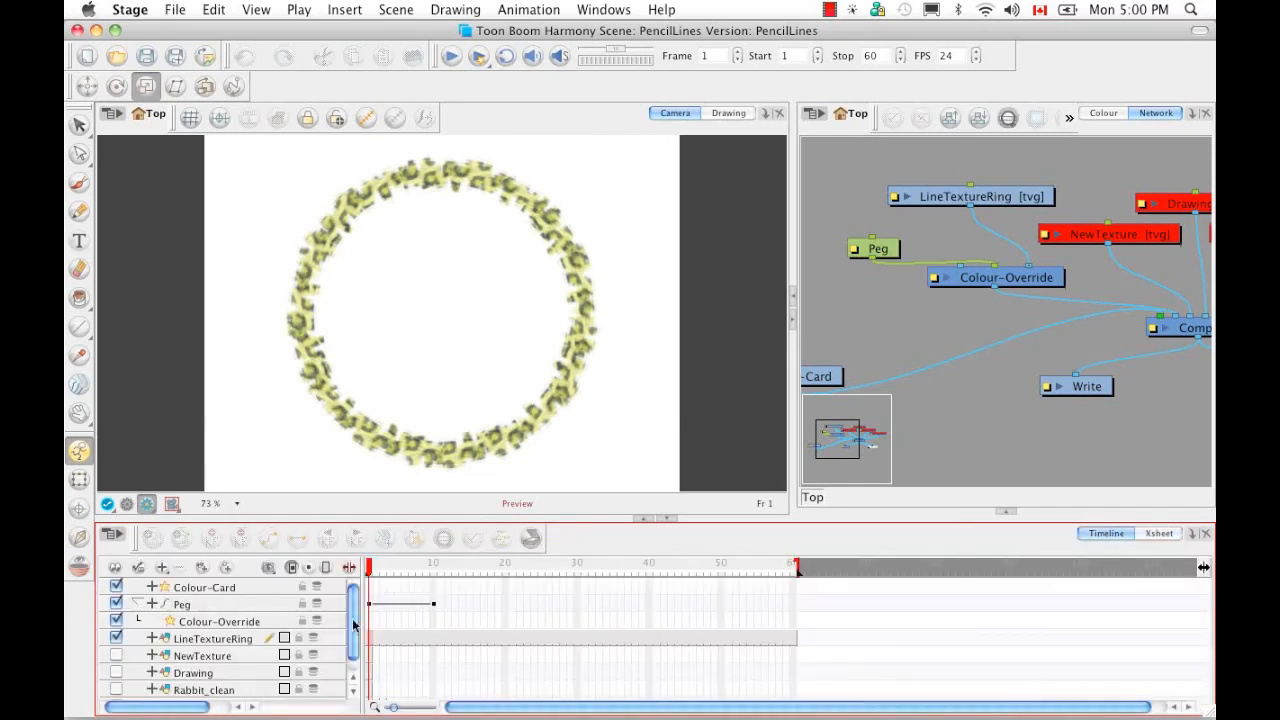
# Step: Expand the Peg's parameters with their values in the Timeline and compare them at frames 1 and 10
pyautogui.click(151, 603)
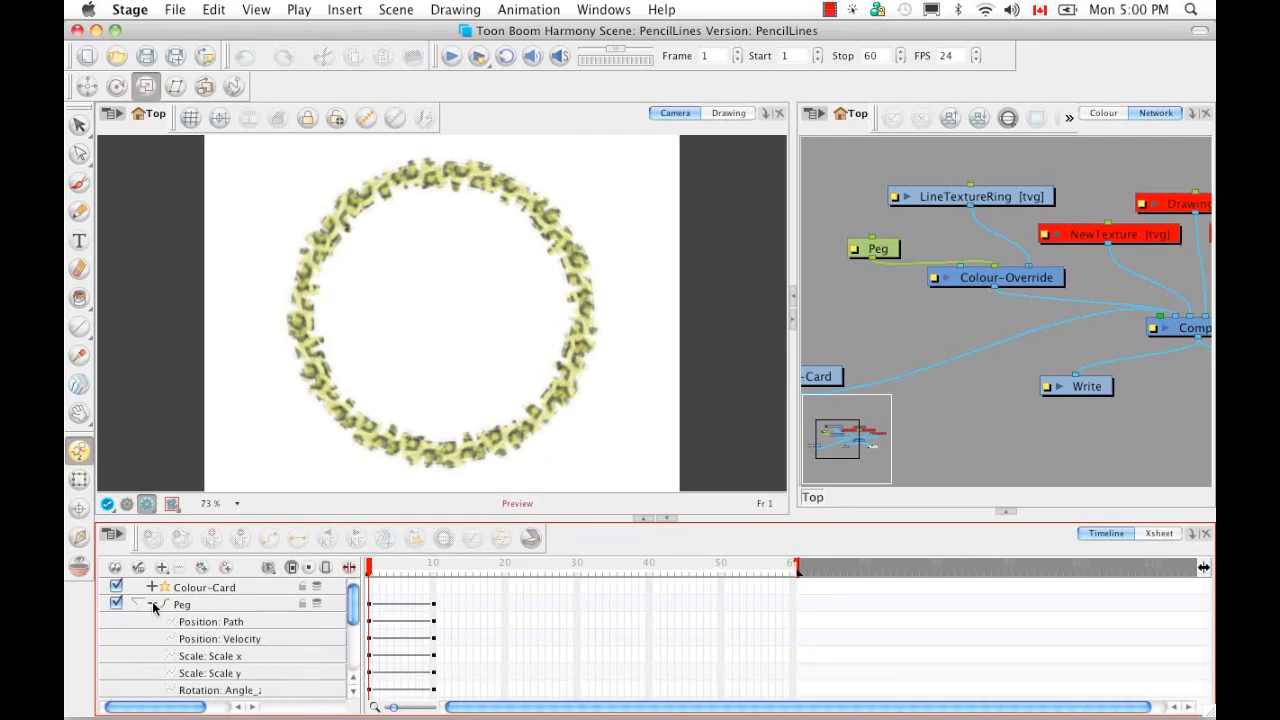
pyautogui.click(349, 568)
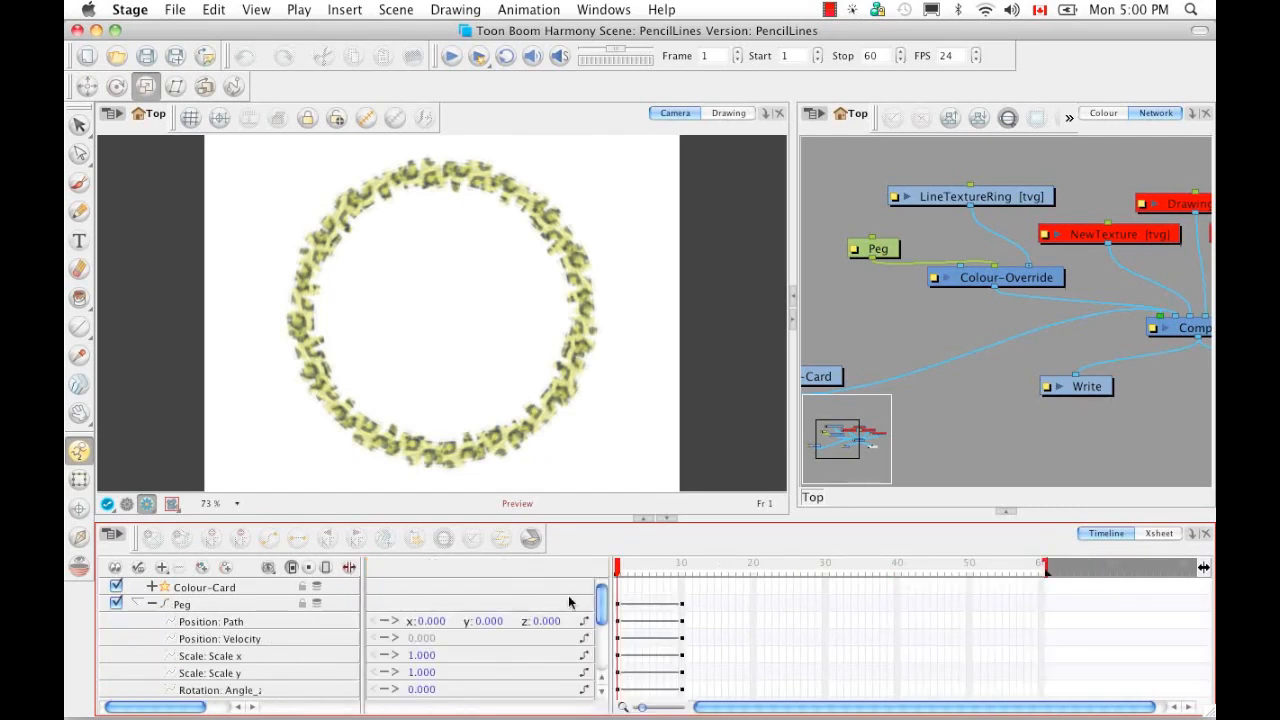
pyautogui.click(624, 568)
pyautogui.moveTo(624, 568); pyautogui.dragTo(682, 566)
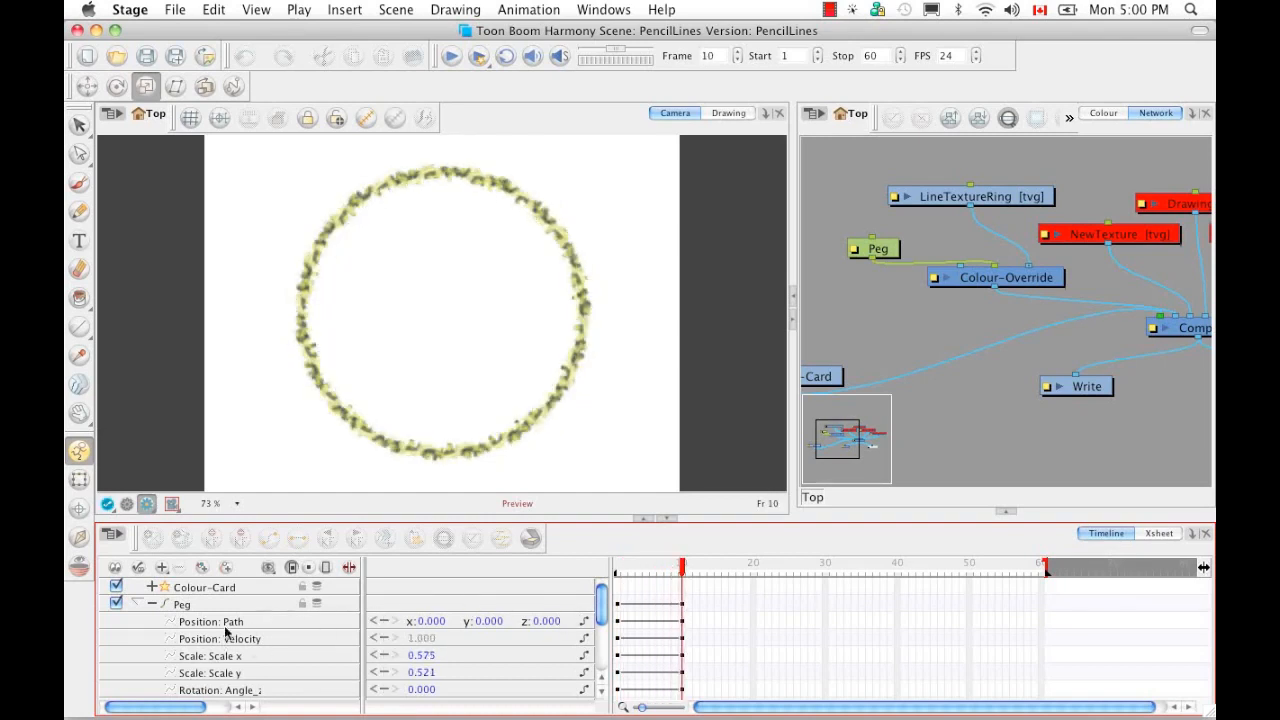
pyautogui.moveTo(684, 572); pyautogui.dragTo(616, 572)
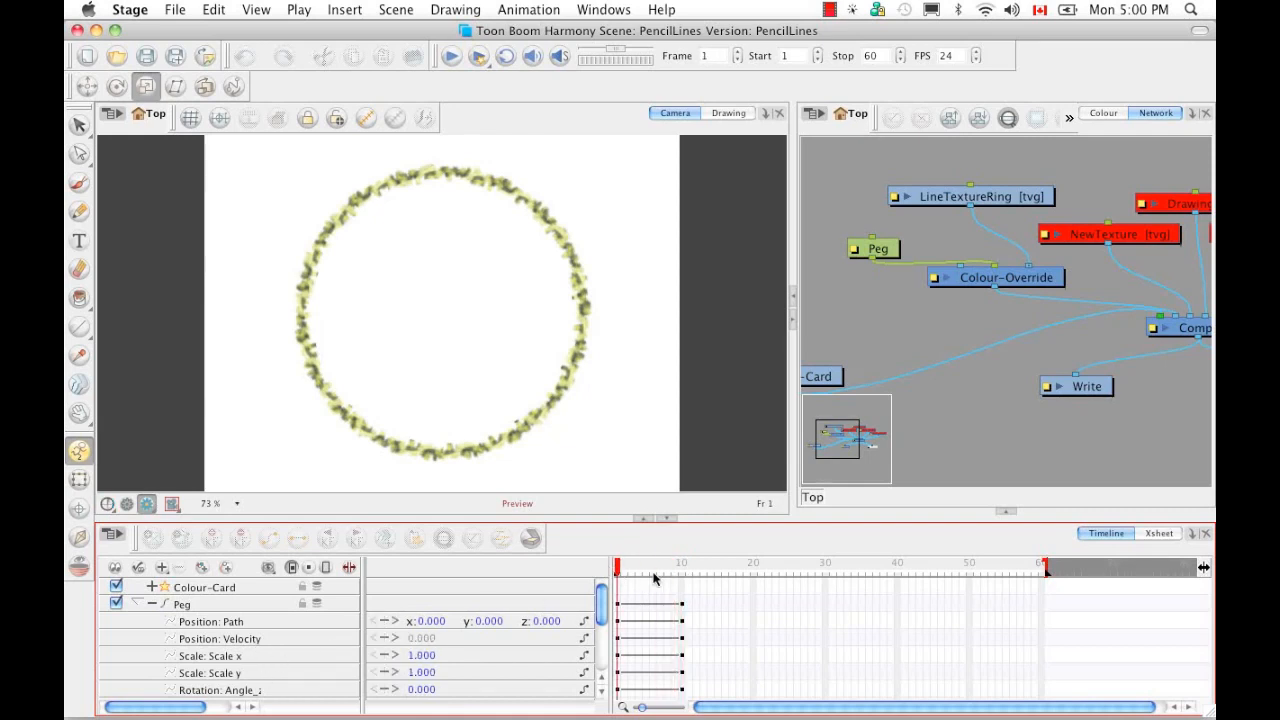
# Step: Select the Peg's Scale x function, show it in the Xsheet, and check its values down the column
pyautogui.click(1154, 535)
pyautogui.click(1116, 534)
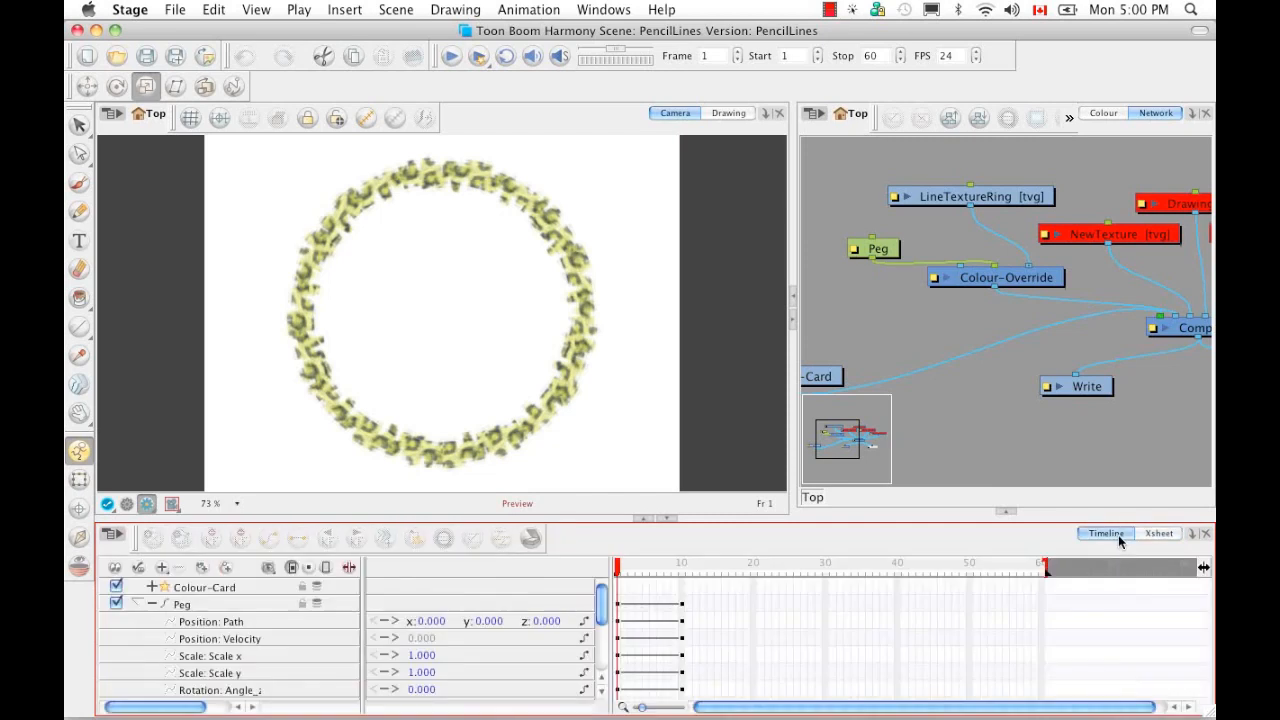
pyautogui.click(304, 656)
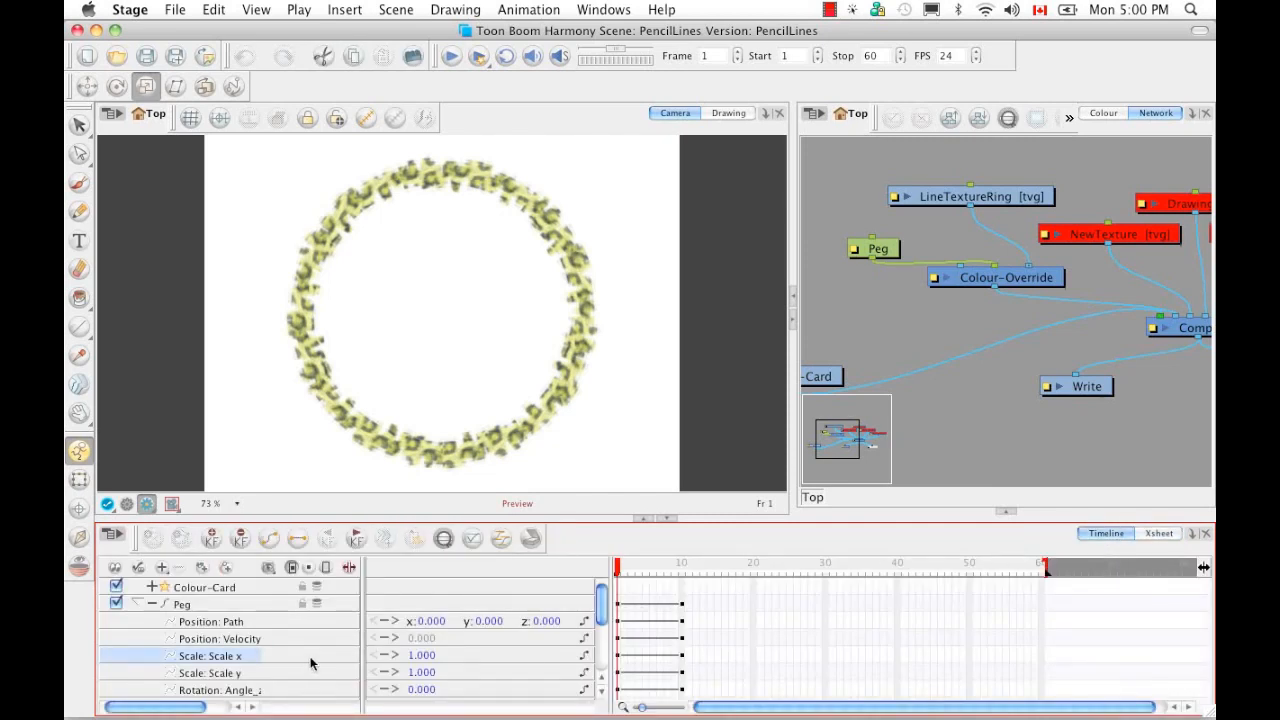
pyautogui.click(1152, 535)
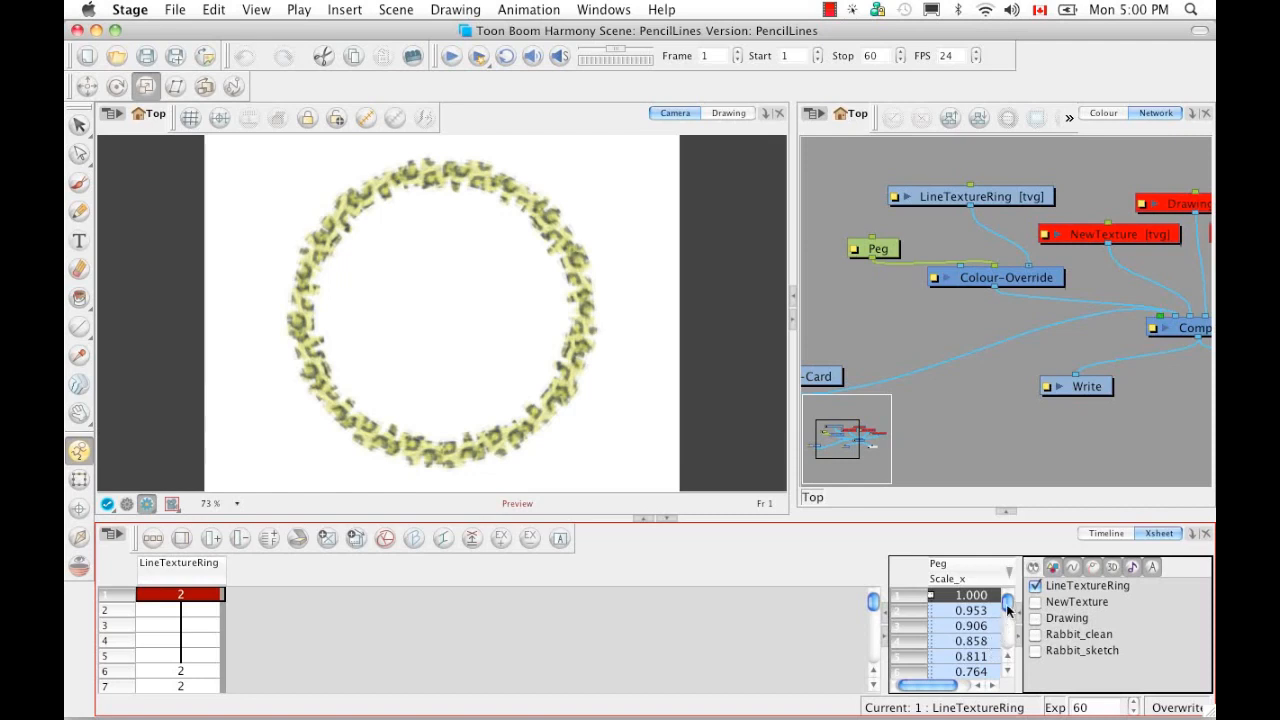
pyautogui.moveTo(1008, 612)
pyautogui.mouseDown()
pyautogui.moveTo(1008, 652)
pyautogui.moveTo(1008, 602)
pyautogui.moveTo(1008, 618)
pyautogui.mouseUp()
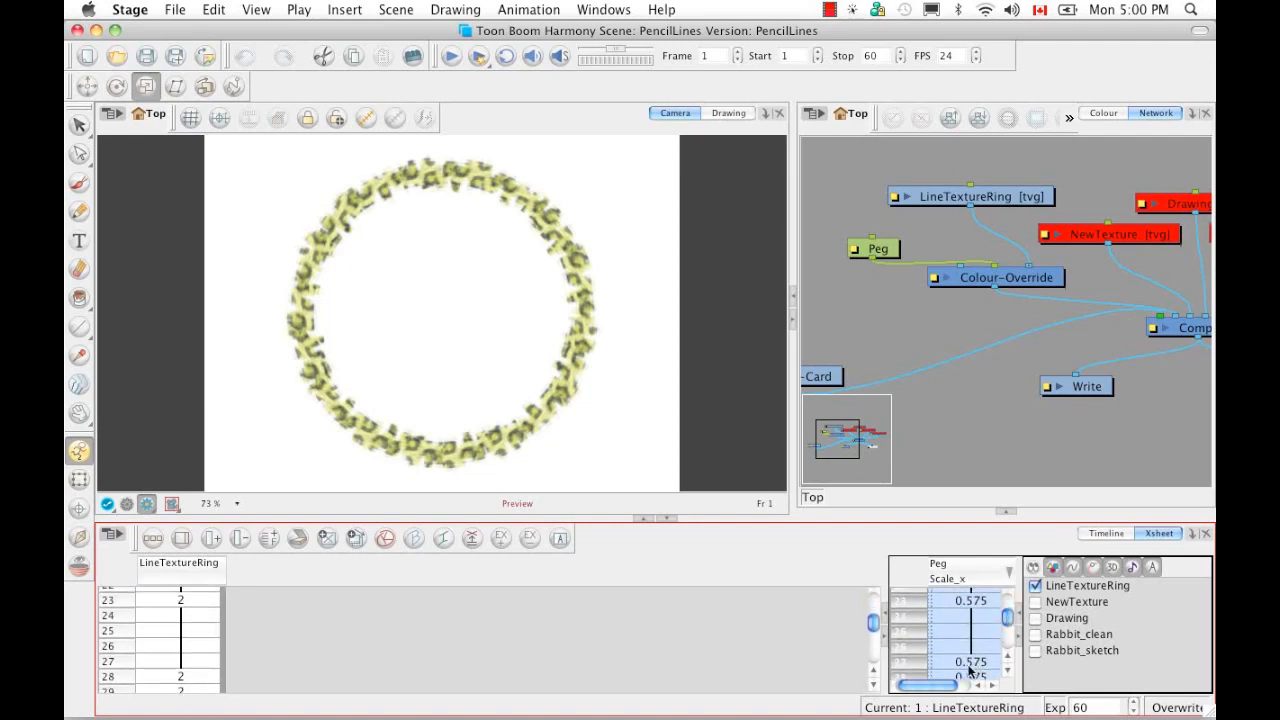
pyautogui.moveTo(1008, 620); pyautogui.dragTo(1013, 605)
# Step: Fill the Peg's Scale x cells randomly with a minimum of 0.575, a maximum of 1.0 and a hold of 1
pyautogui.rightClick(975, 605)
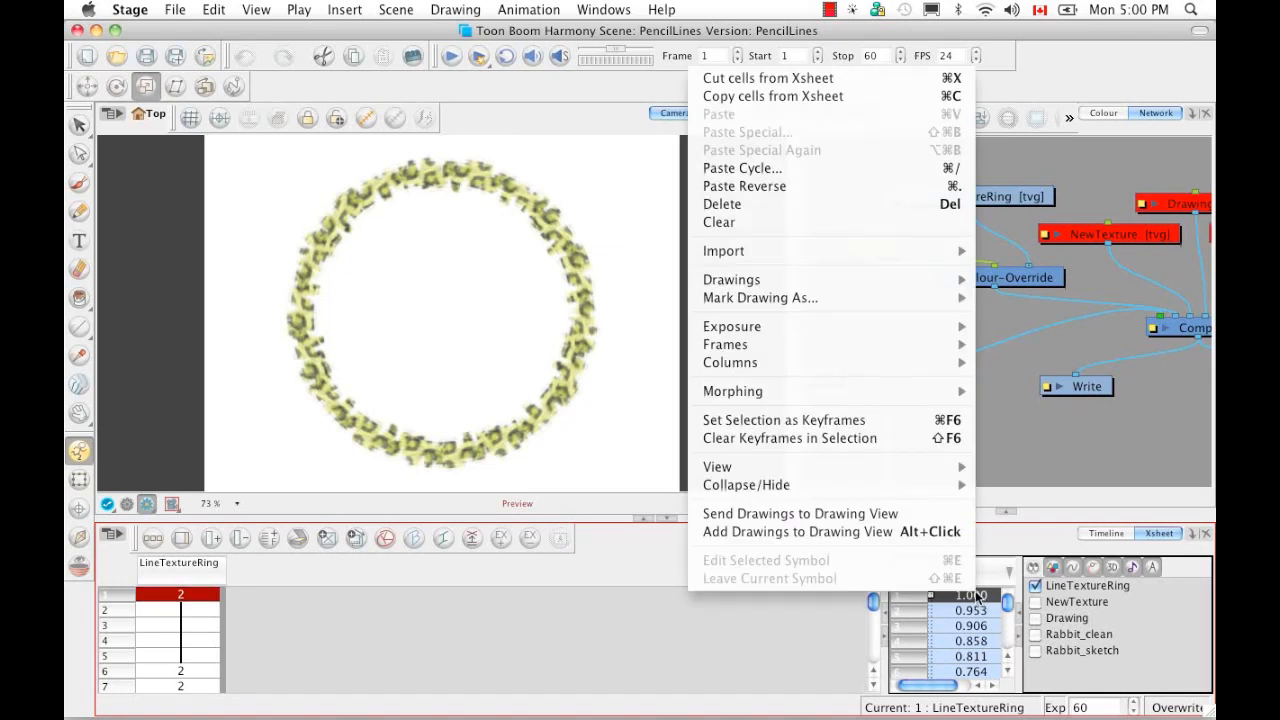
pyautogui.moveTo(850, 330)
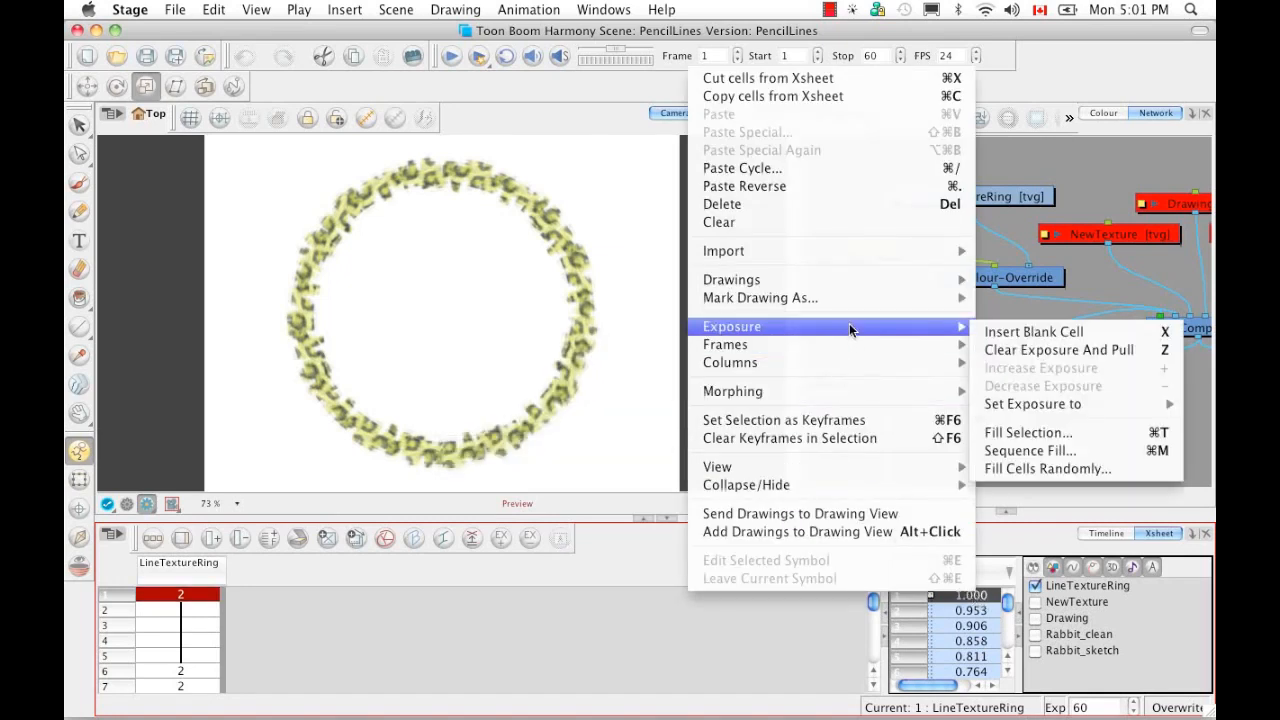
pyautogui.click(1082, 470)
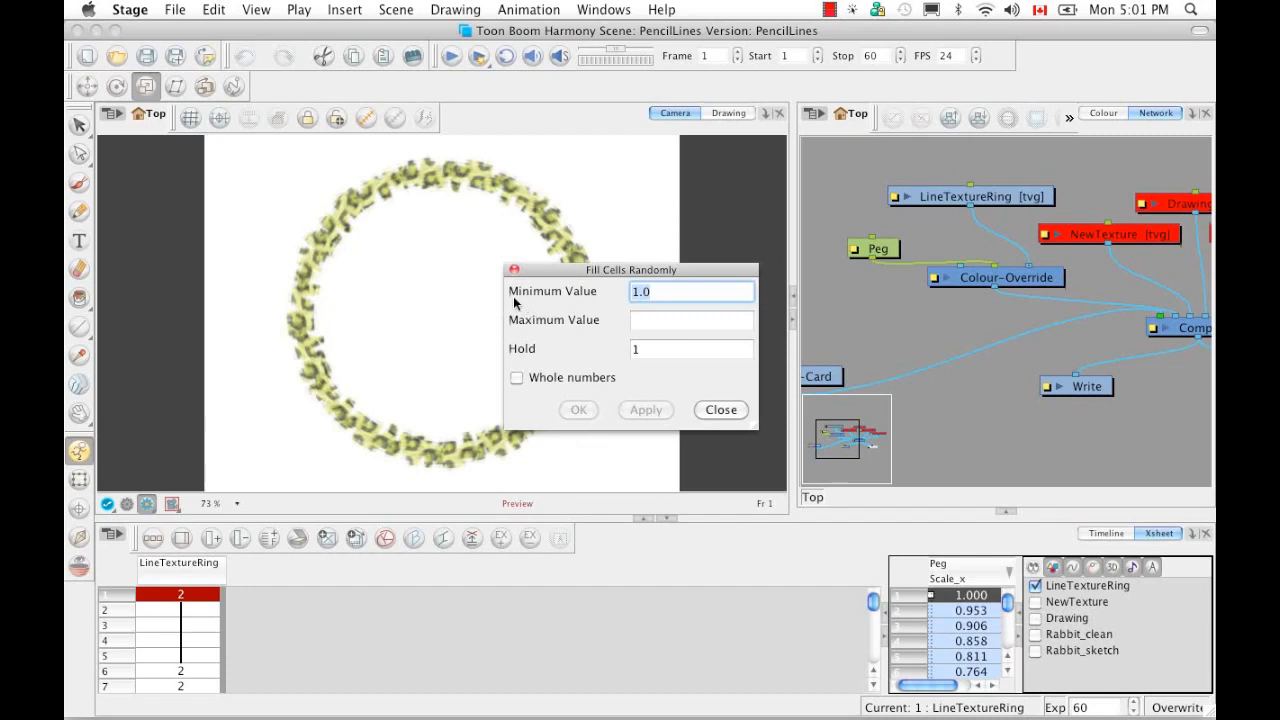
pyautogui.press('Tab')
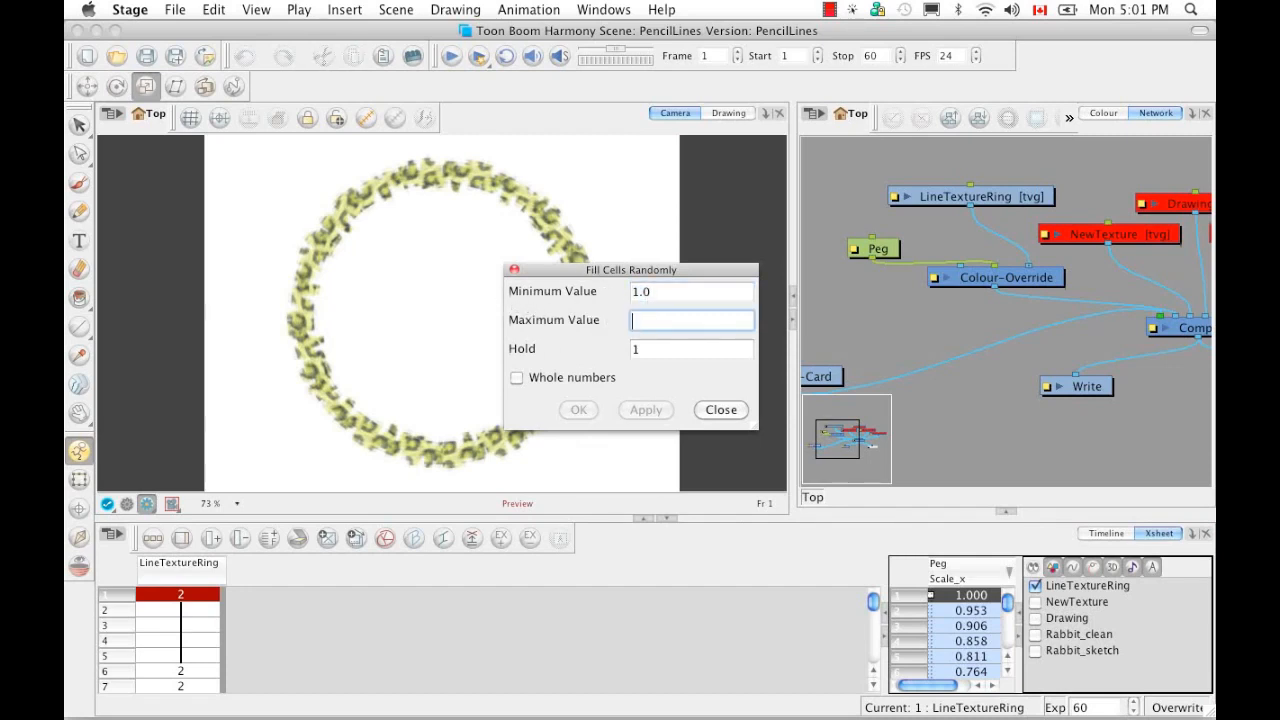
pyautogui.write('1.')
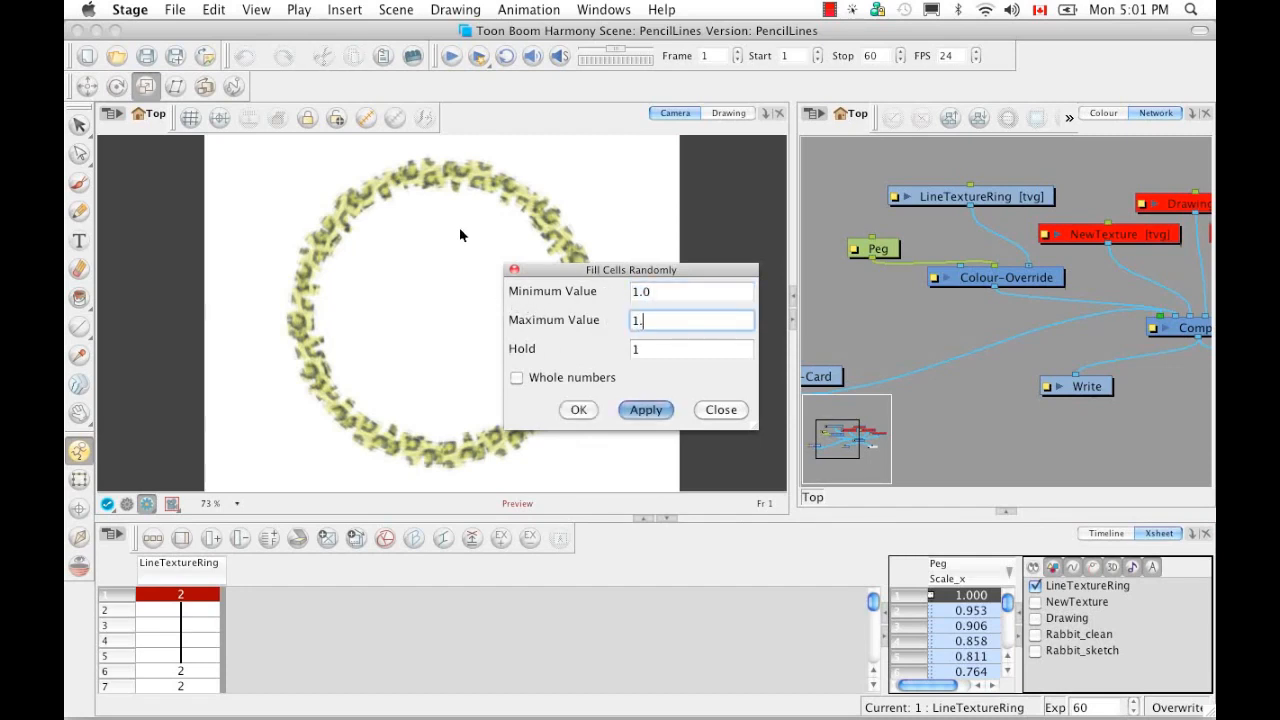
pyautogui.write('0')
pyautogui.hotkey('shift', 'Tab')
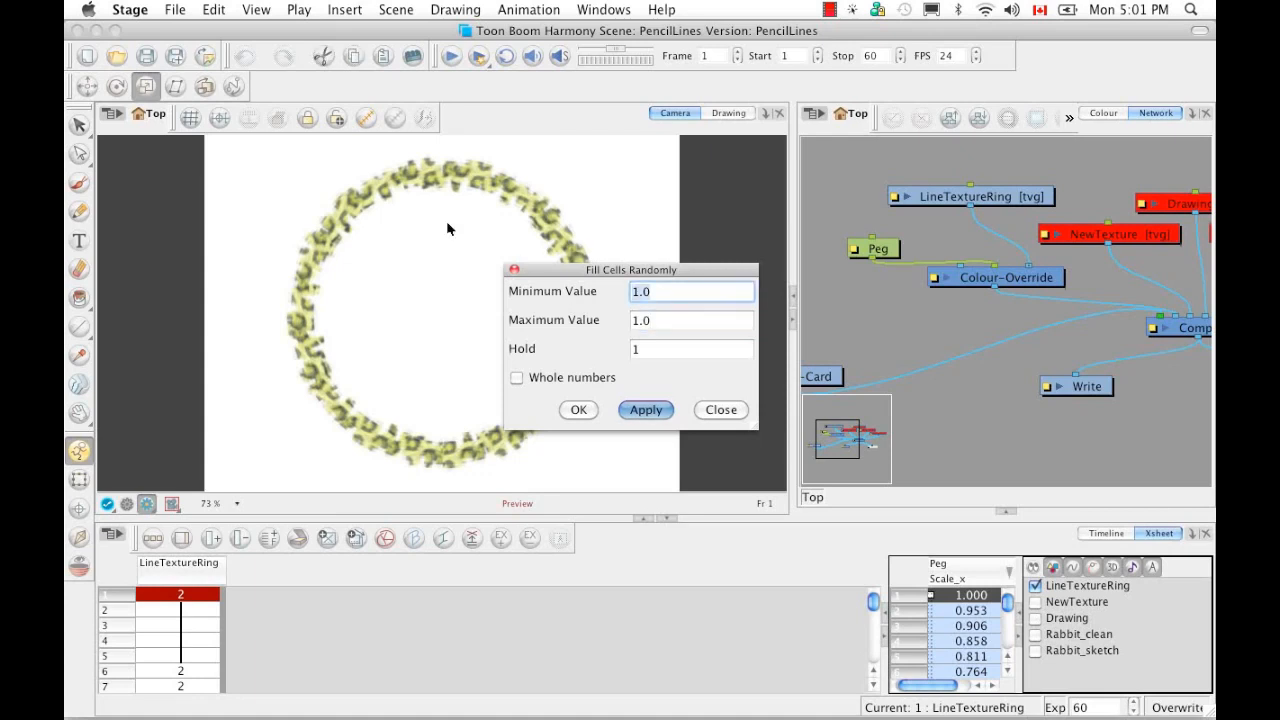
pyautogui.write('0.575')
pyautogui.click(645, 409)
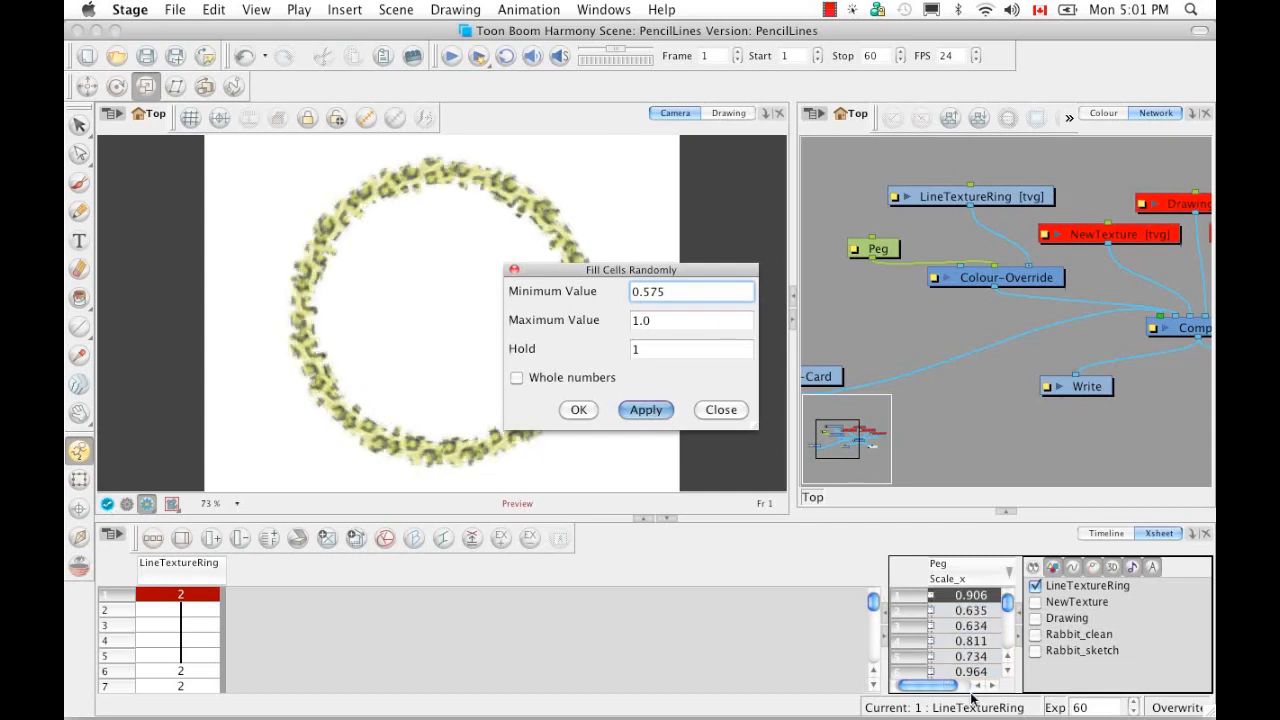
pyautogui.click(578, 410)
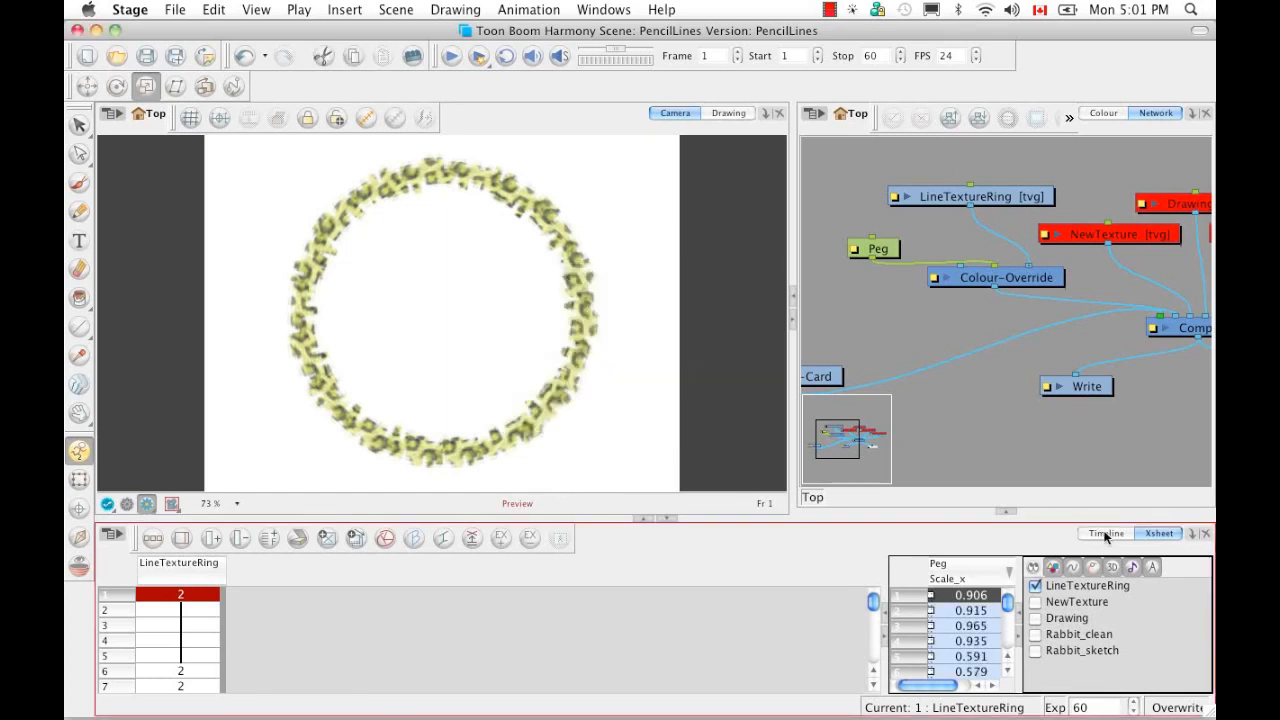
# Step: Select the Peg's Scale y function, show it in the Xsheet, and check its values
pyautogui.click(1106, 534)
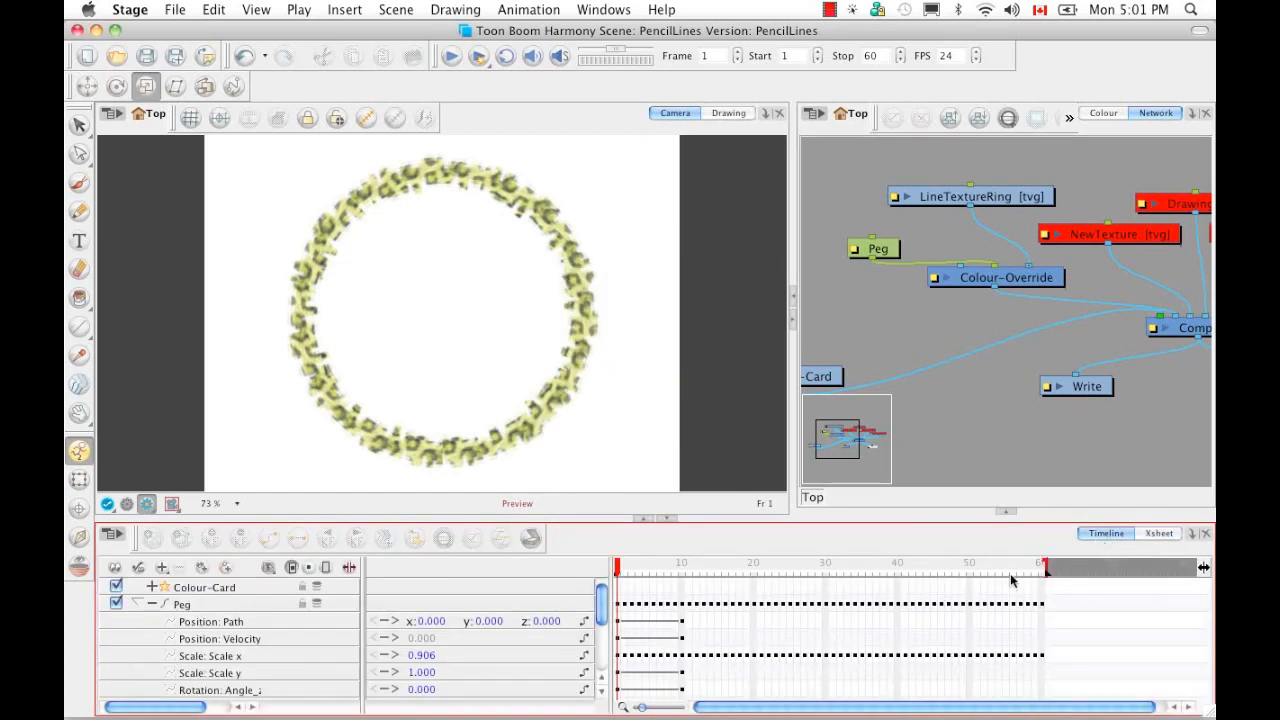
pyautogui.click(213, 678)
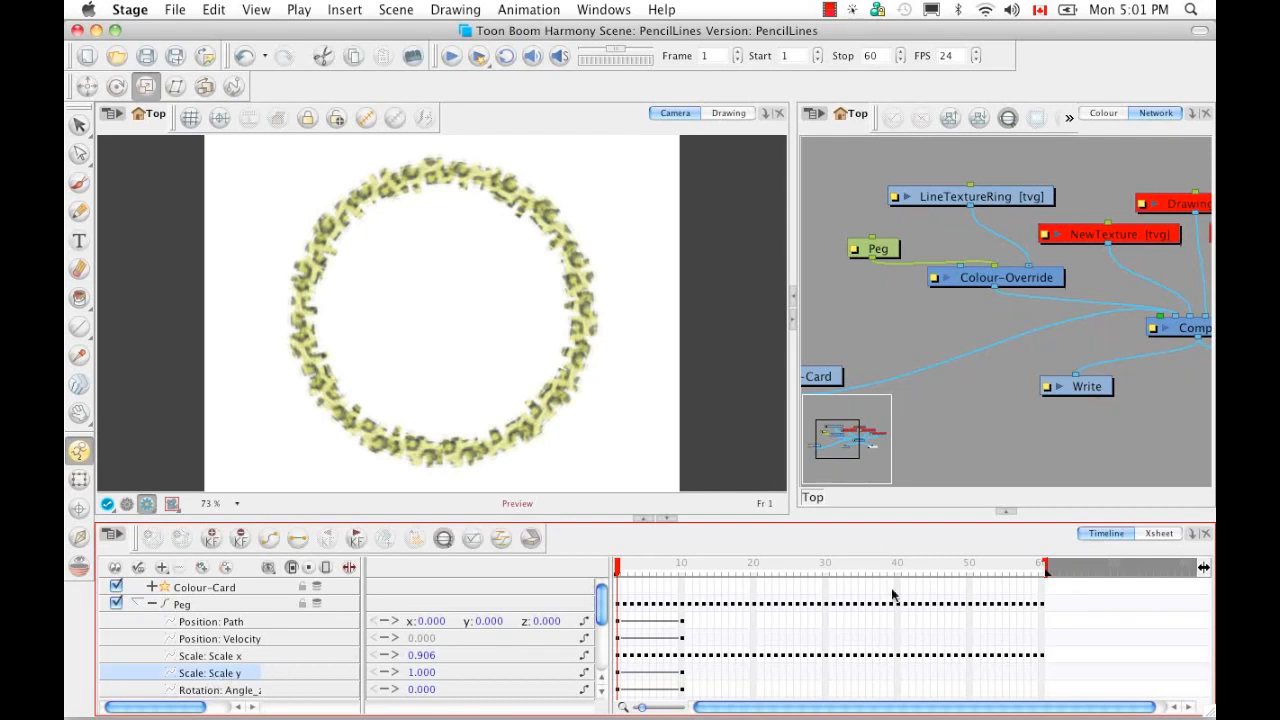
pyautogui.click(1157, 533)
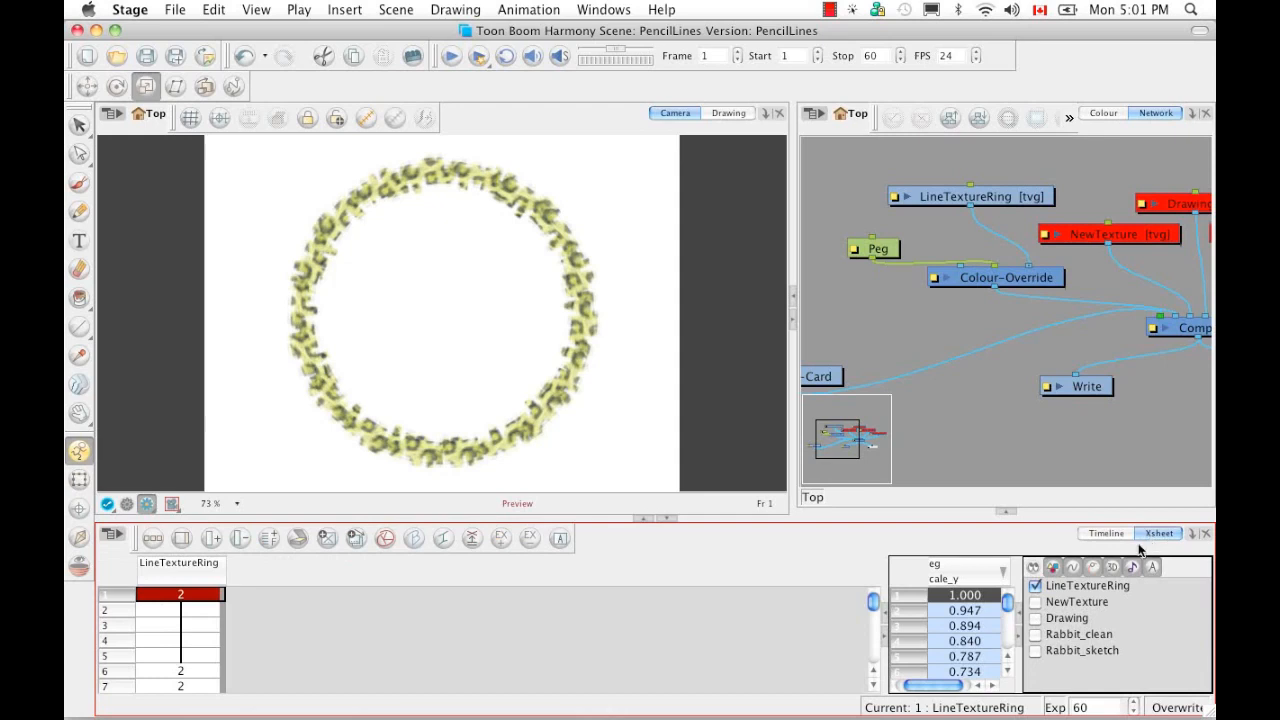
pyautogui.moveTo(1007, 609); pyautogui.dragTo(1008, 570)
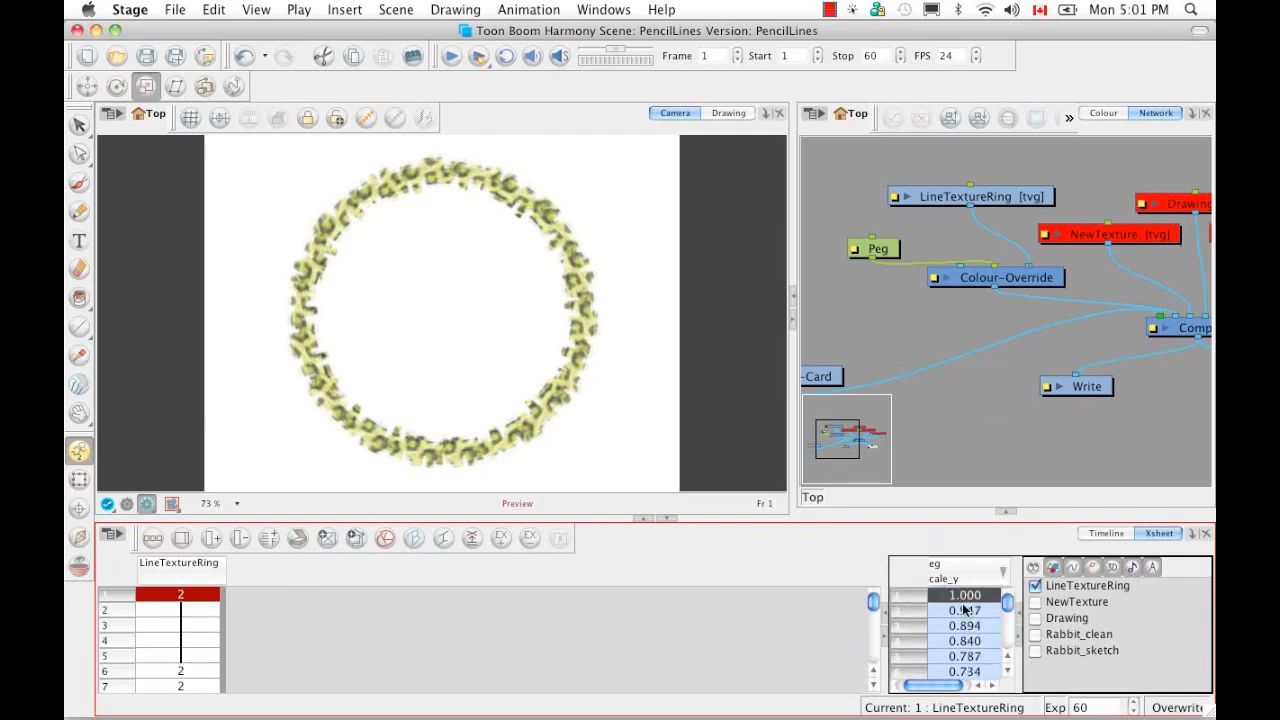
# Step: Fill the Peg's Scale y cells randomly with a minimum of 0.521, a maximum of 1.0 and a hold of 1
pyautogui.rightClick(956, 597)
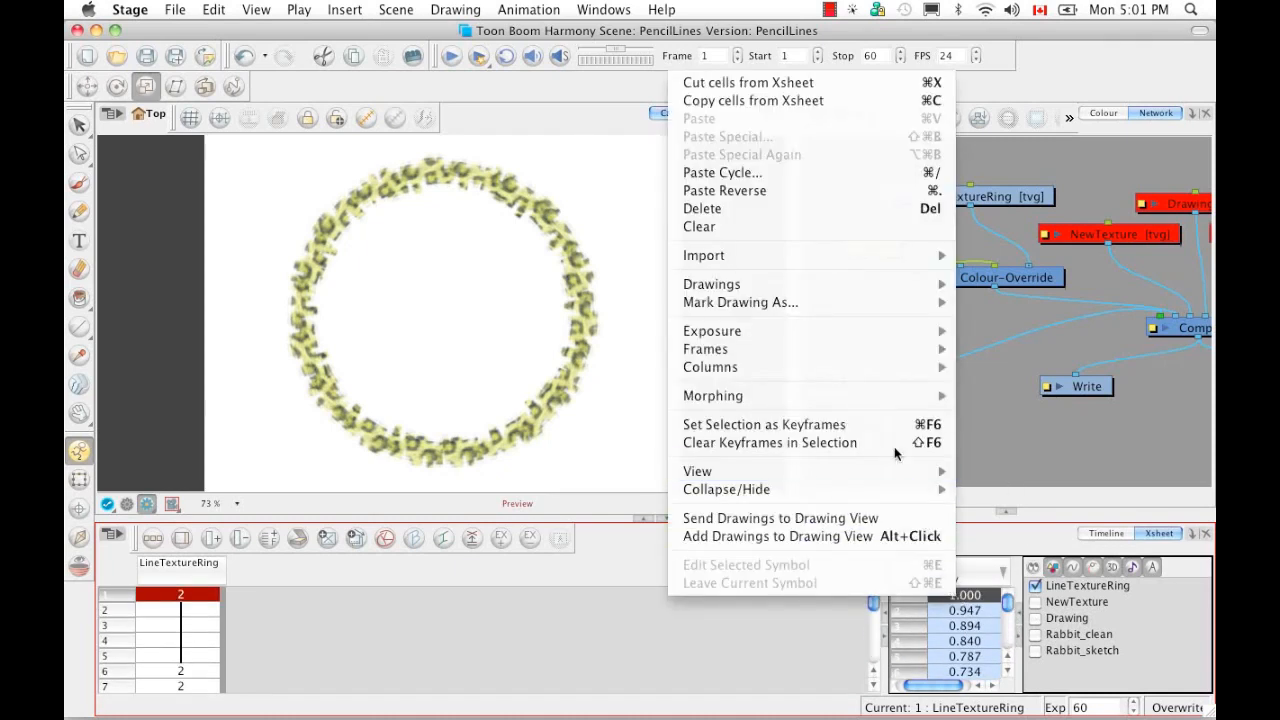
pyautogui.moveTo(871, 333)
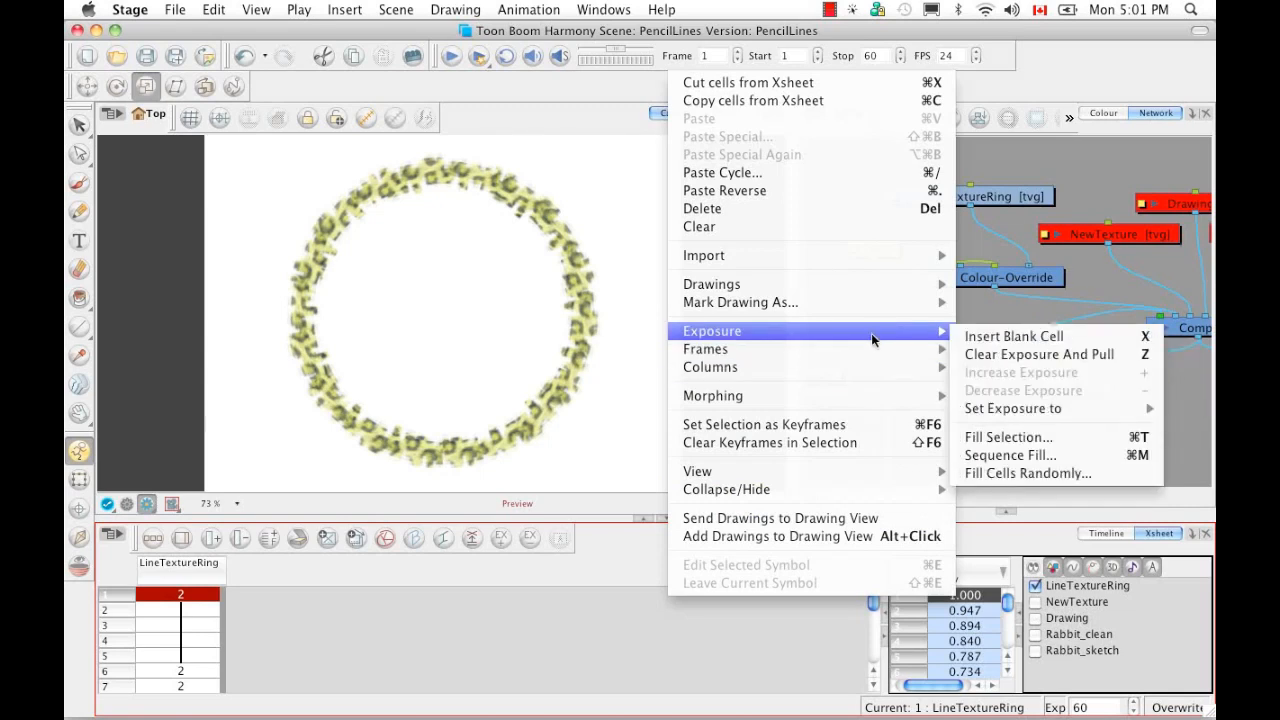
pyautogui.click(1027, 474)
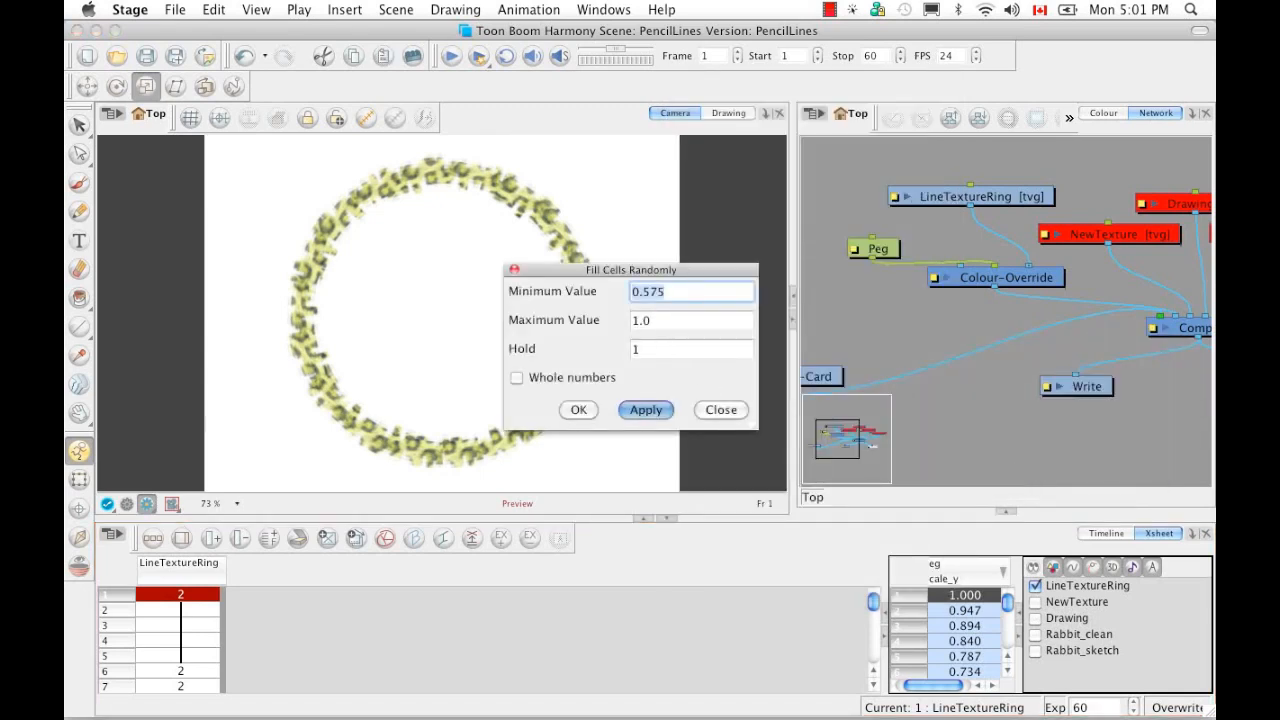
pyautogui.moveTo(668, 292); pyautogui.dragTo(650, 292)
pyautogui.write('21')
pyautogui.click(646, 410)
pyautogui.click(713, 411)
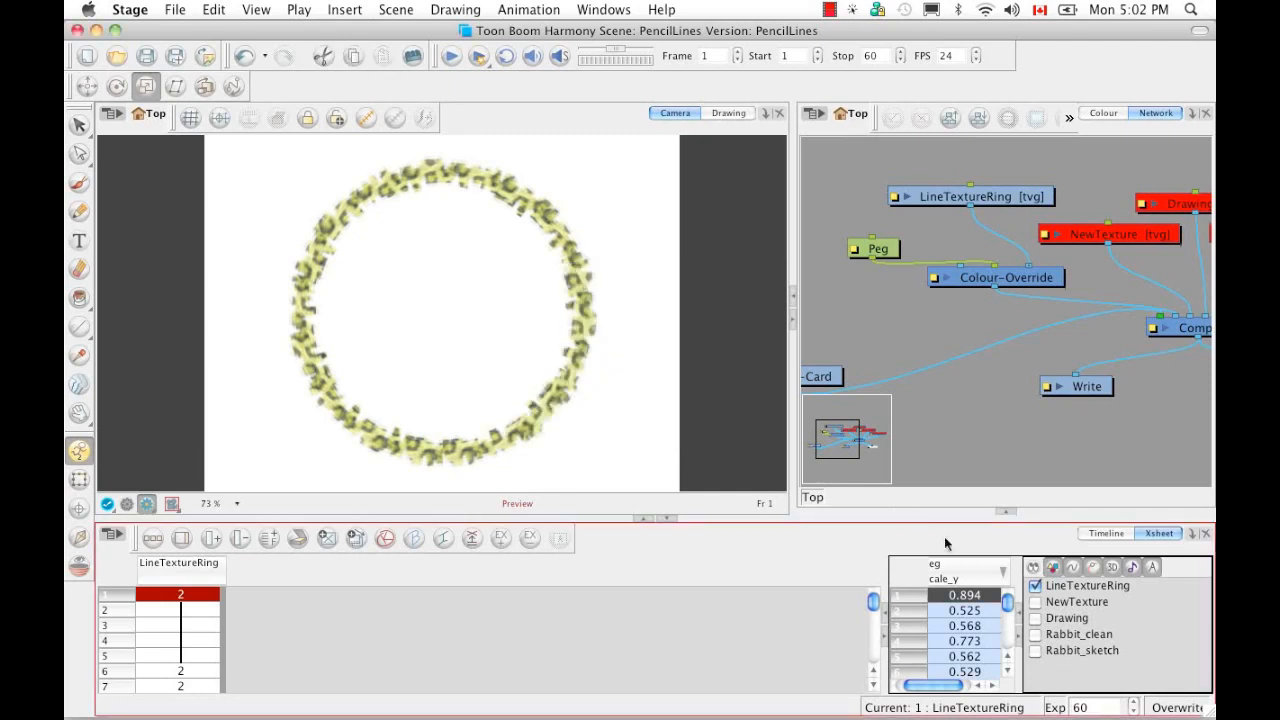
# Step: Render the scene again, including the already rendered frames, review the ring's texture animation in the player, and close the playback
pyautogui.click(478, 56)
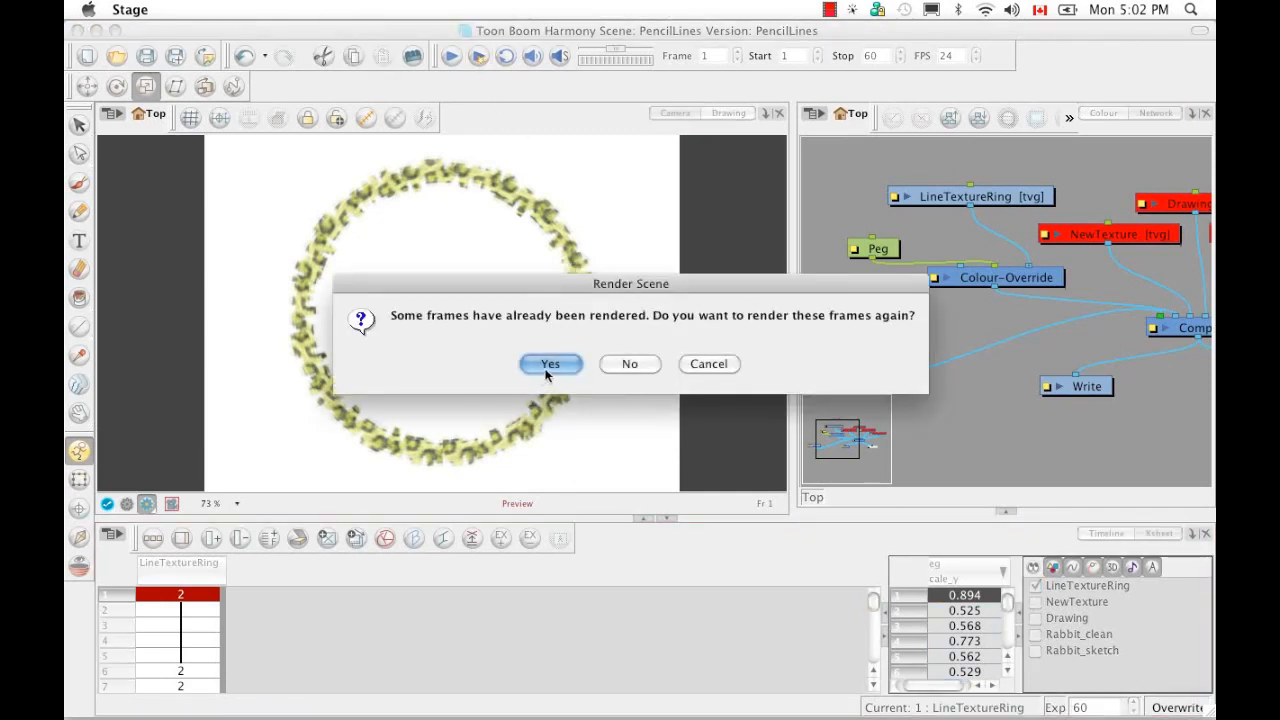
pyautogui.click(550, 365)
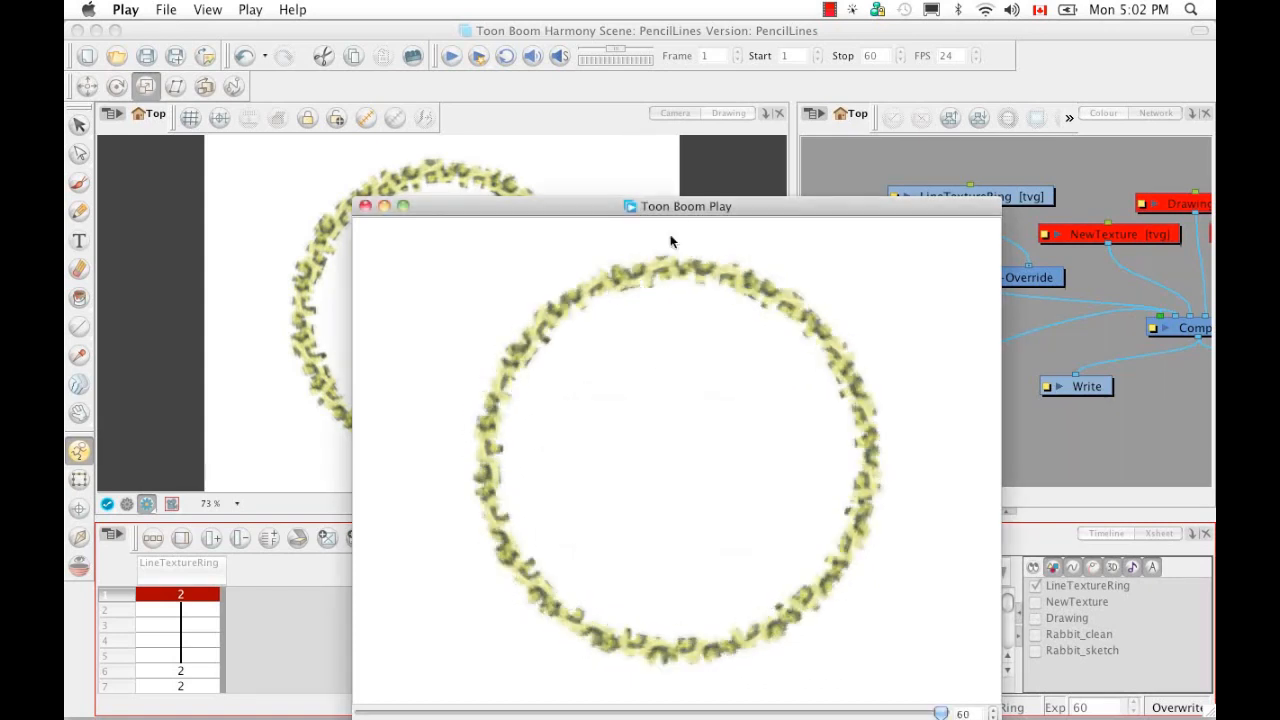
pyautogui.moveTo(672, 206); pyautogui.dragTo(614, 51)
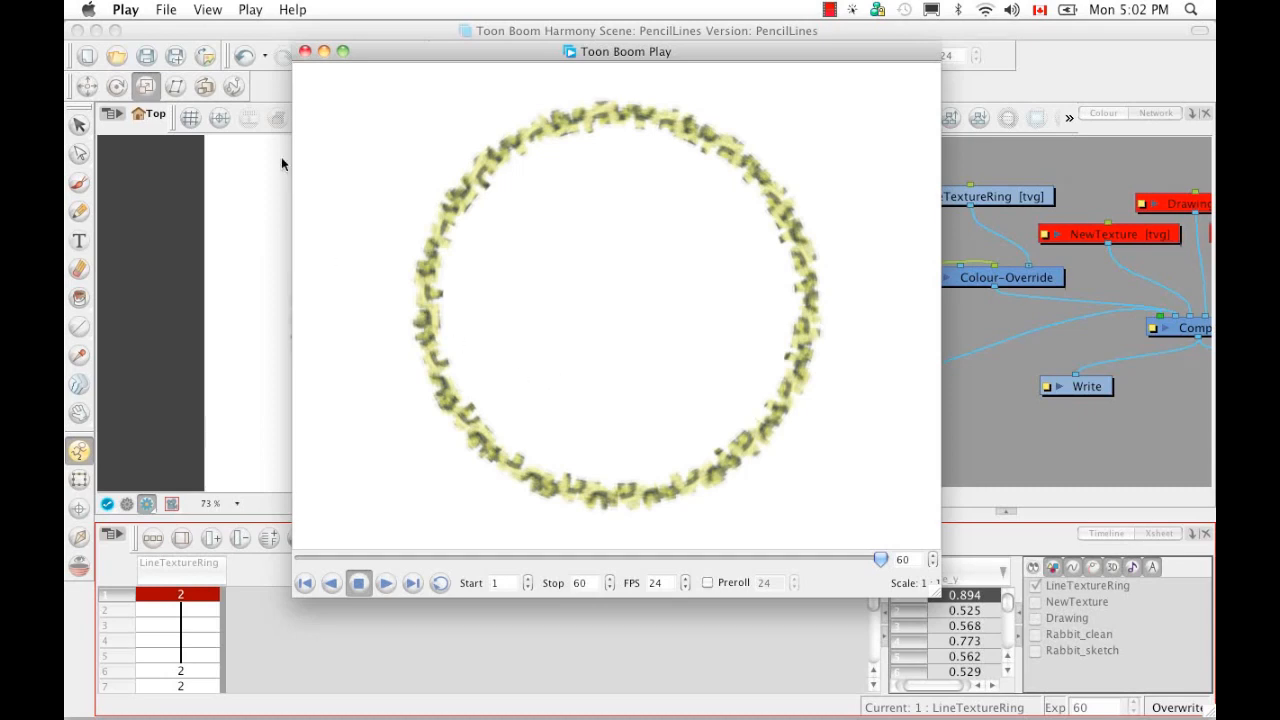
pyautogui.click(305, 52)
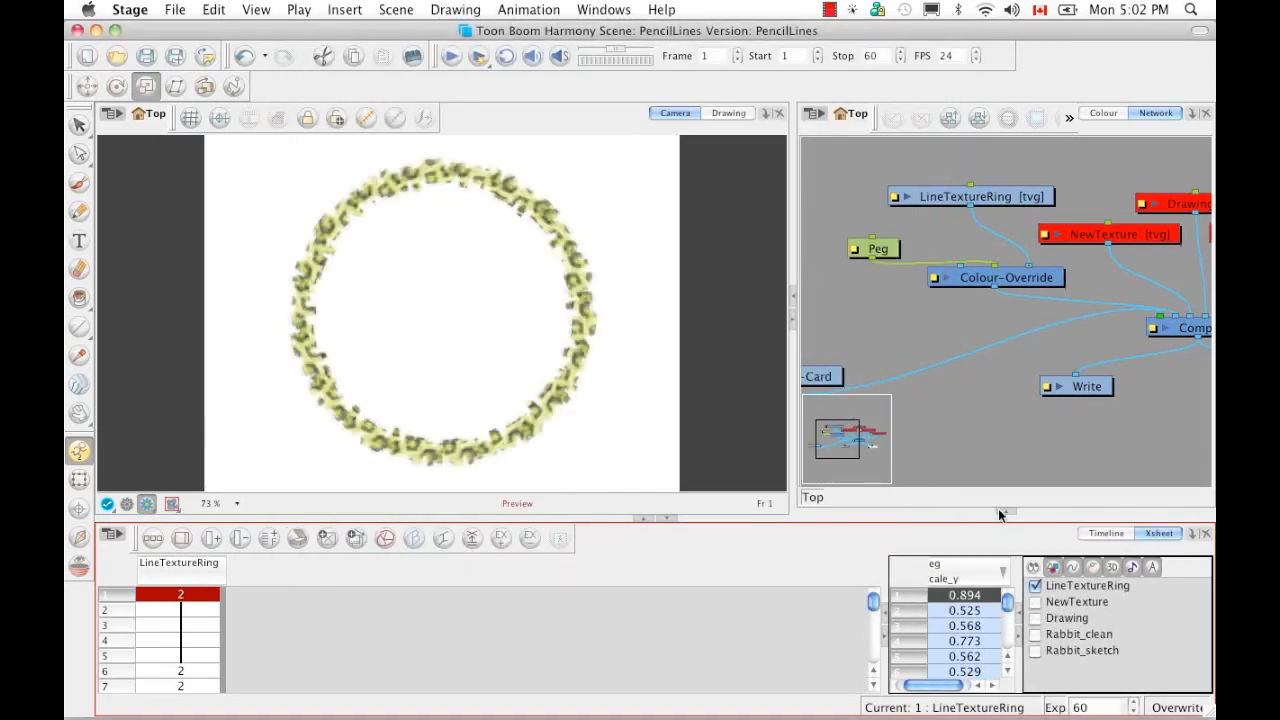
# Step: Return to the Timeline and hide the parameter value column beside the Peg's functions
pyautogui.click(1106, 533)
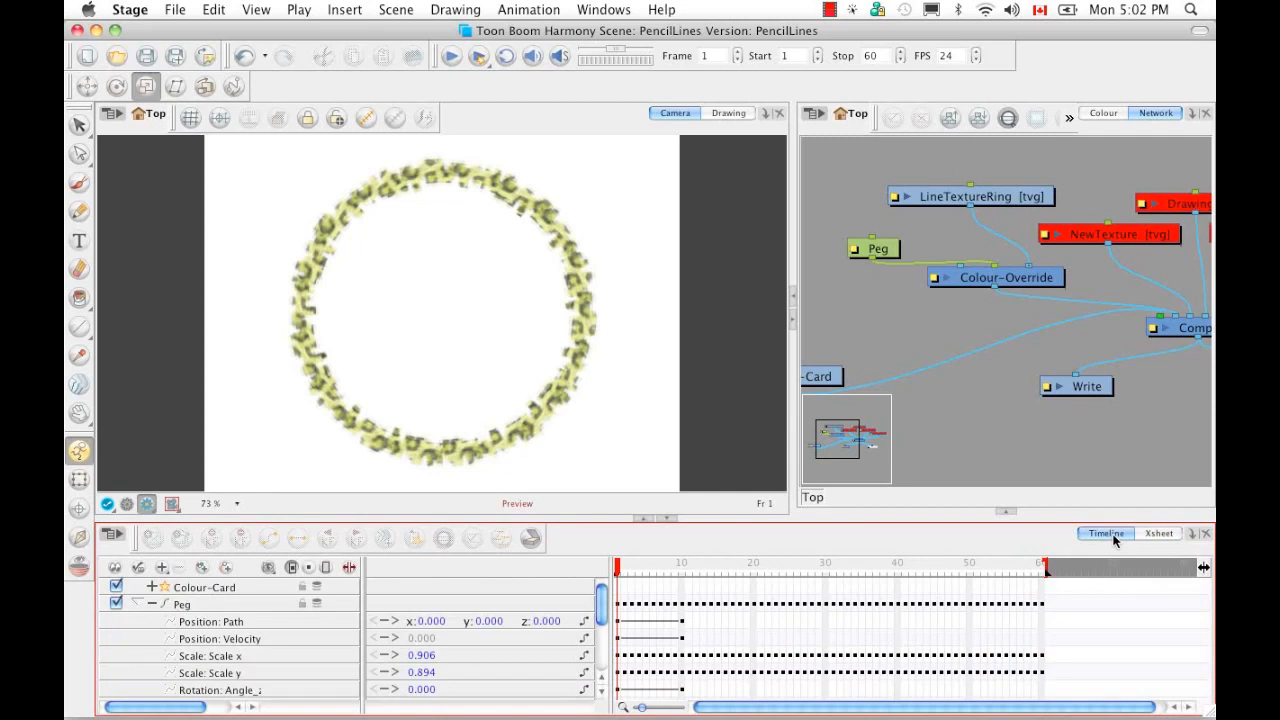
pyautogui.click(349, 567)
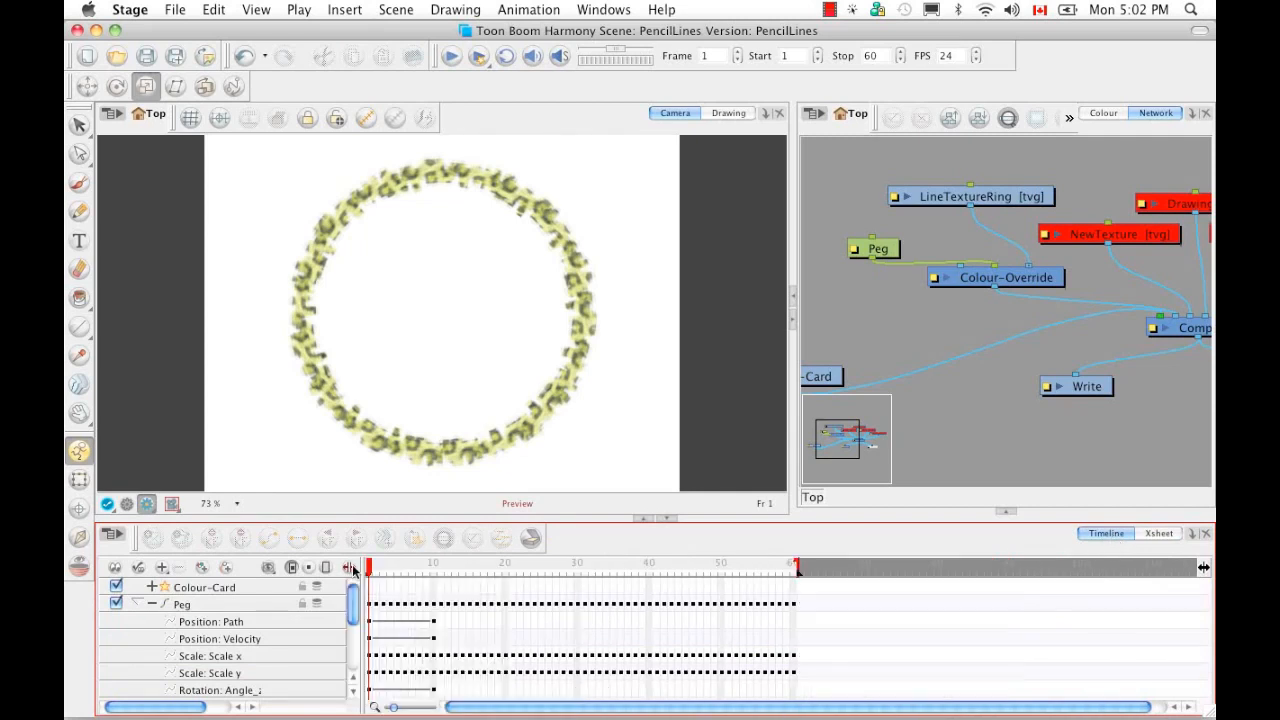